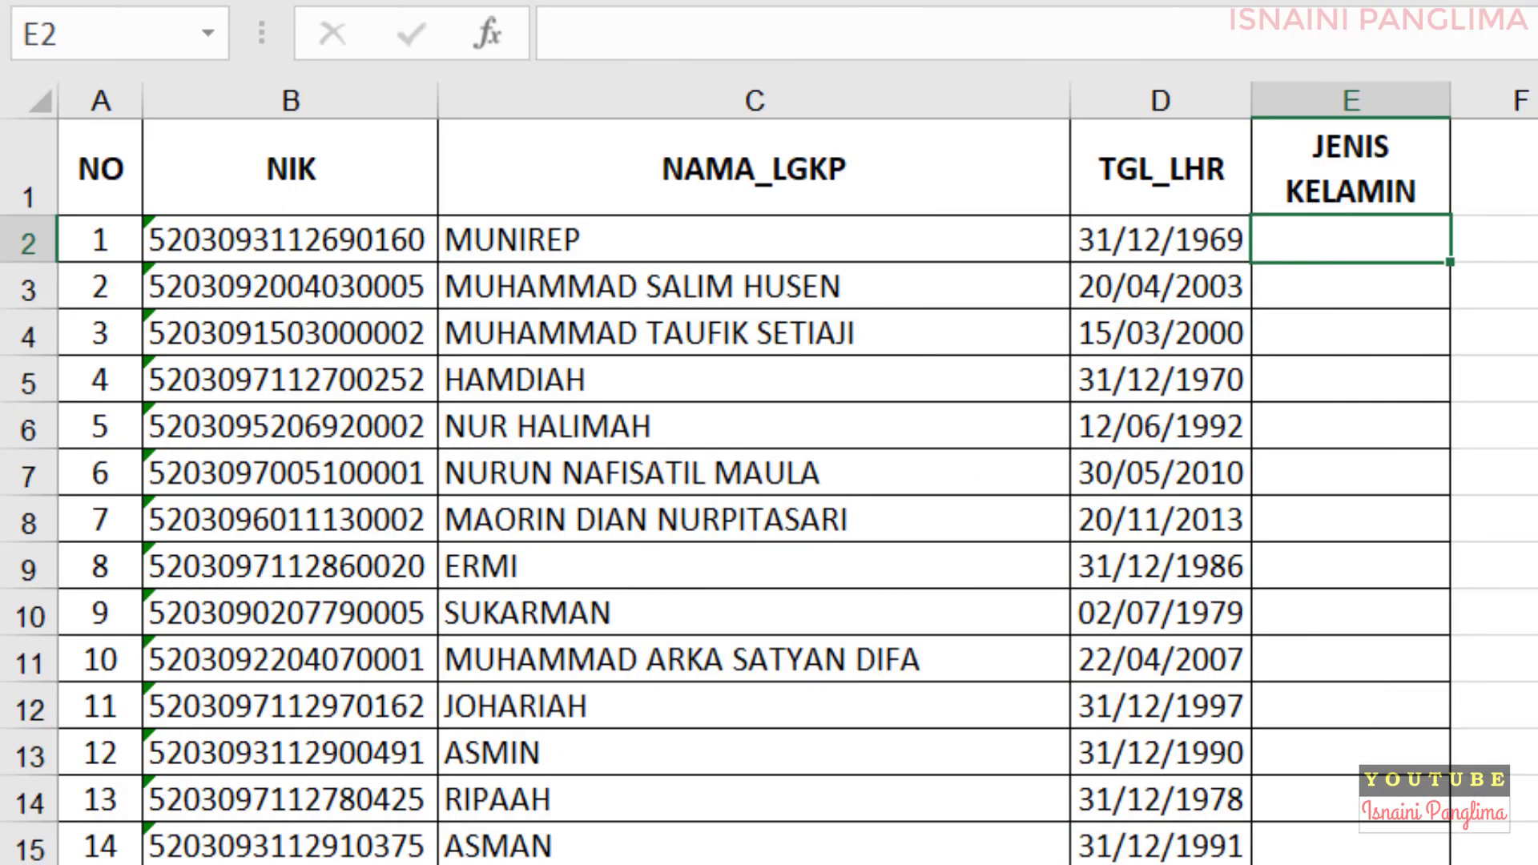
Fill E2:E4 with LAKI-LAKI and E5:E9 with PEREMPUAN in the JENIS KELAMIN column.
text(LAKI-LAKI)
key(Return)
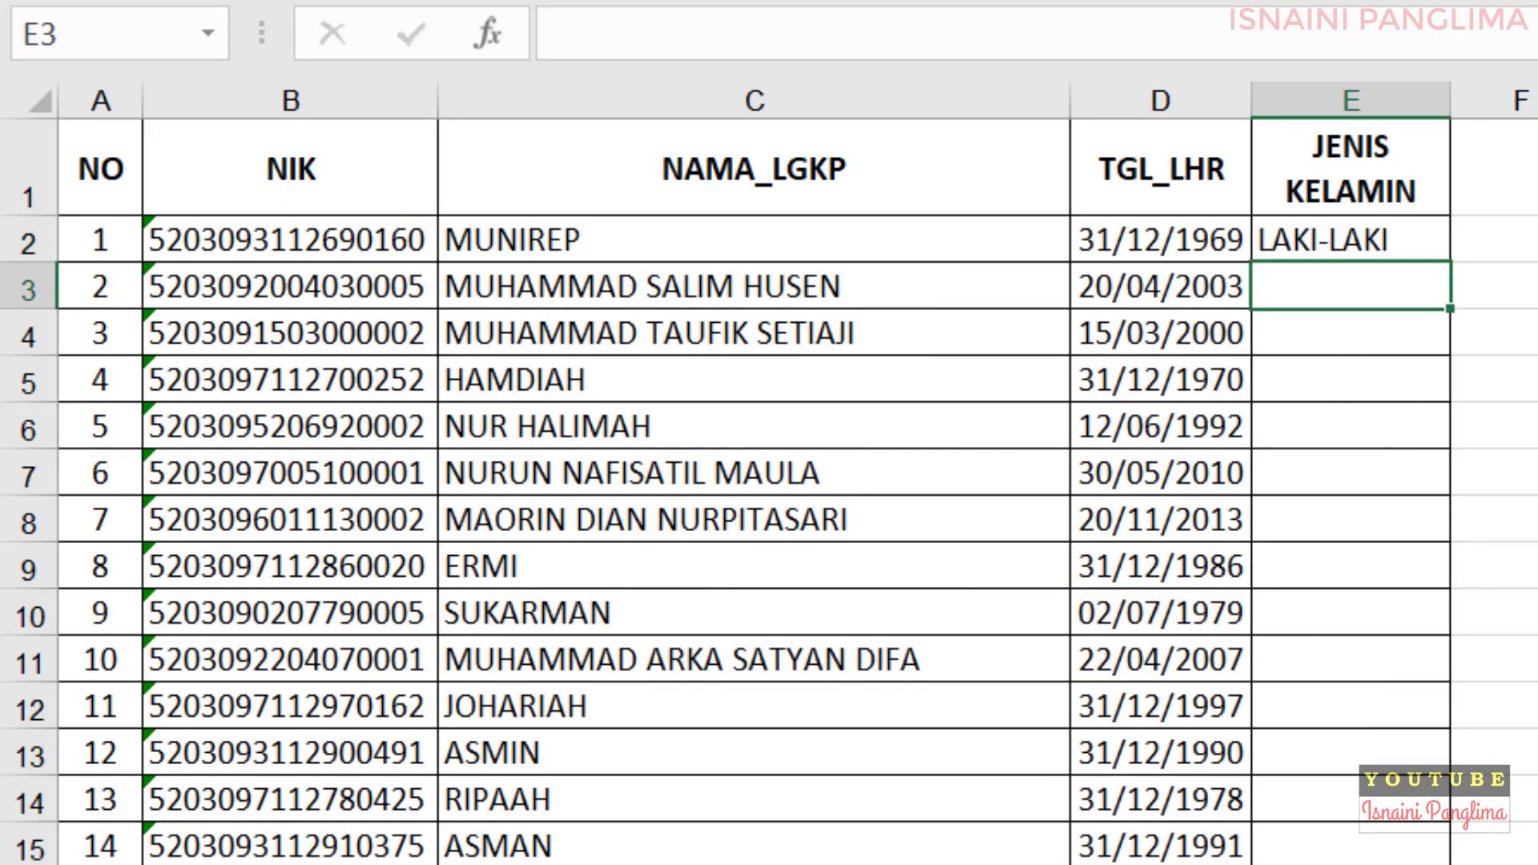
text(1)
key(Return)
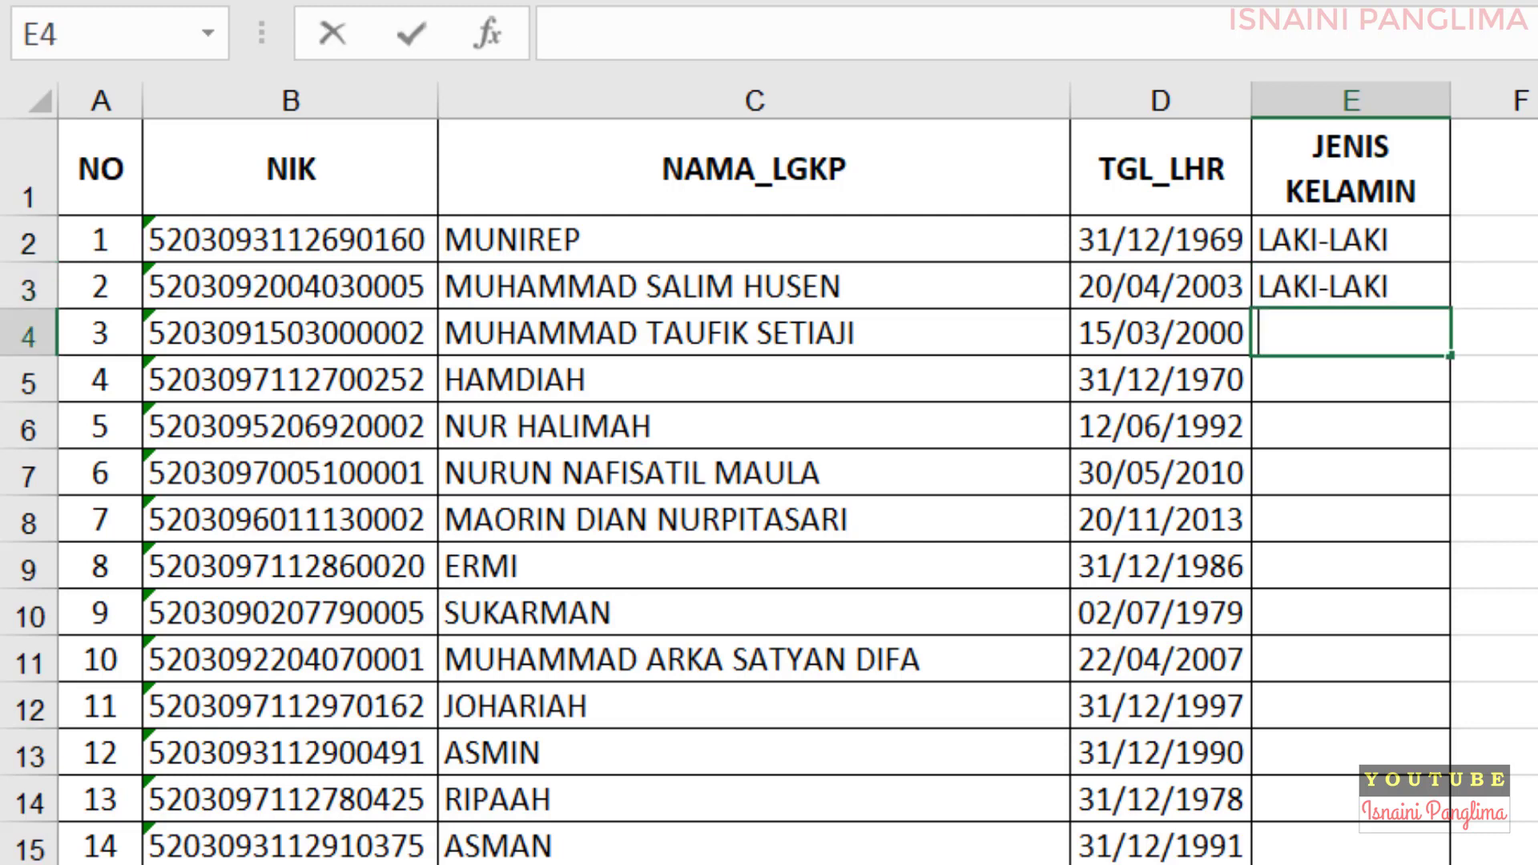
text(1)
key(Return)
text(2)
key(Return)
text(2)
key(Return)
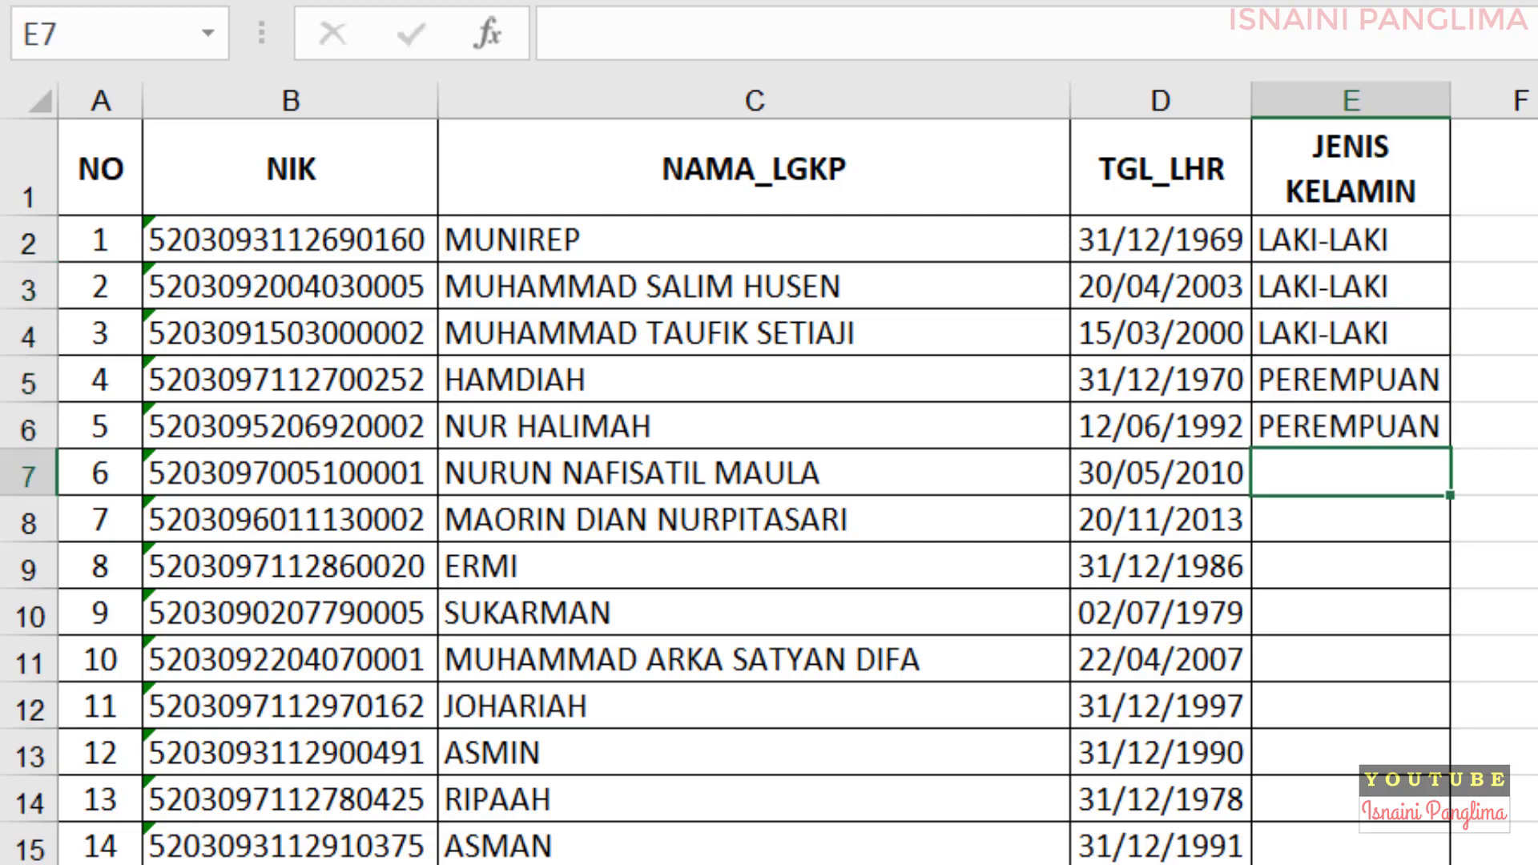
text(2)
key(Return)
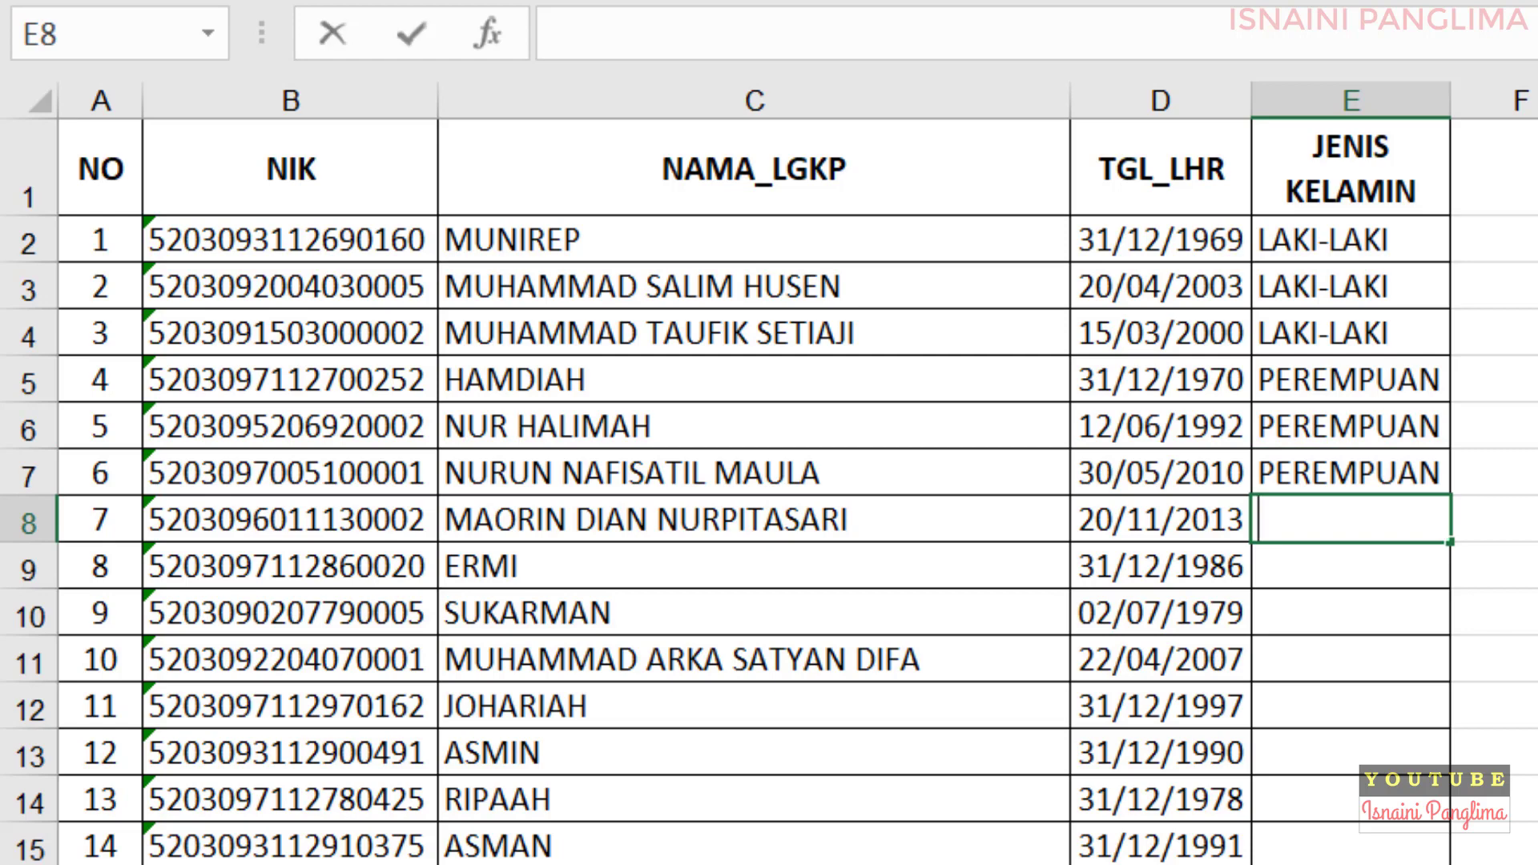
text(2)
key(Return)
text(2)
key(Return)
Jump to the top of the table, then down to the last data row, 2064.
key(Left)
key(Left)
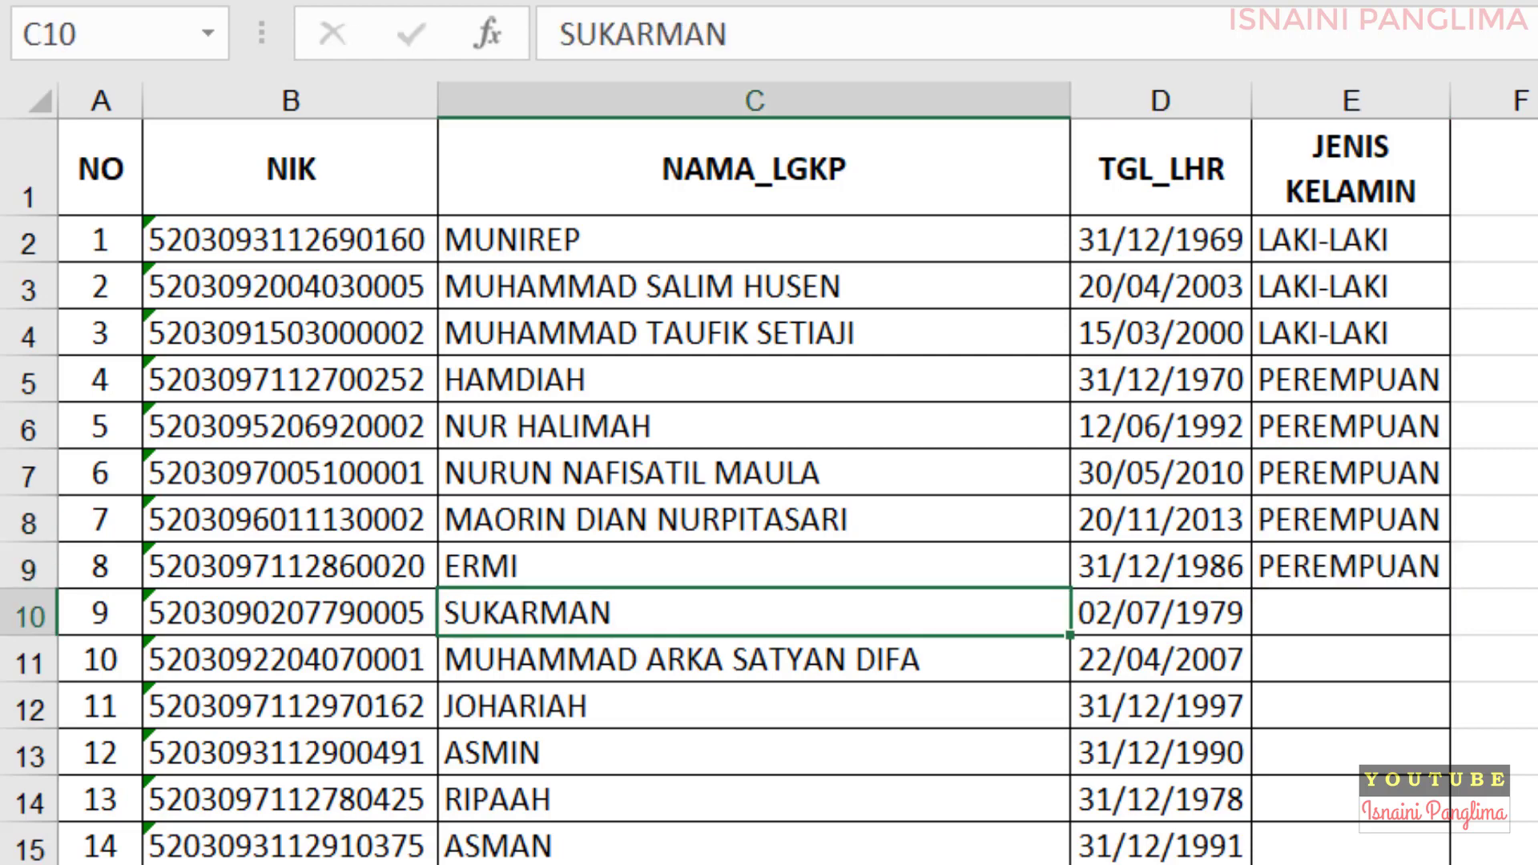
key(Left)
key(Left)
key(Up)
key(Up)
key(ctrl+Up)
key(ctrl+Down)
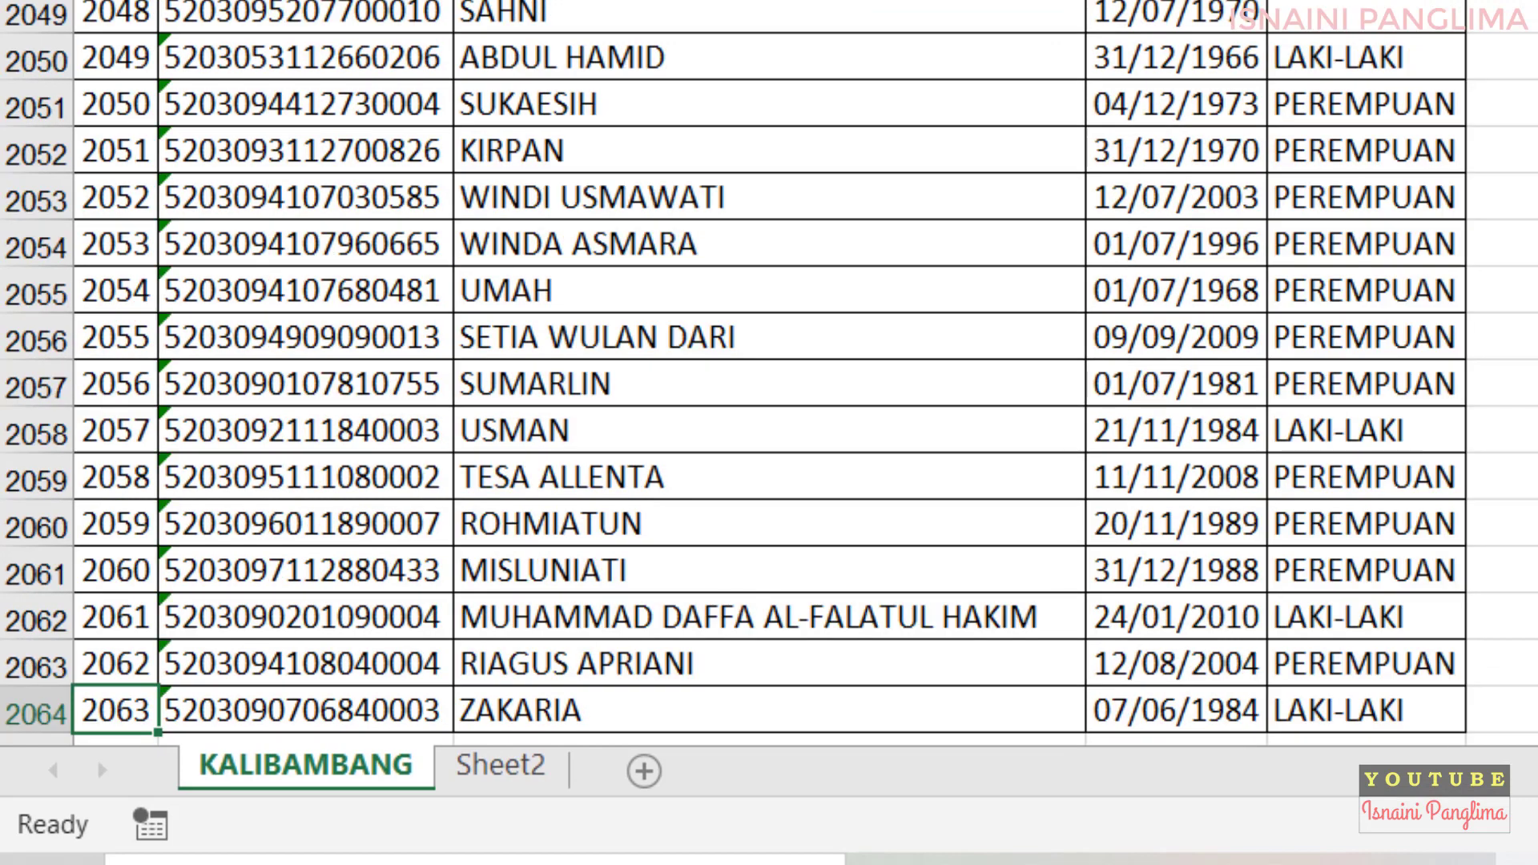
scroll(140, 657, down, 2)
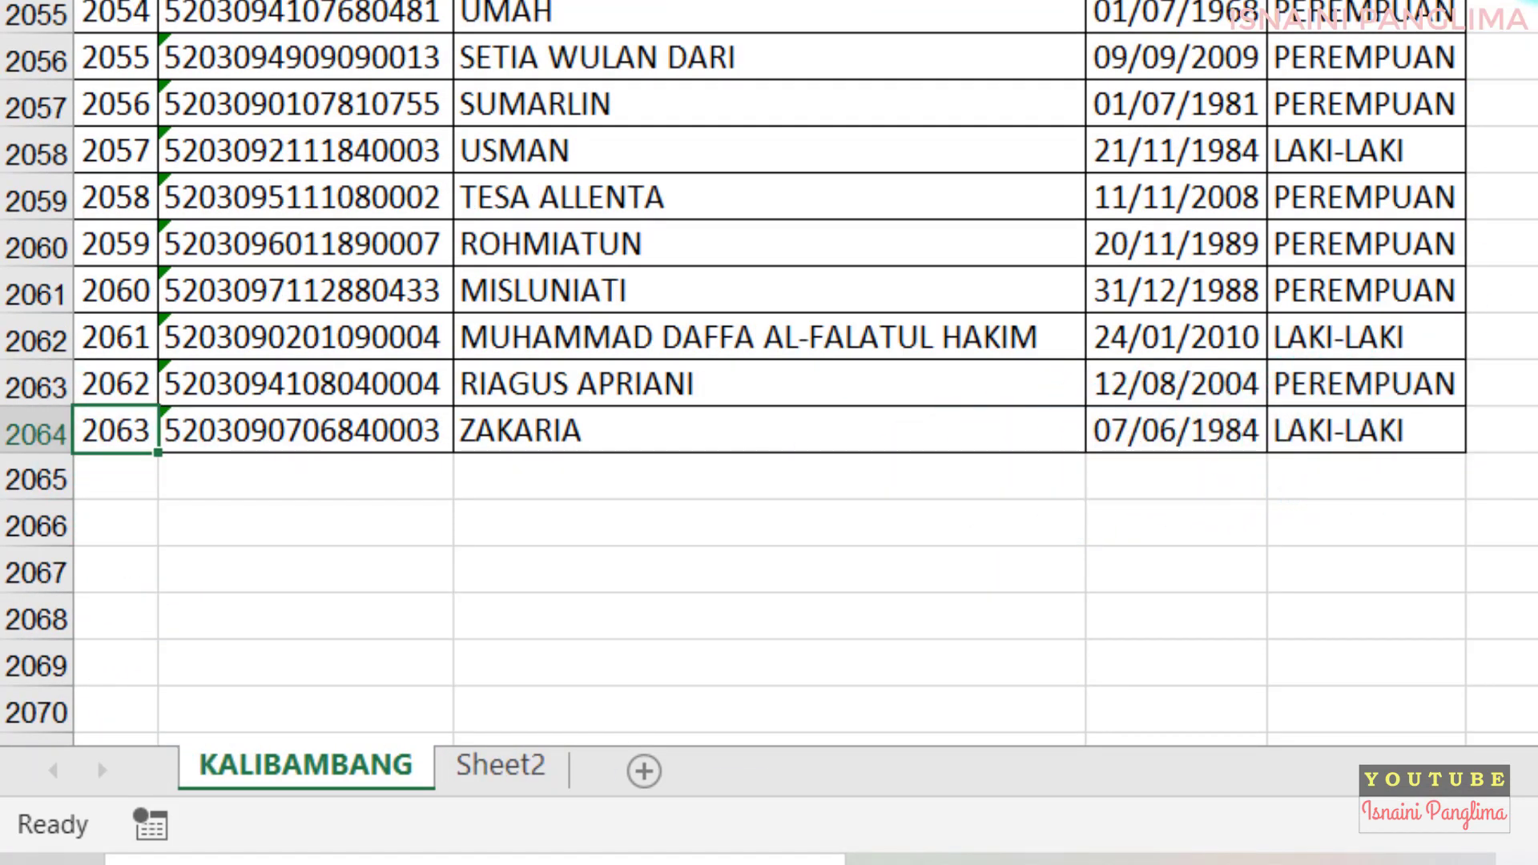
scroll(1321, 28, up, 8)
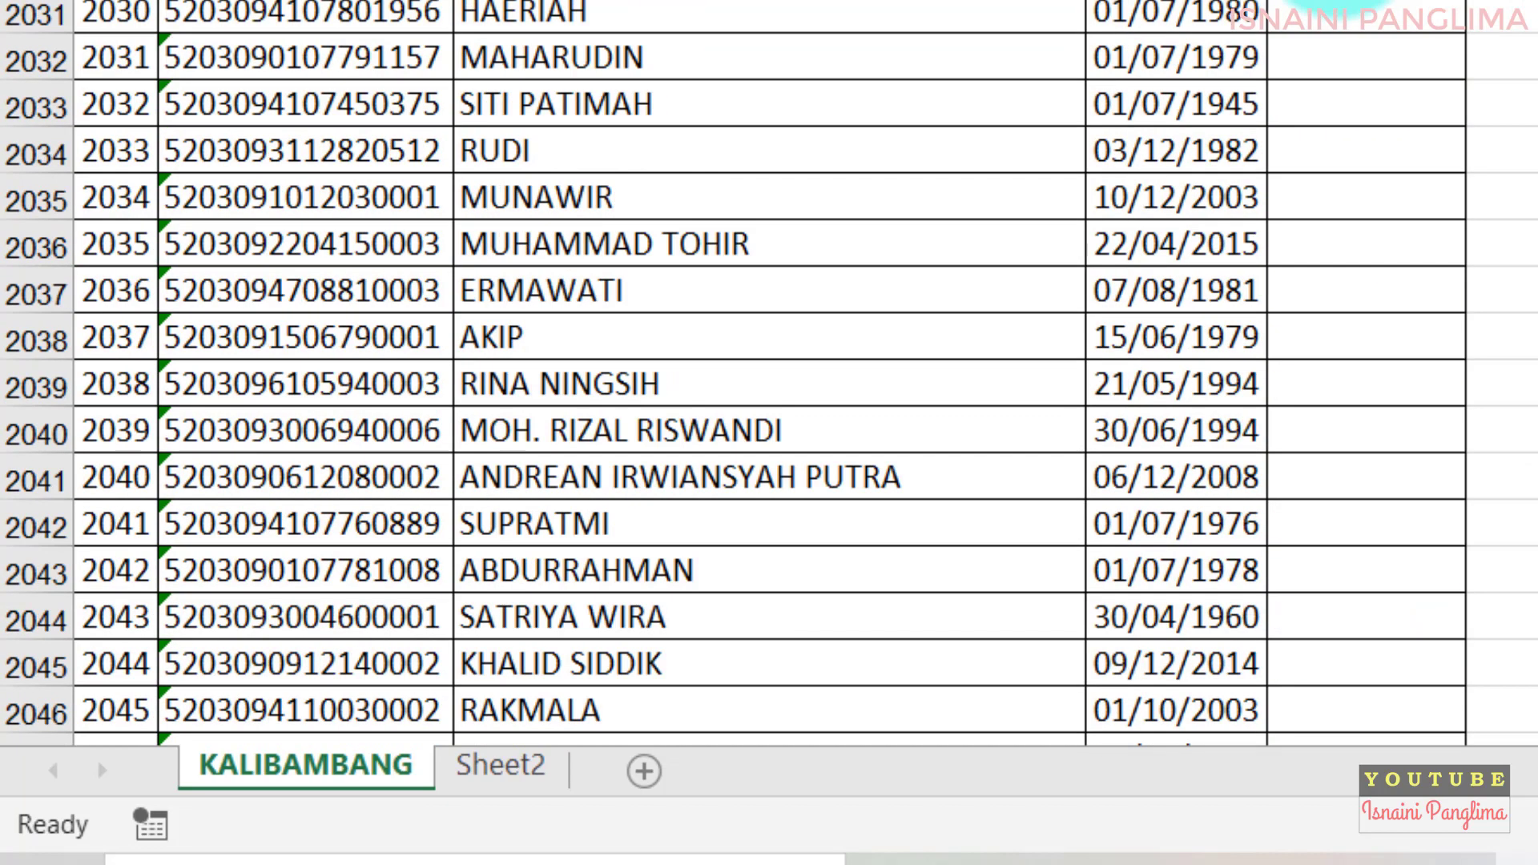
scroll(1321, 28, up, 8)
scroll(1321, 28, up, 8)
scroll(1322, 28, up, 4)
scroll(1321, 28, up, 5)
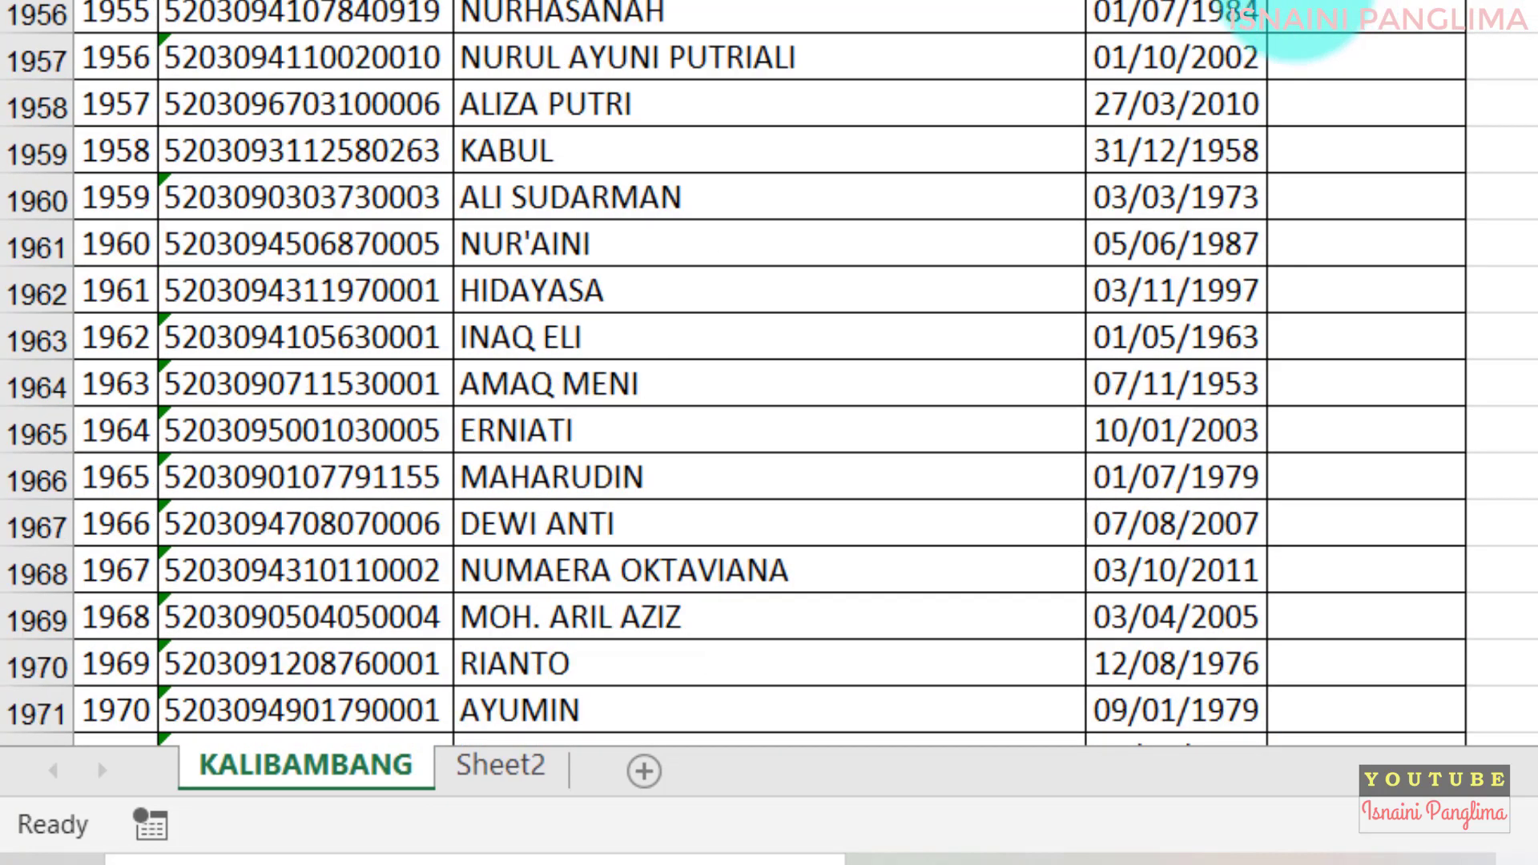
scroll(1321, 28, up, 3)
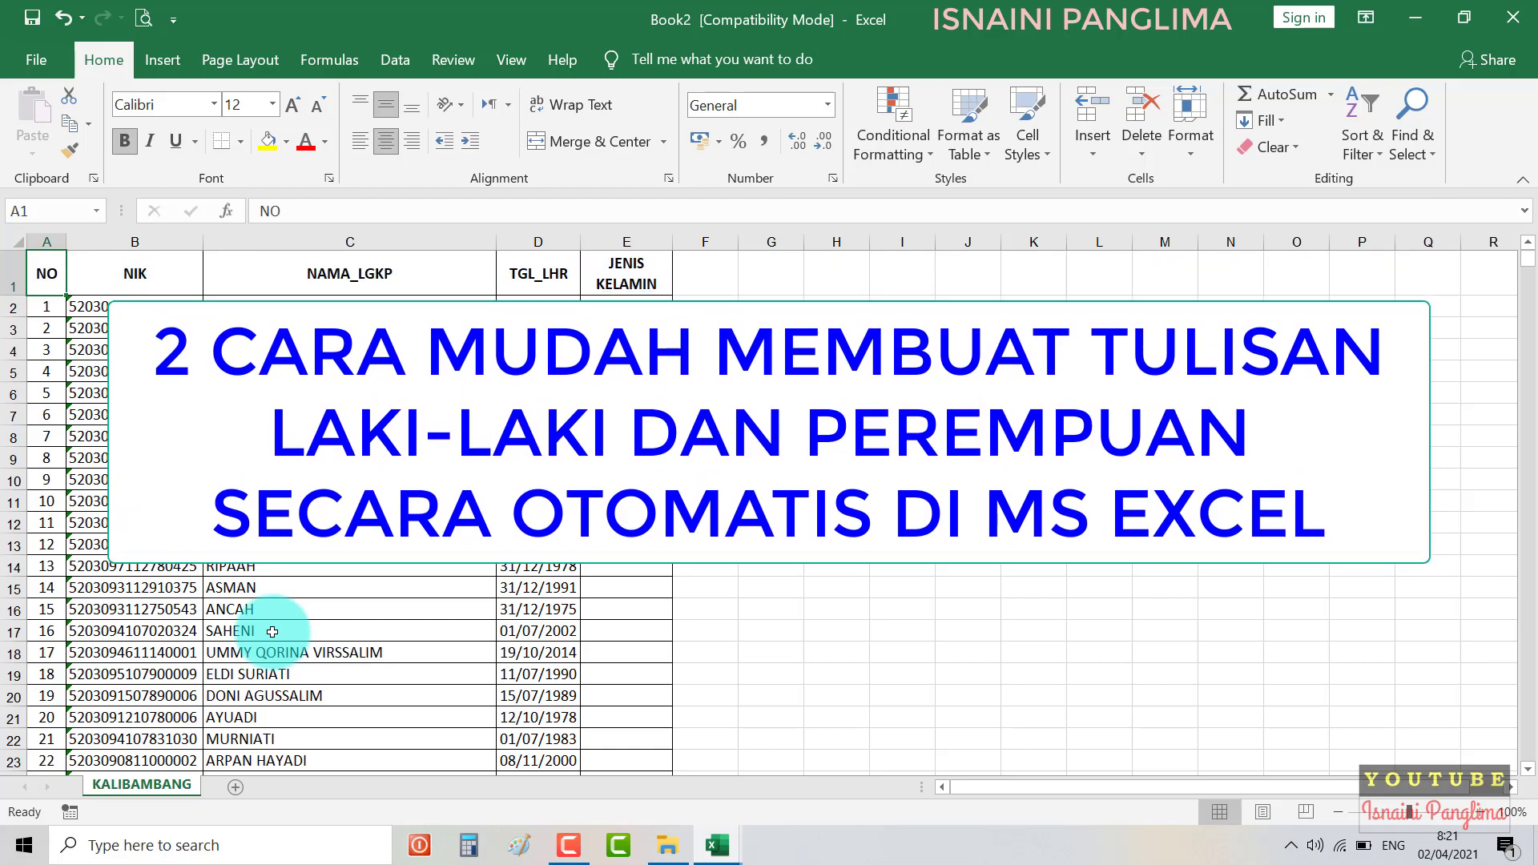
Type LAKI-LAKI into E2 and PEREMPUAN into E5.
key(Down)
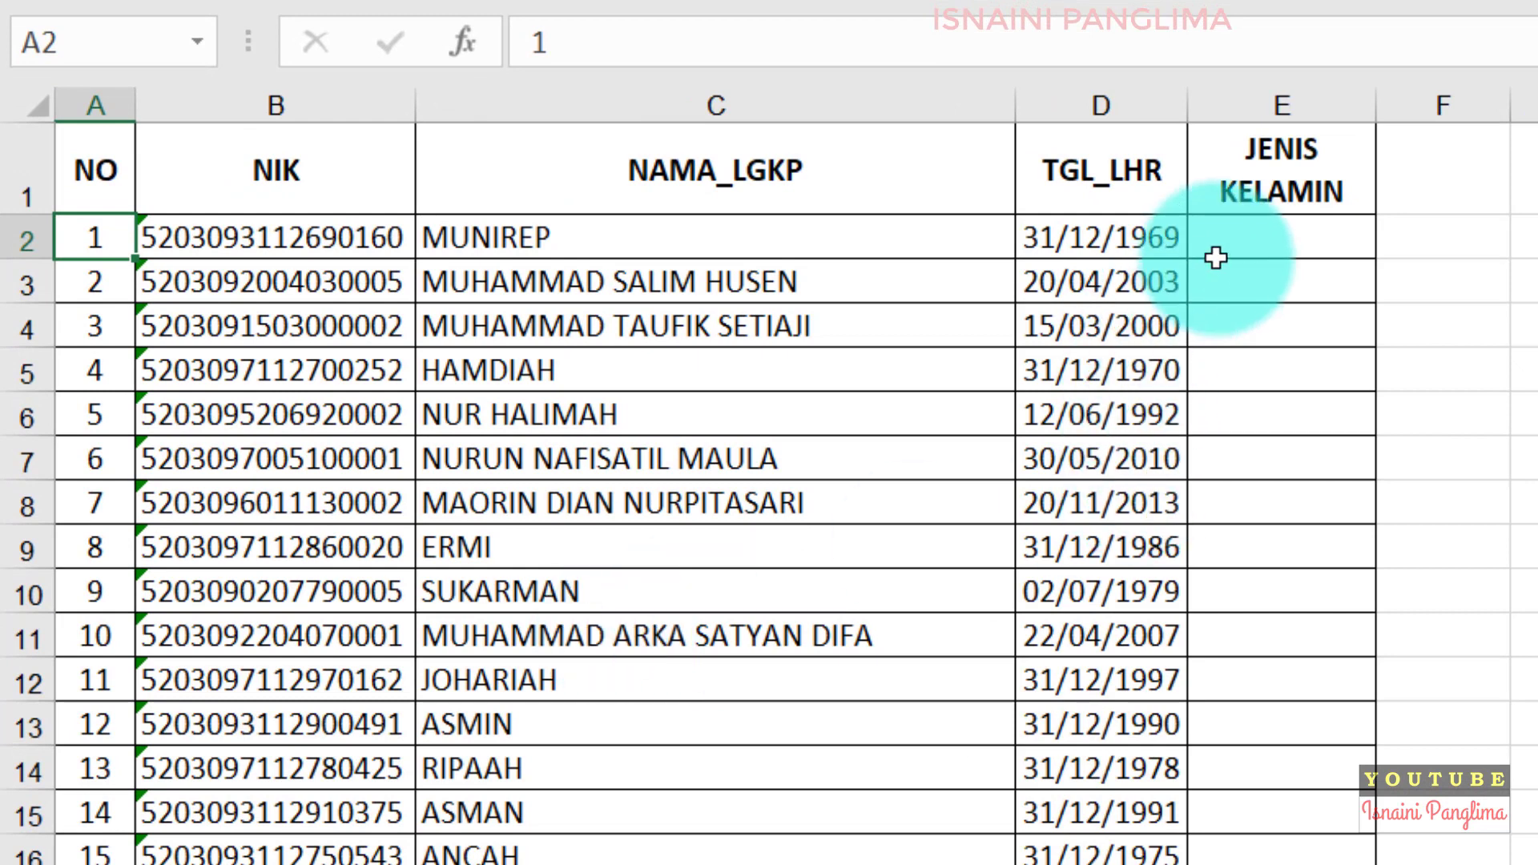
click(1215, 250)
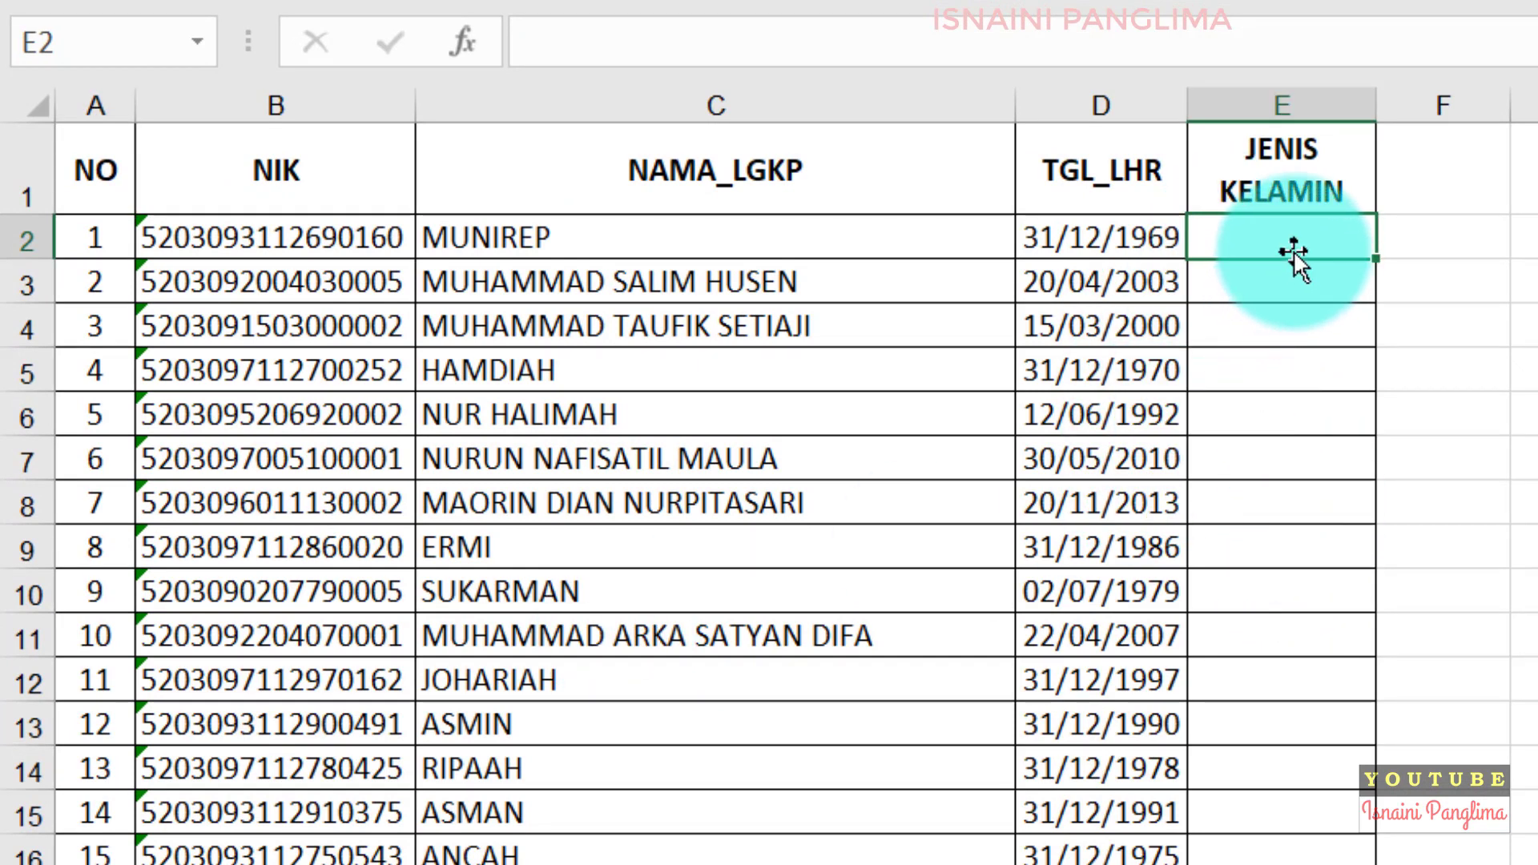
text(LAKI-)
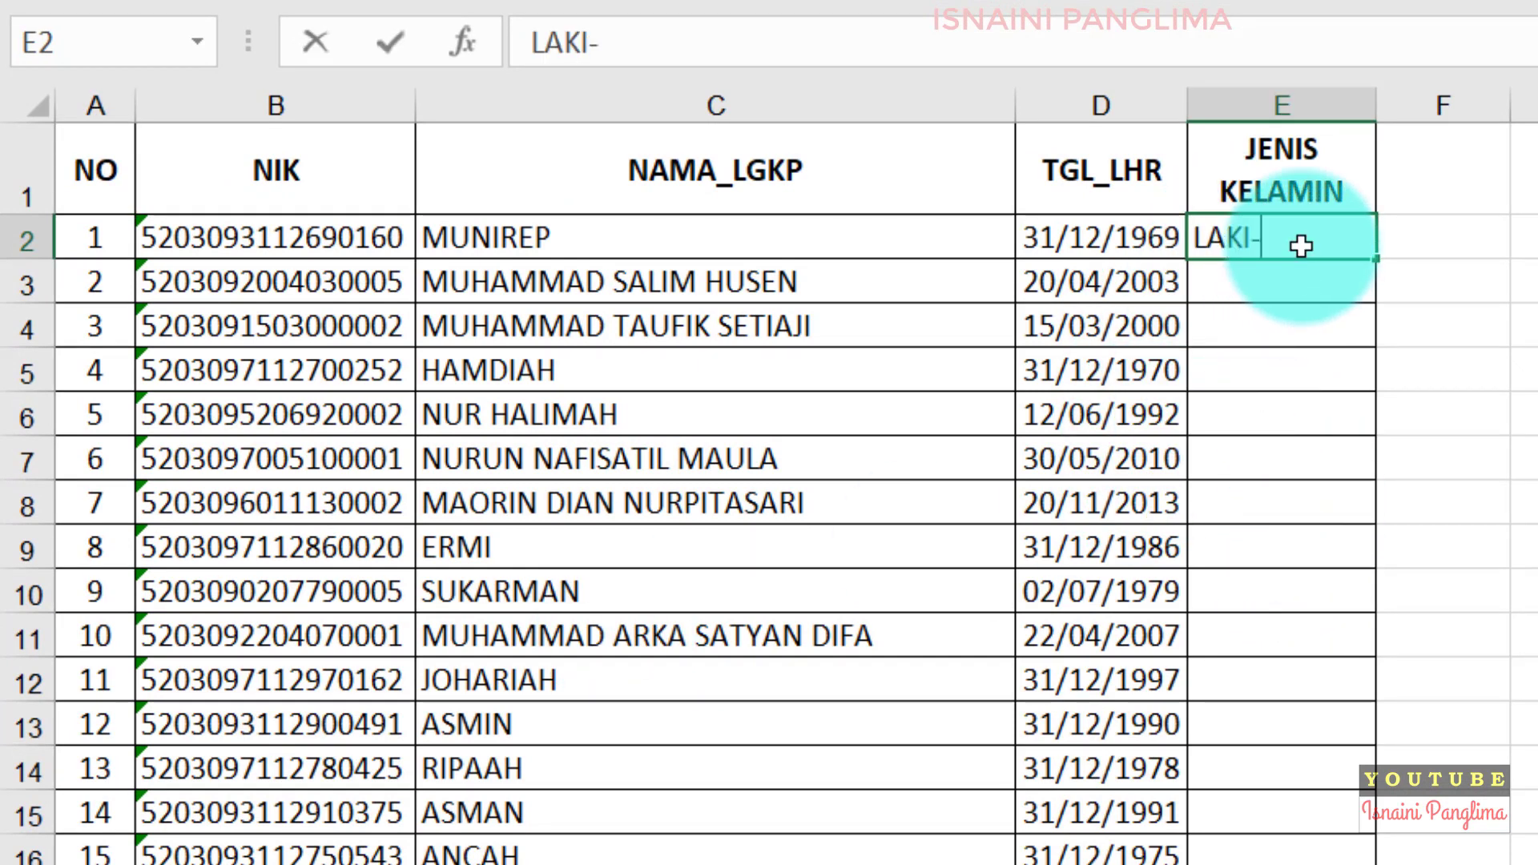
text(LAKI)
key(Return)
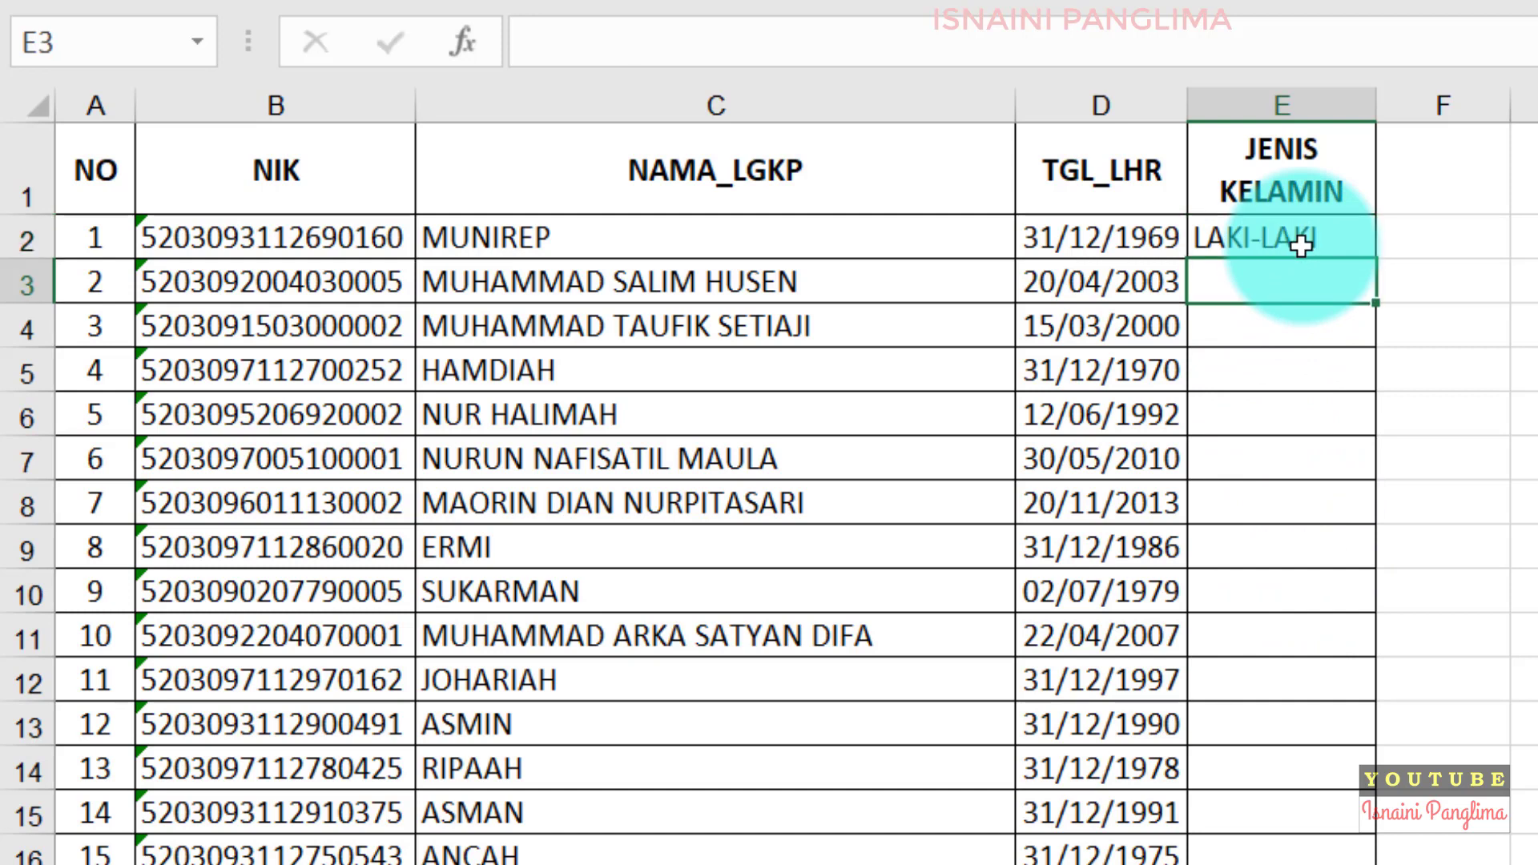
key(Down)
key(Down)
text(P)
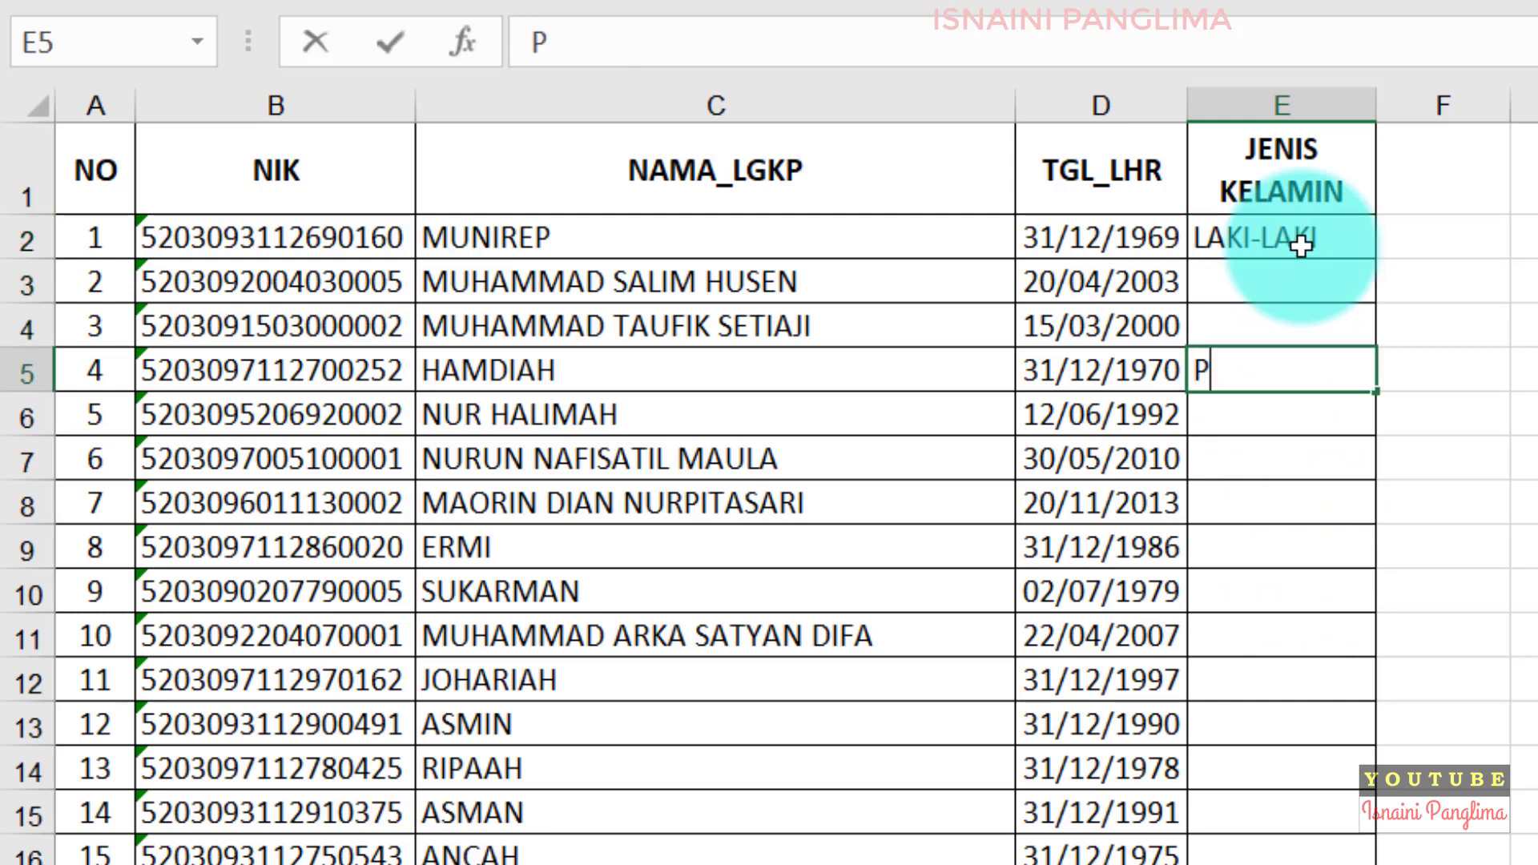
text(EREMPUAN)
key(Return)
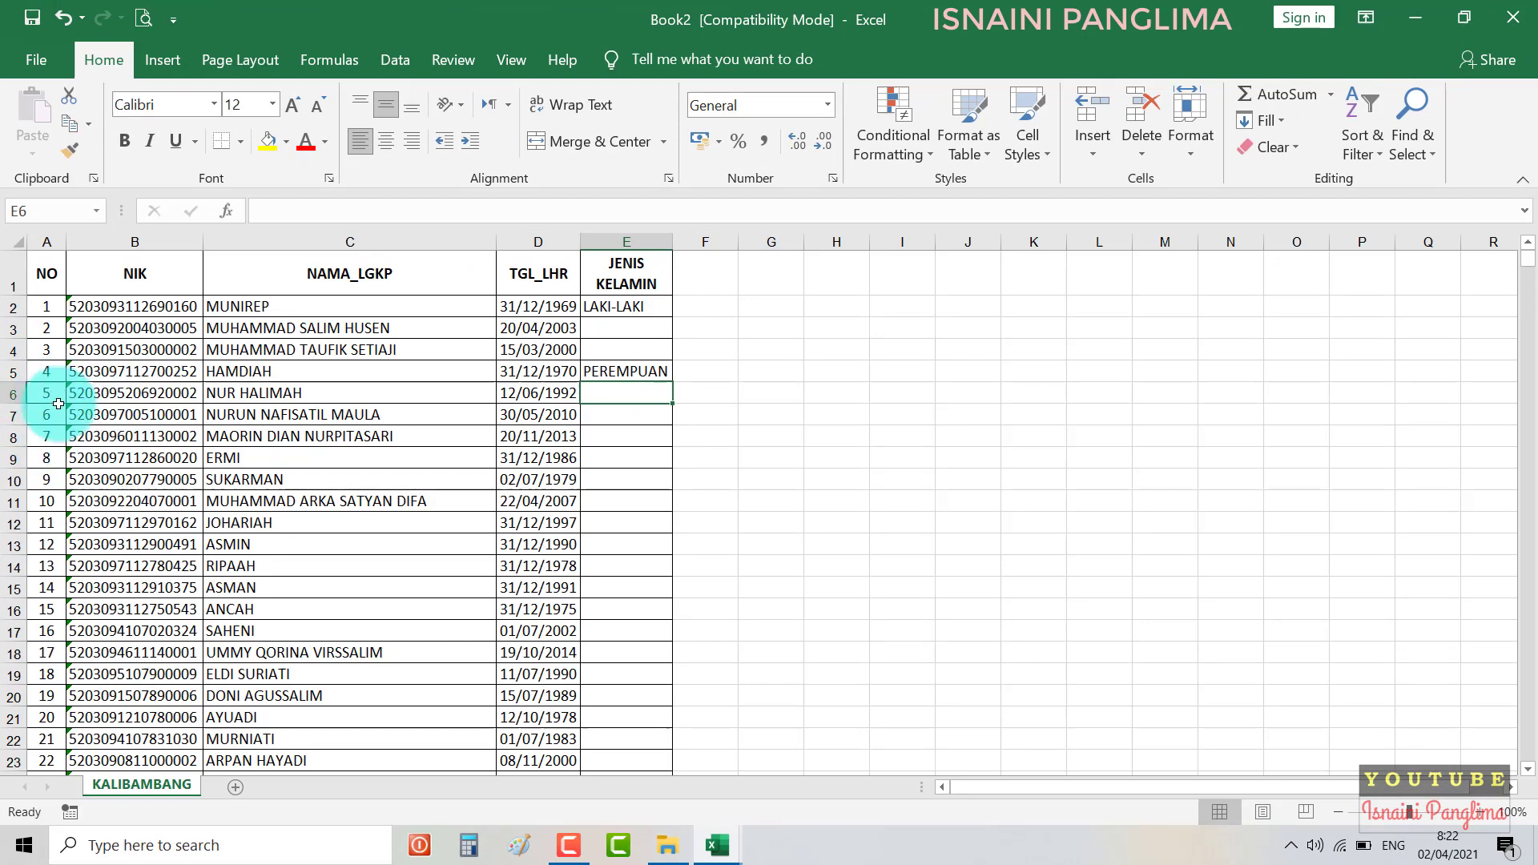
scroll(43, 434, down, 10)
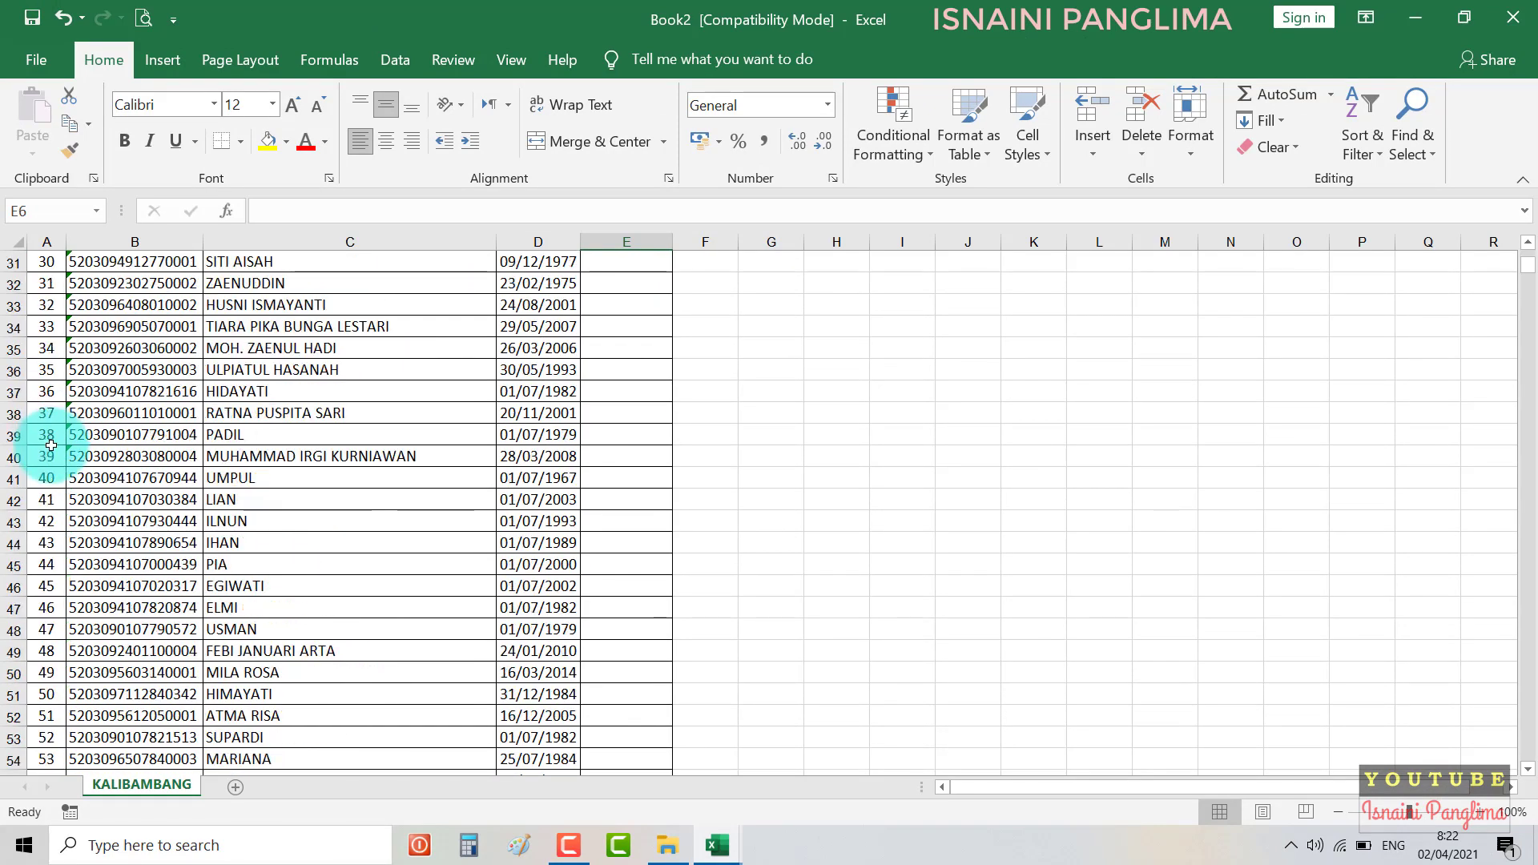
scroll(48, 456, down, 5)
scroll(55, 485, down, 9)
scroll(55, 486, down, 8)
scroll(51, 493, down, 11)
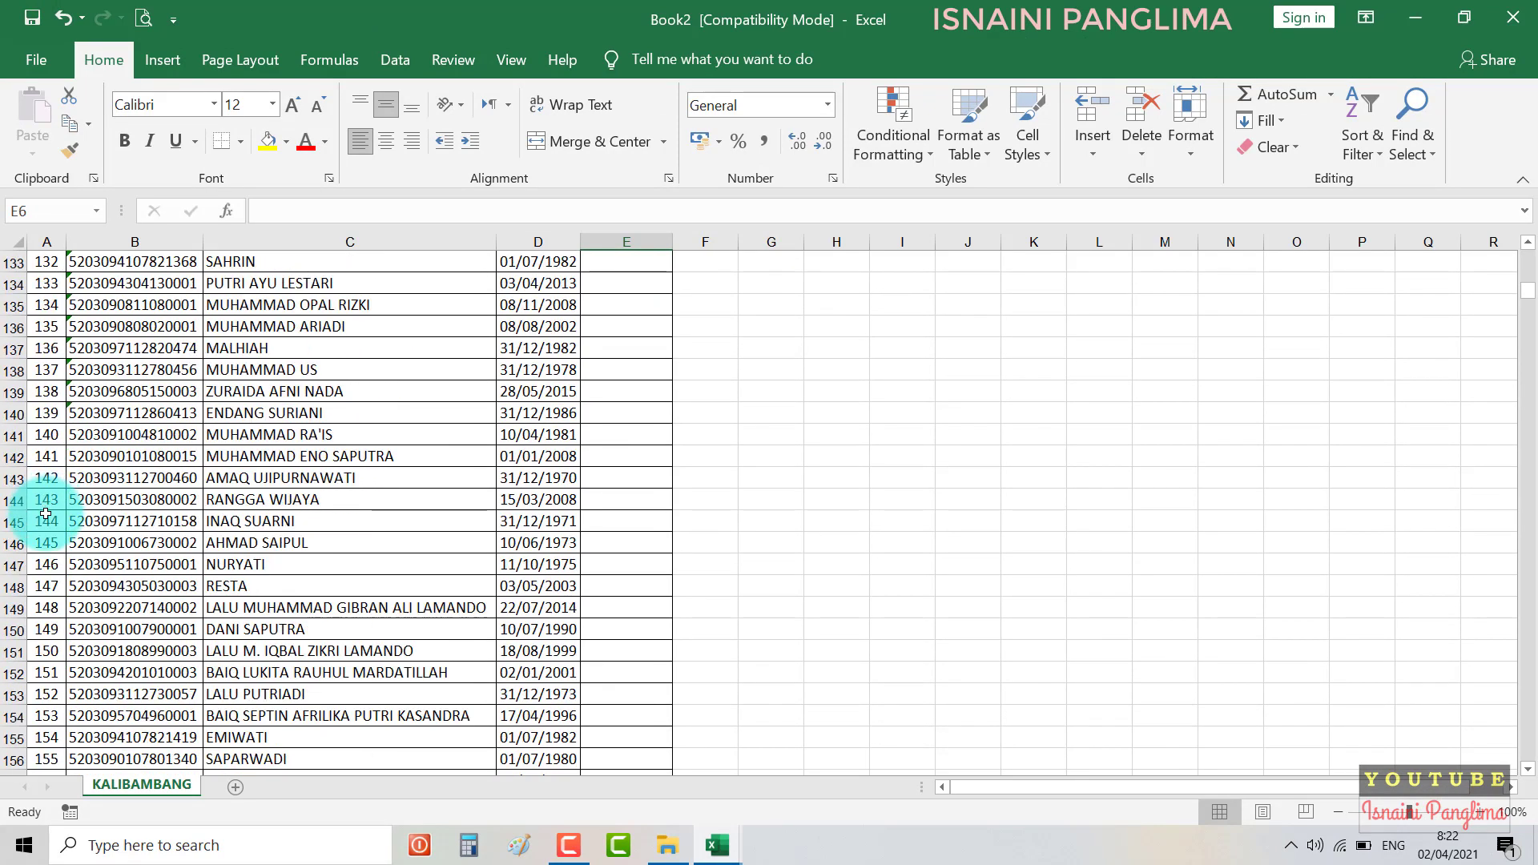
scroll(48, 498, down, 9)
scroll(45, 505, down, 4)
click(47, 434)
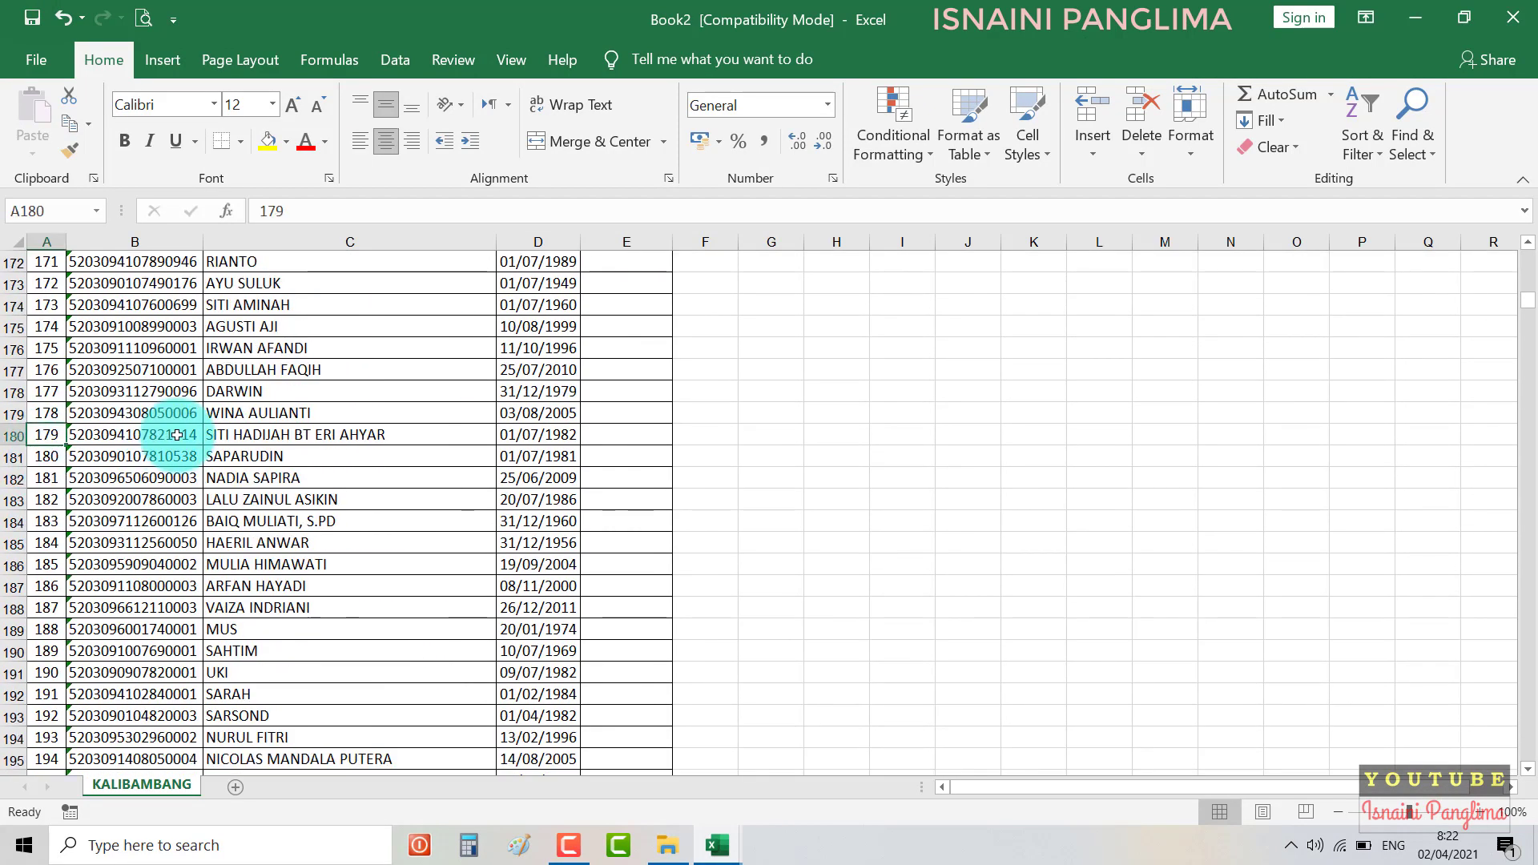
key(ctrl+Down)
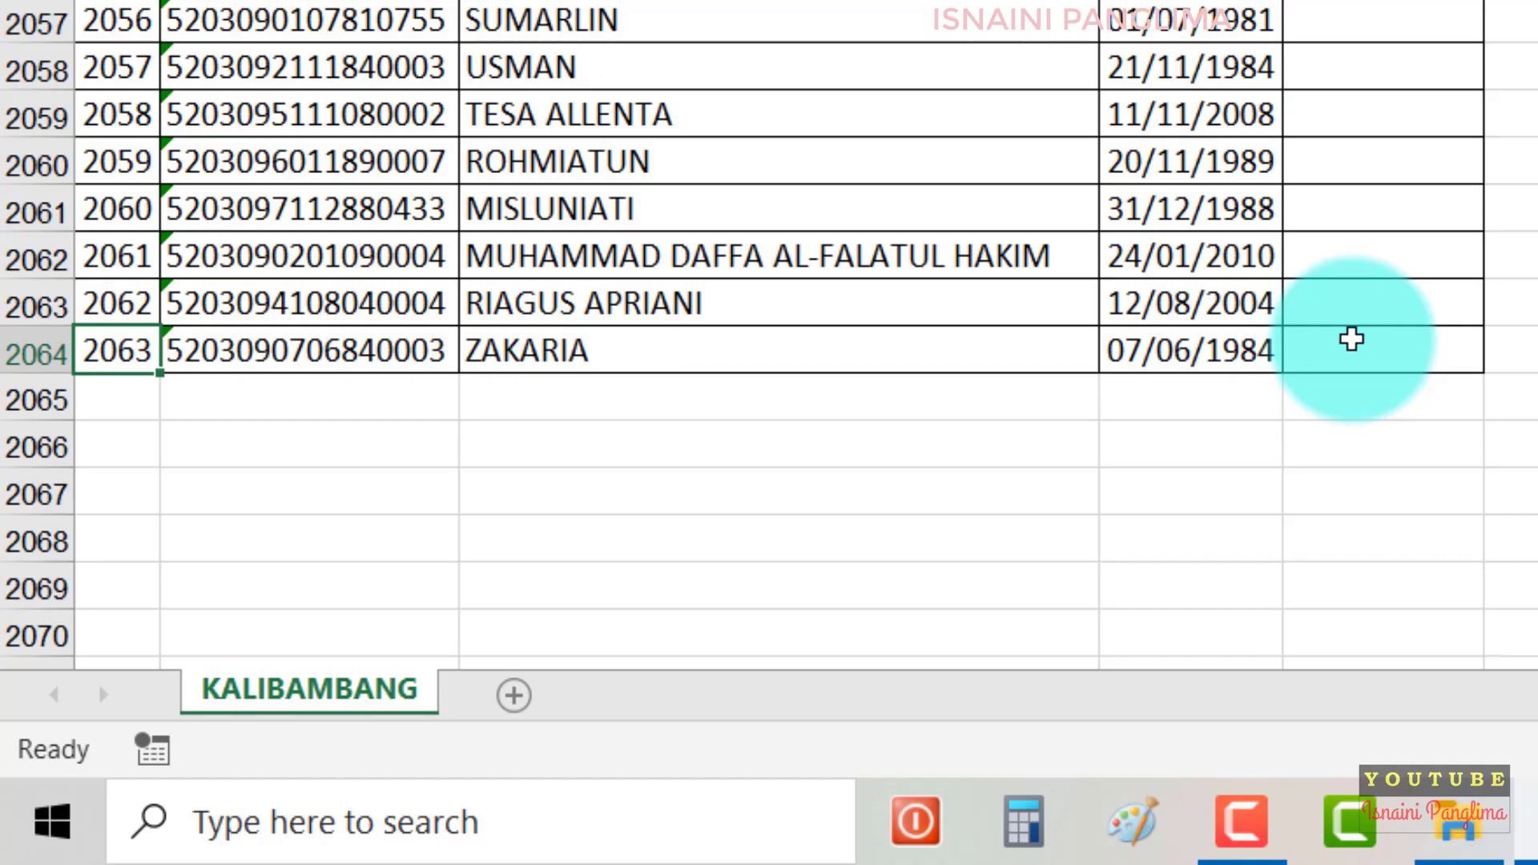
click(1352, 341)
click(1406, 255)
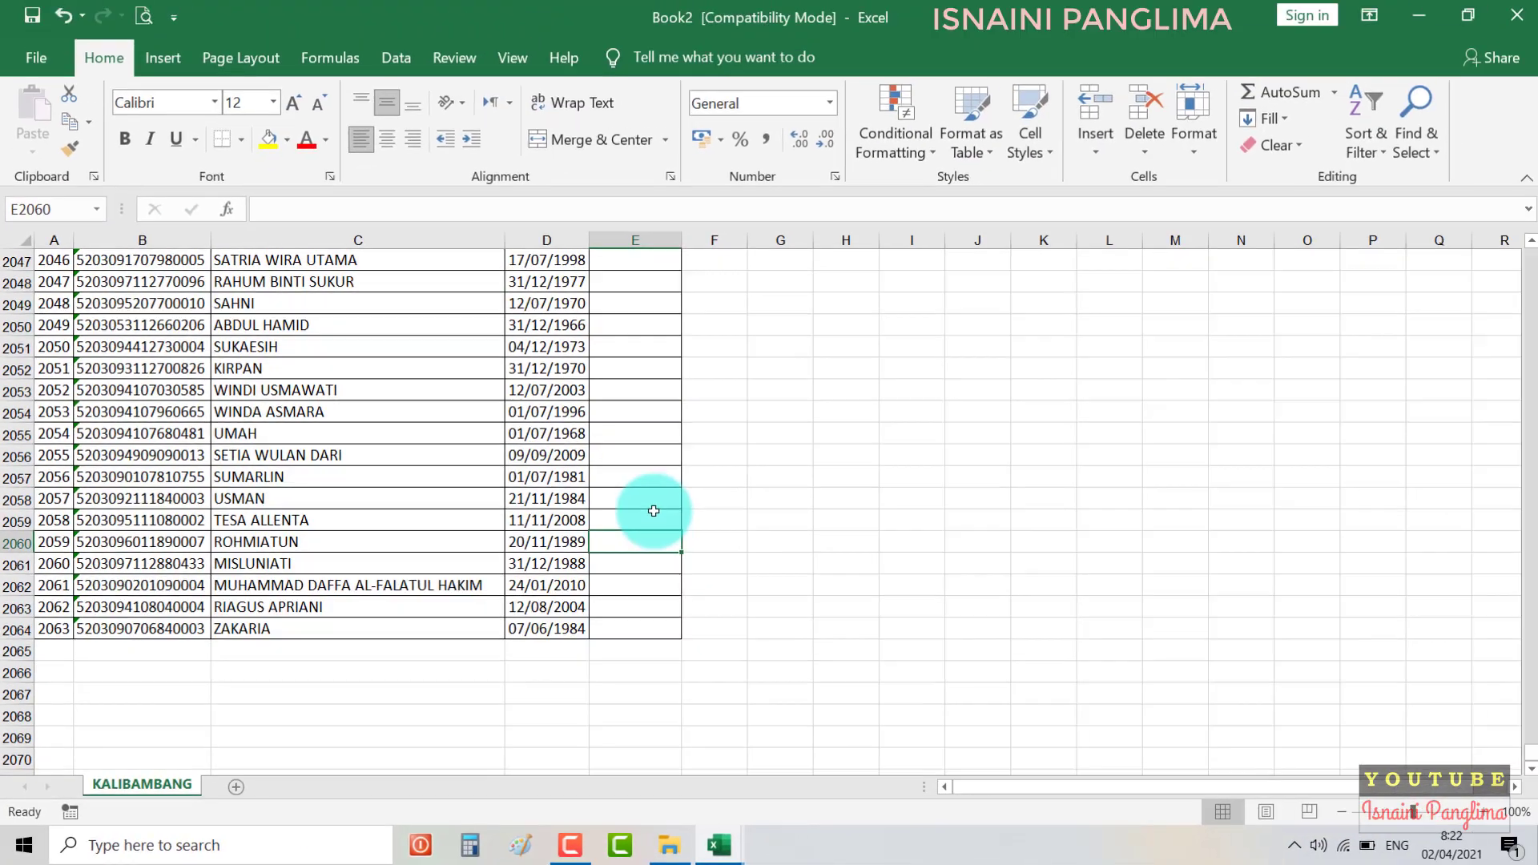
click(640, 519)
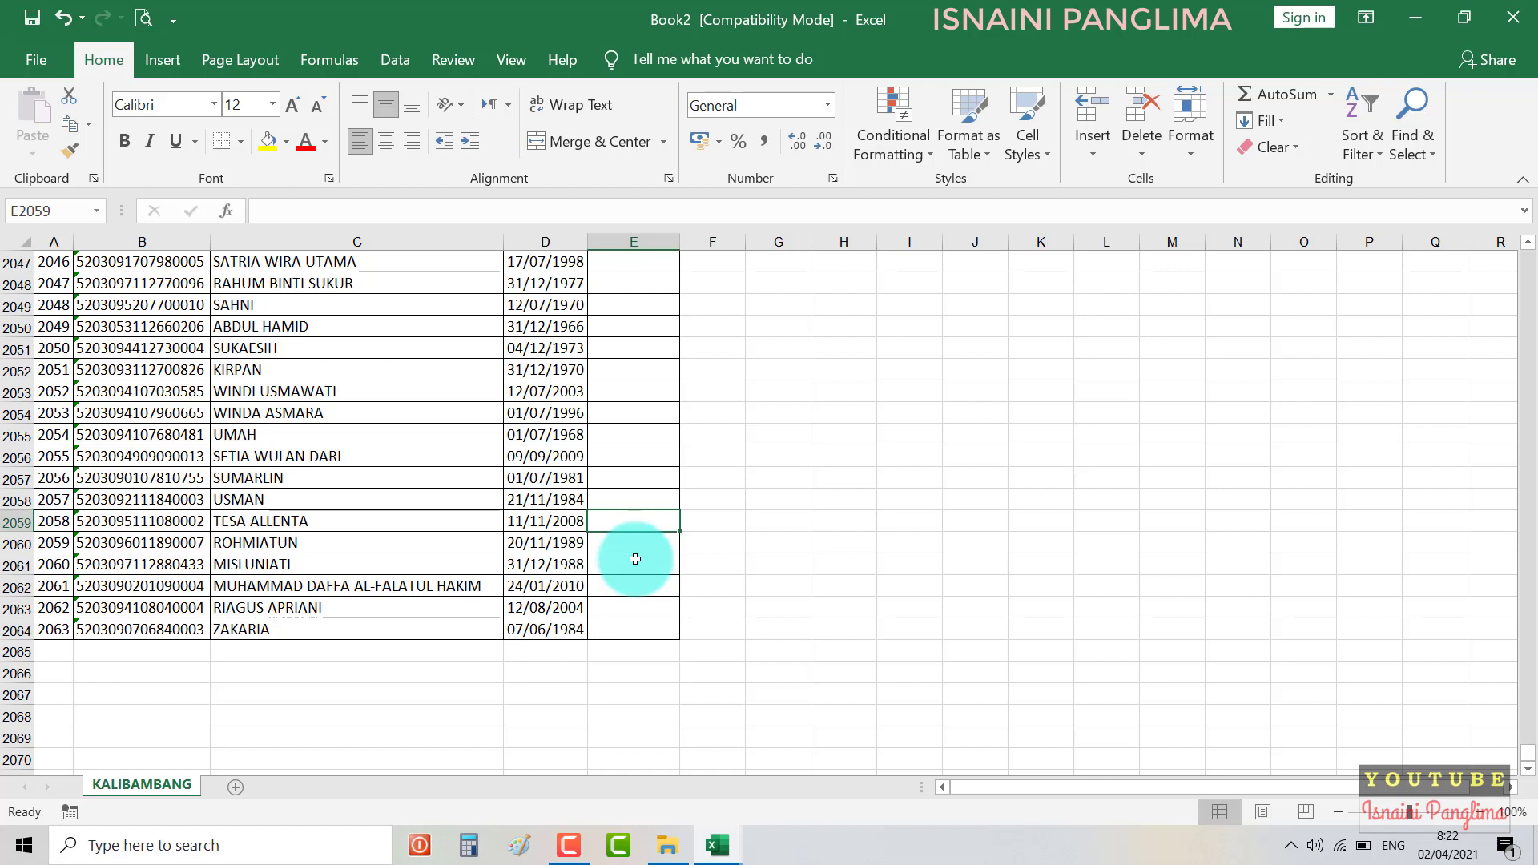
click(661, 474)
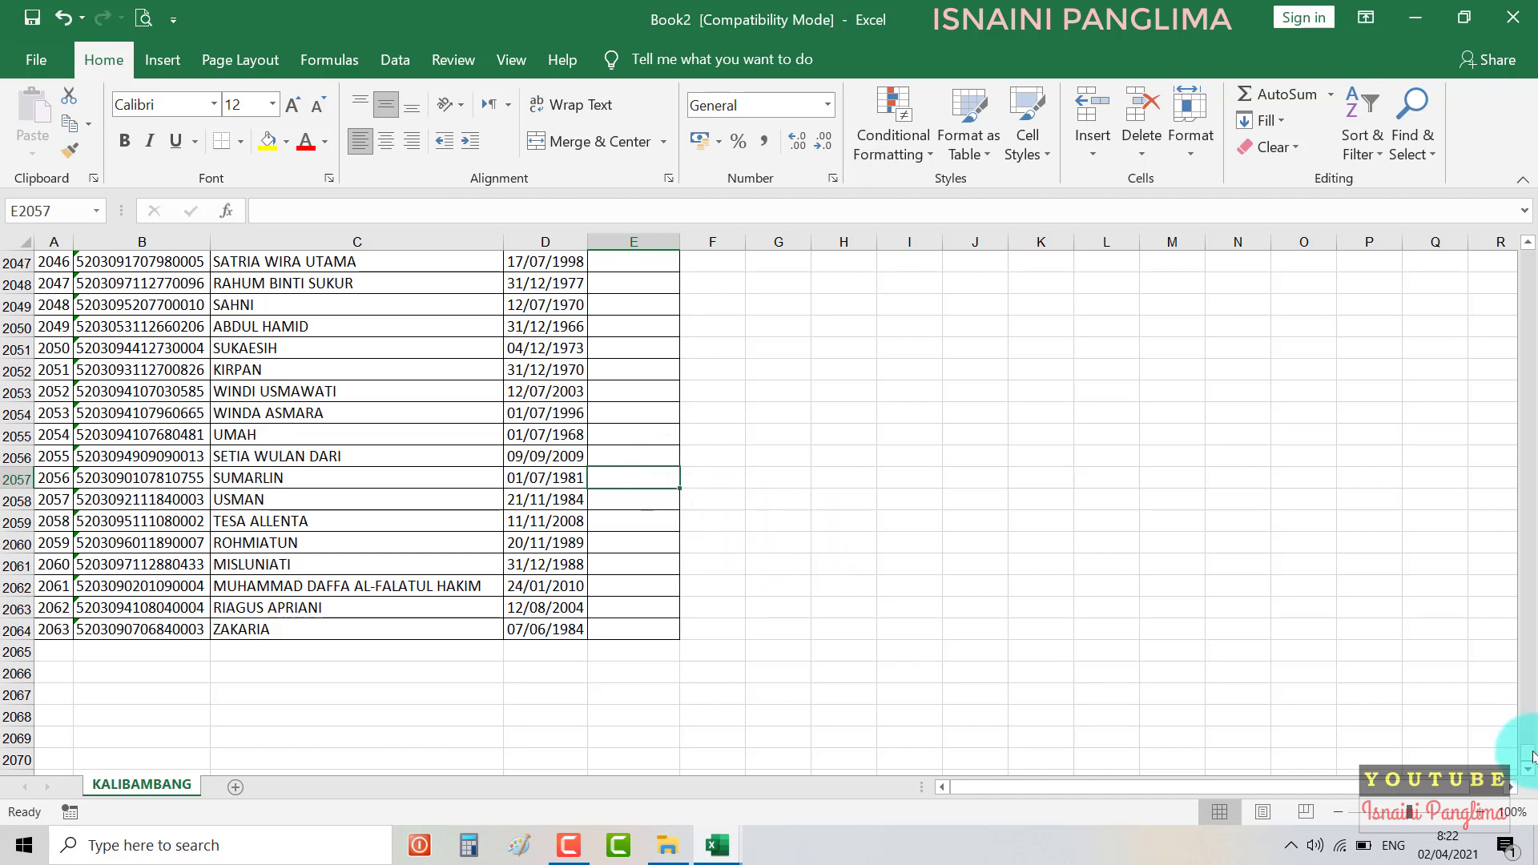
drag(1528, 753, 1525, 256)
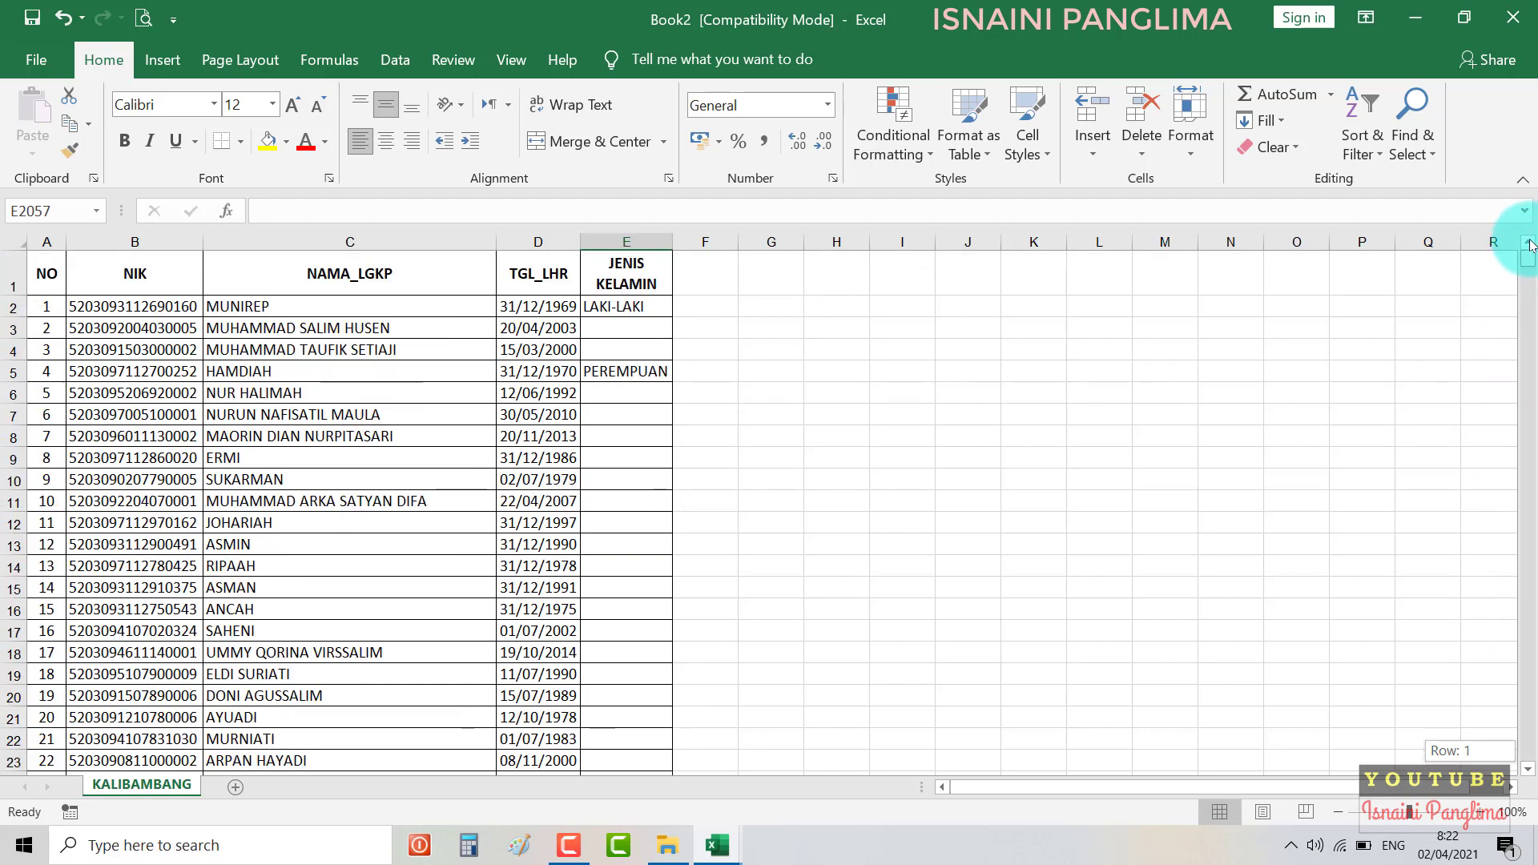
Select the LAKI-LAKI entry in E2 to start clearing the column.
click(626, 306)
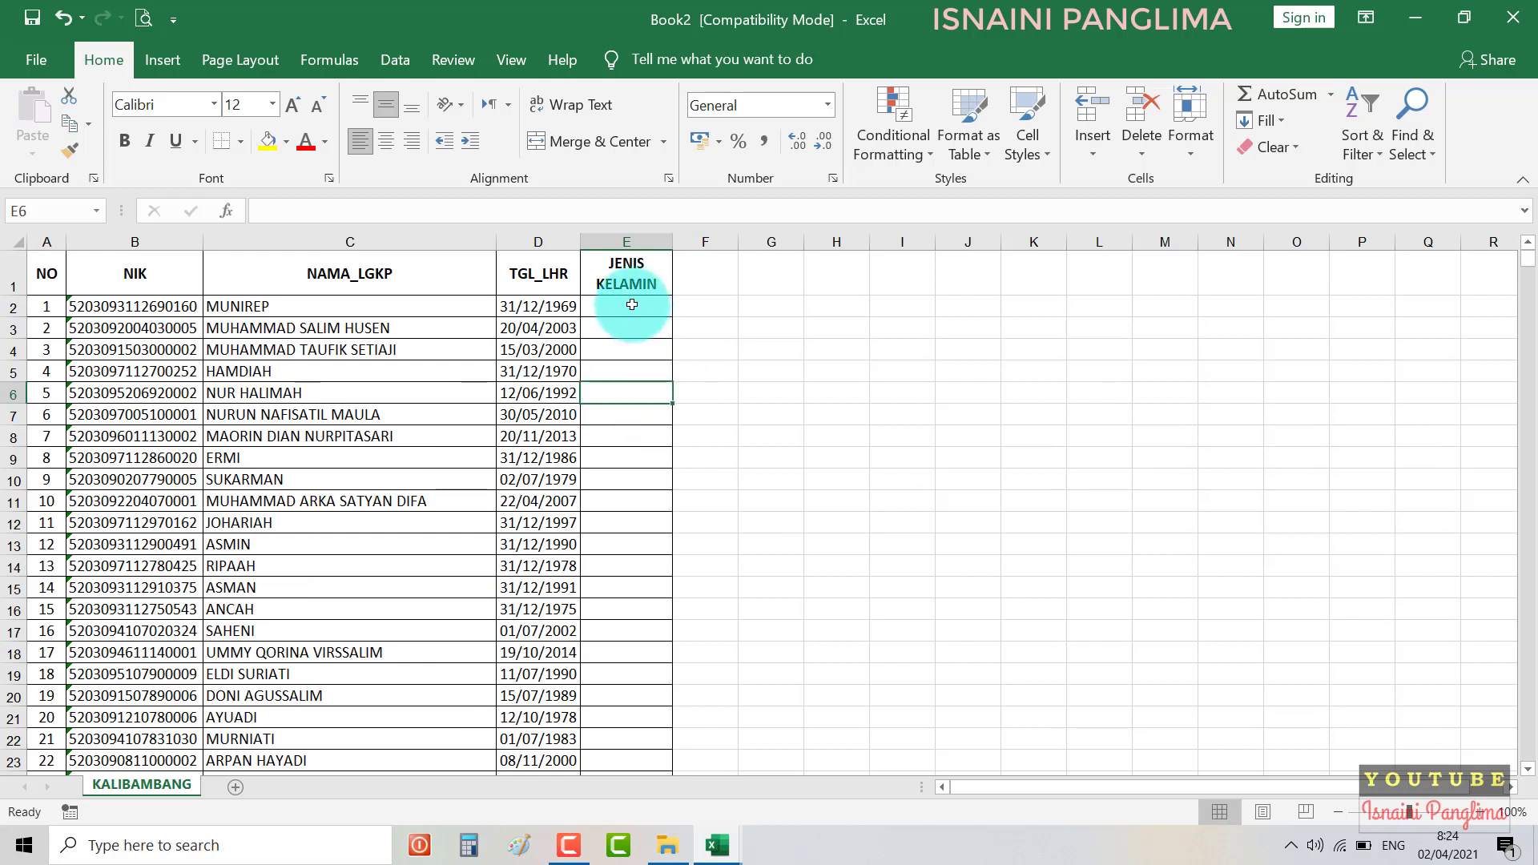
Select column E from E2 down to row 2064 and open Format Cells with Ctrl+1.
drag(631, 304, 643, 642)
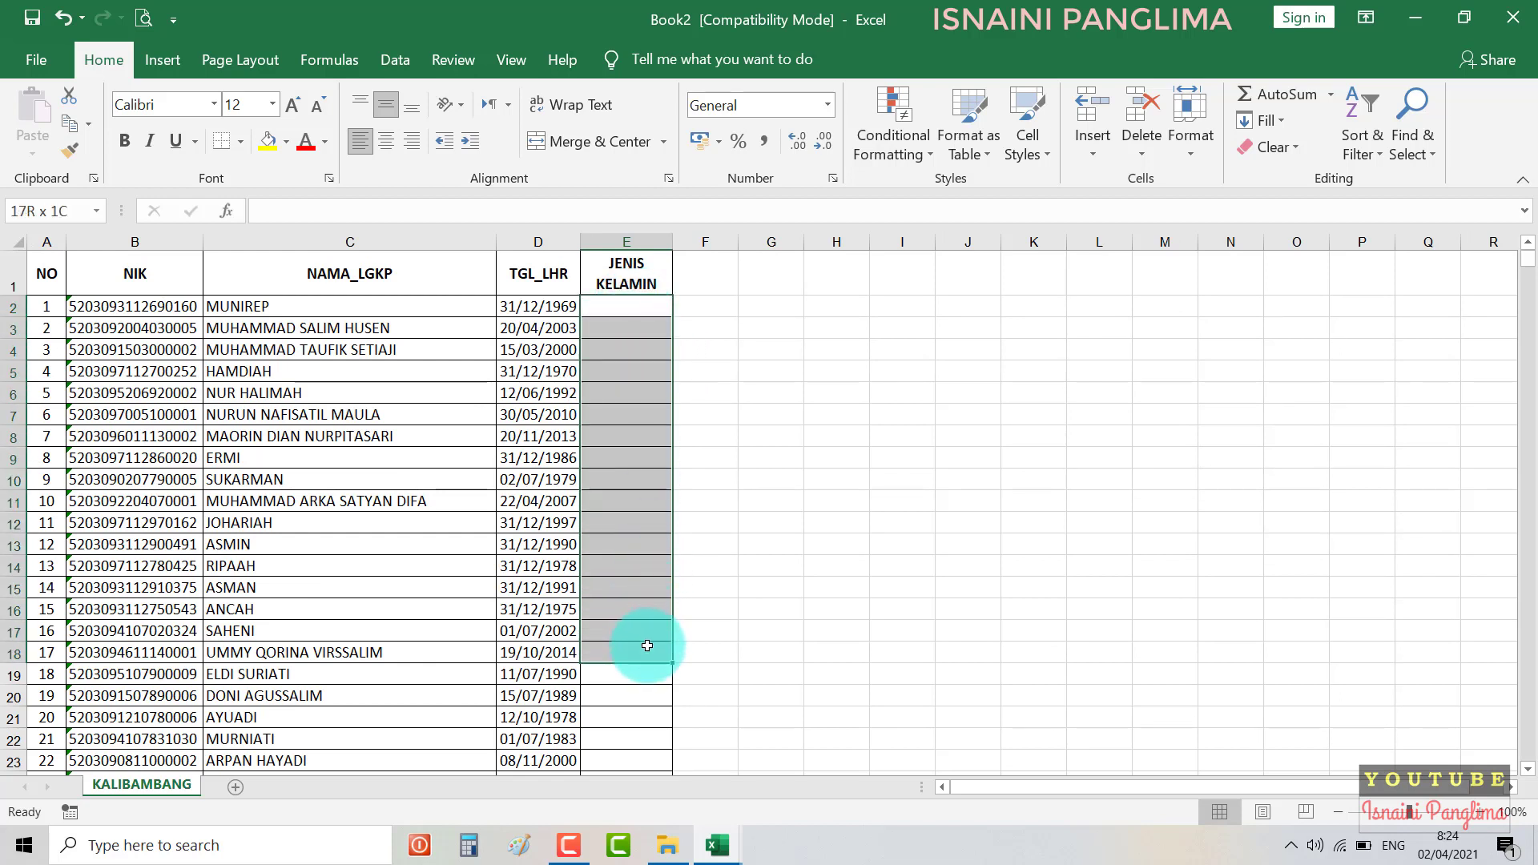
click(565, 304)
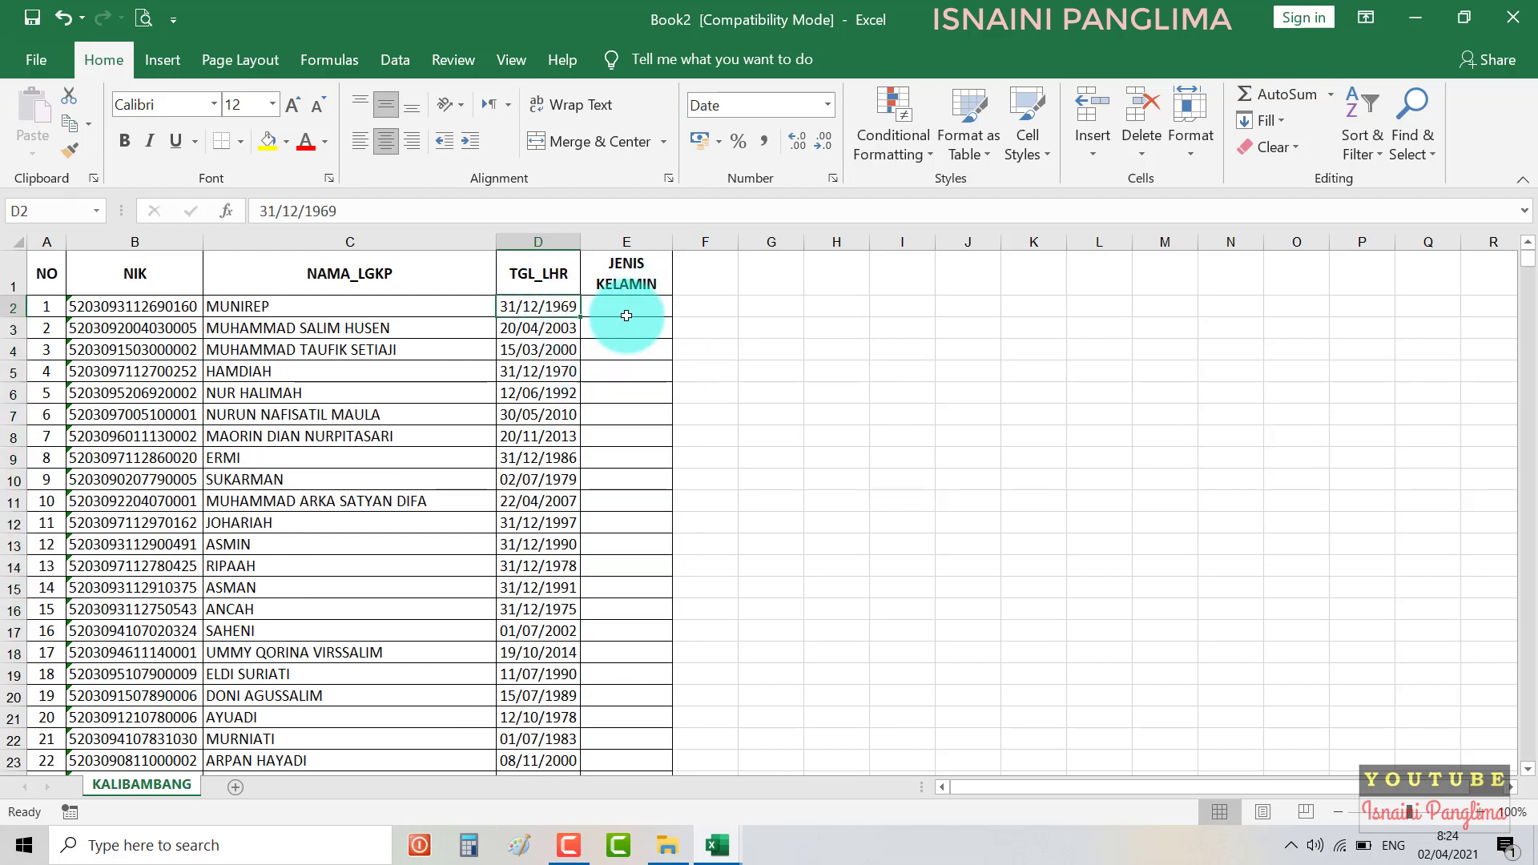
key(ctrl+Down)
key(Right)
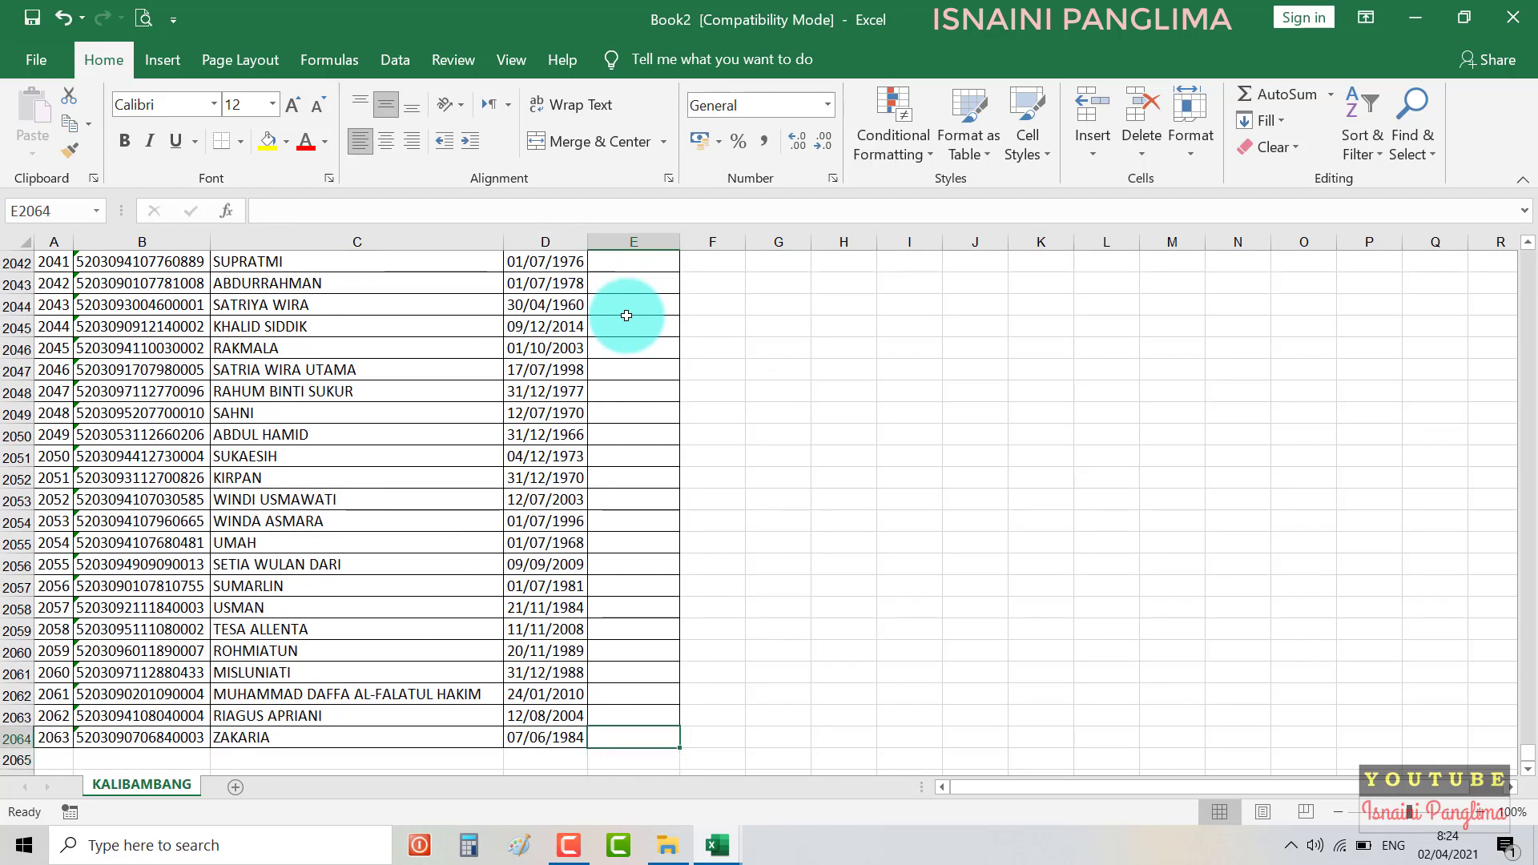
key(ctrl+shift+Up)
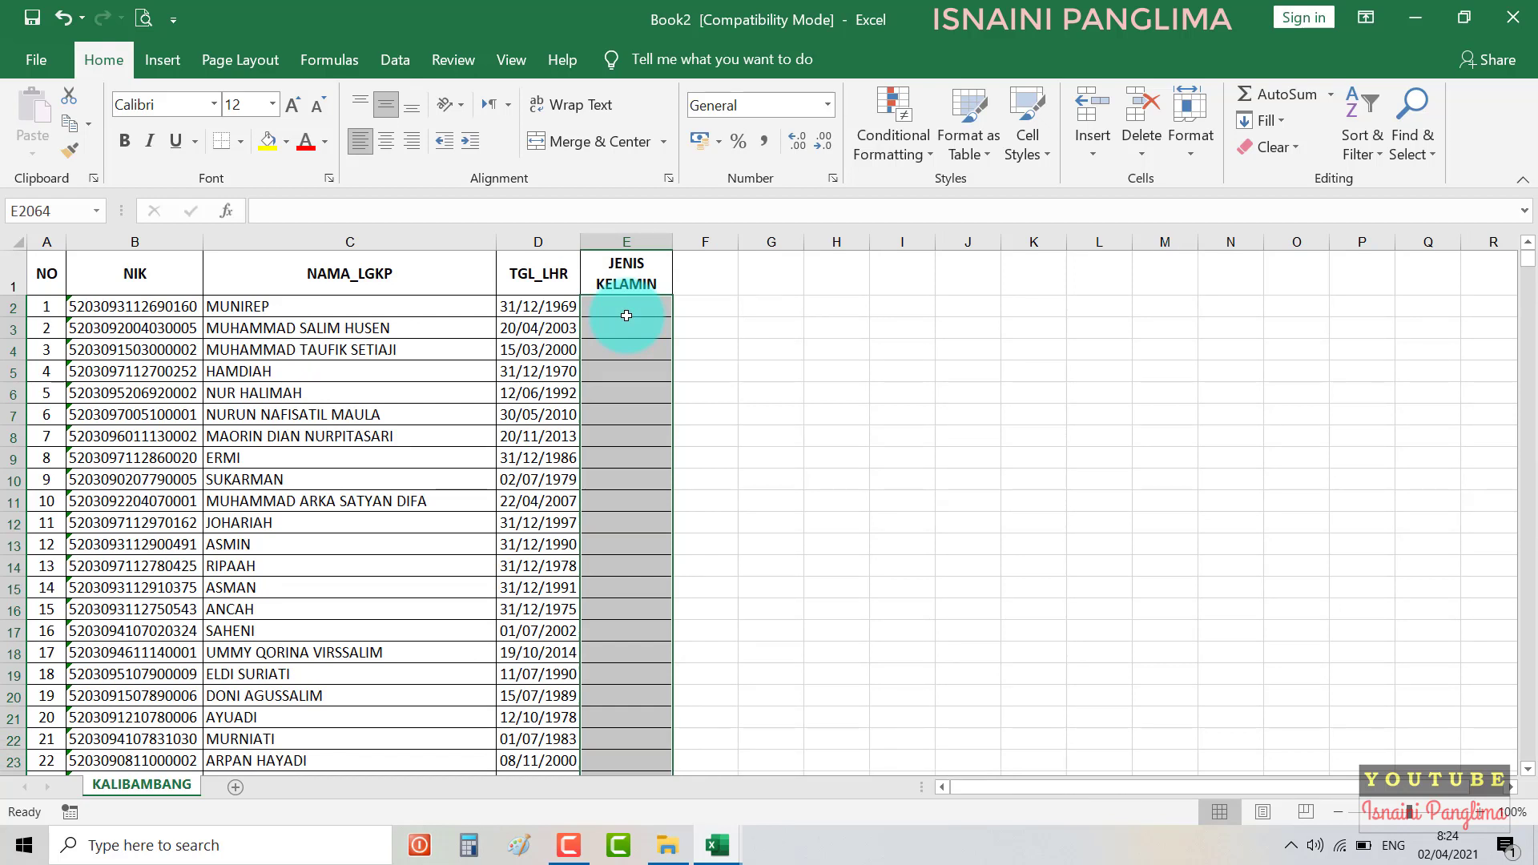
key(ctrl+1)
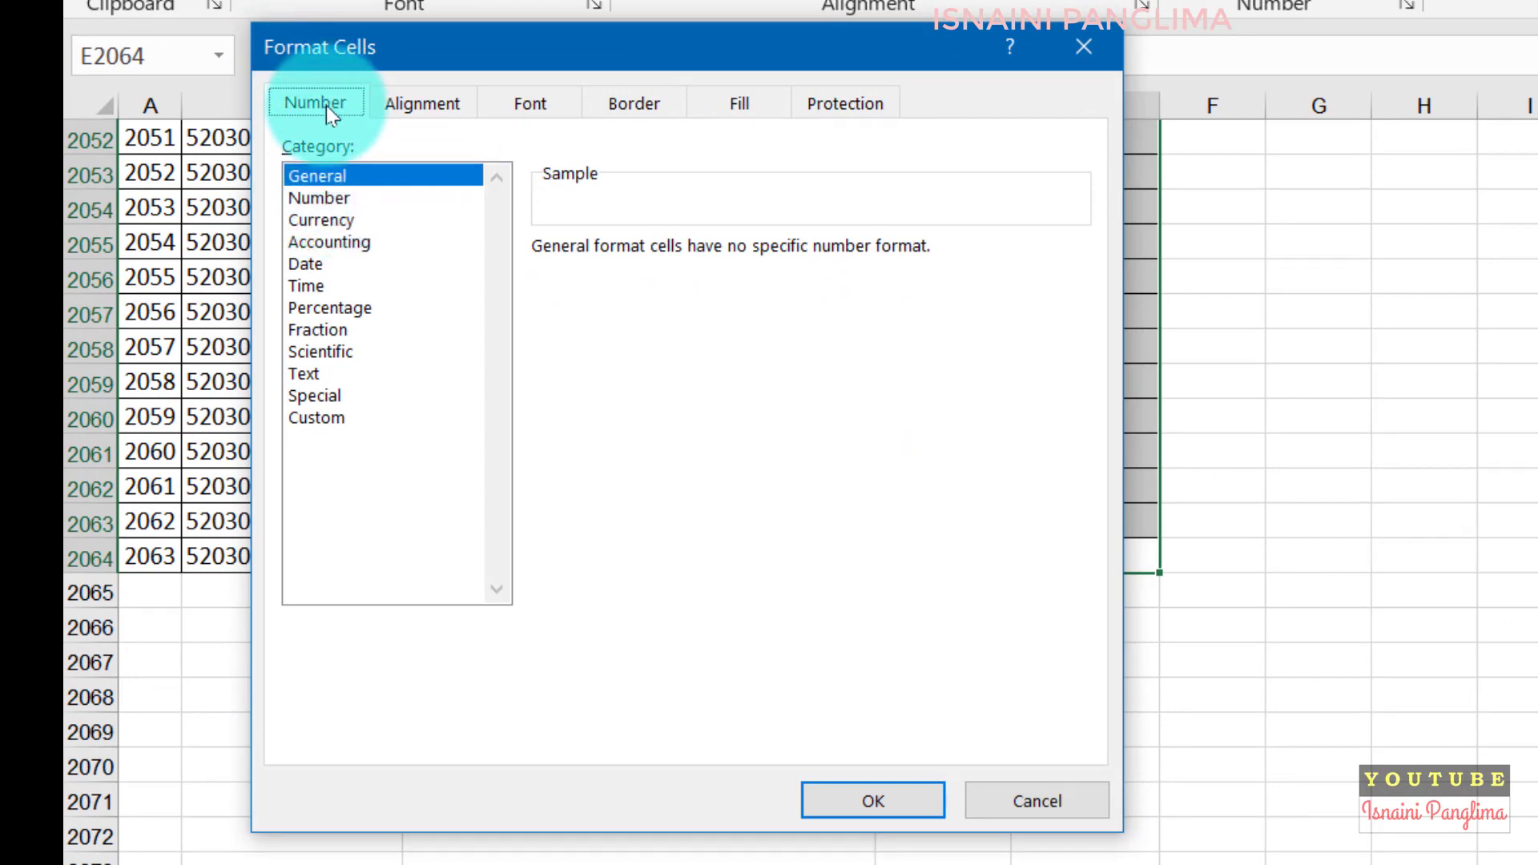
Replace General with the Custom format [=1]"LAKI-LAKI";[=2]"PEREMPUAN" and apply it.
click(310, 418)
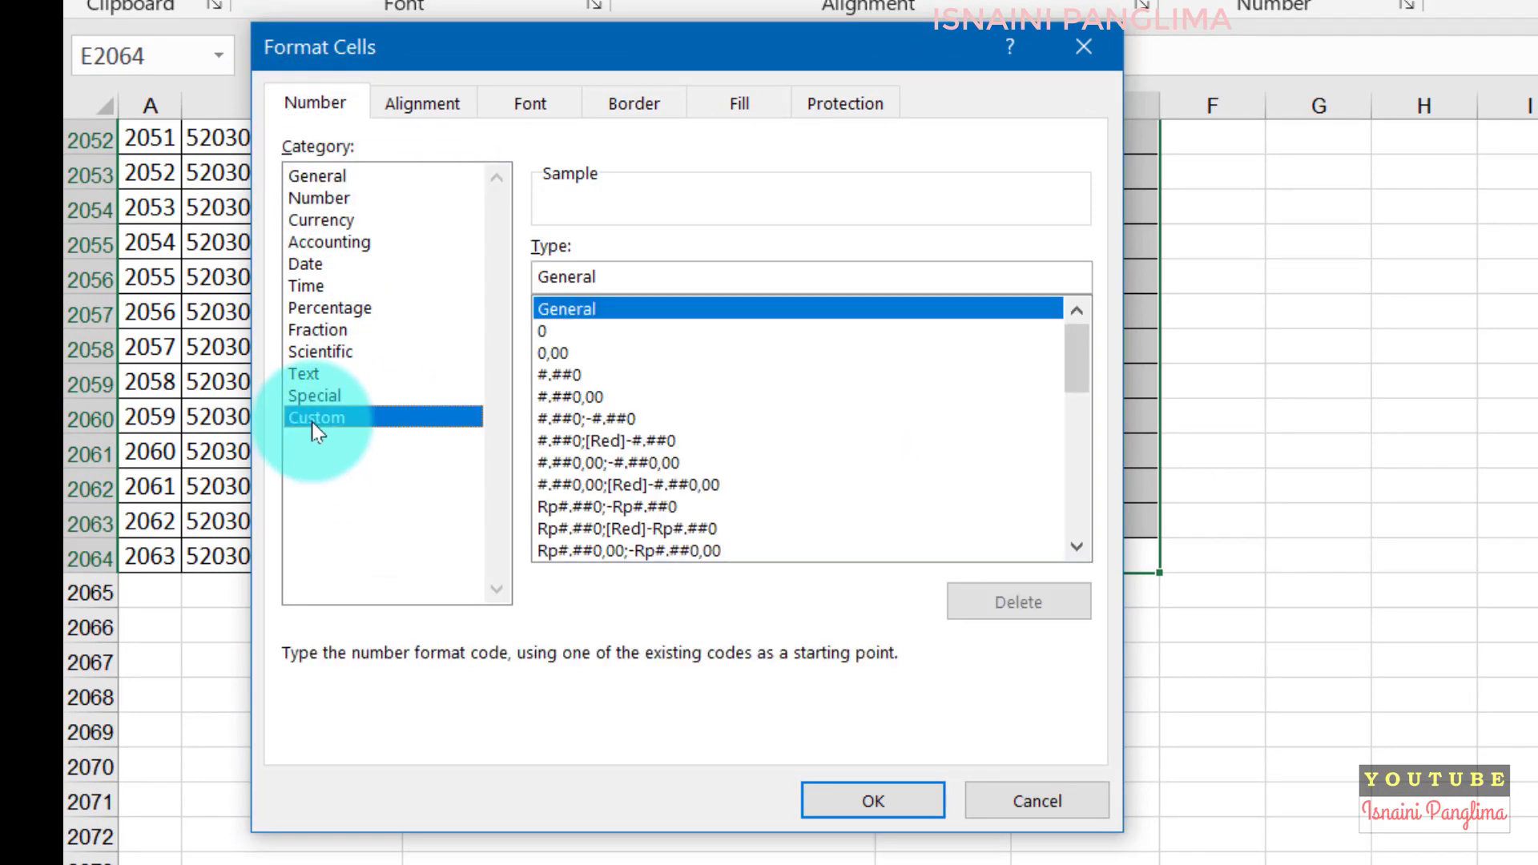
double_click(558, 277)
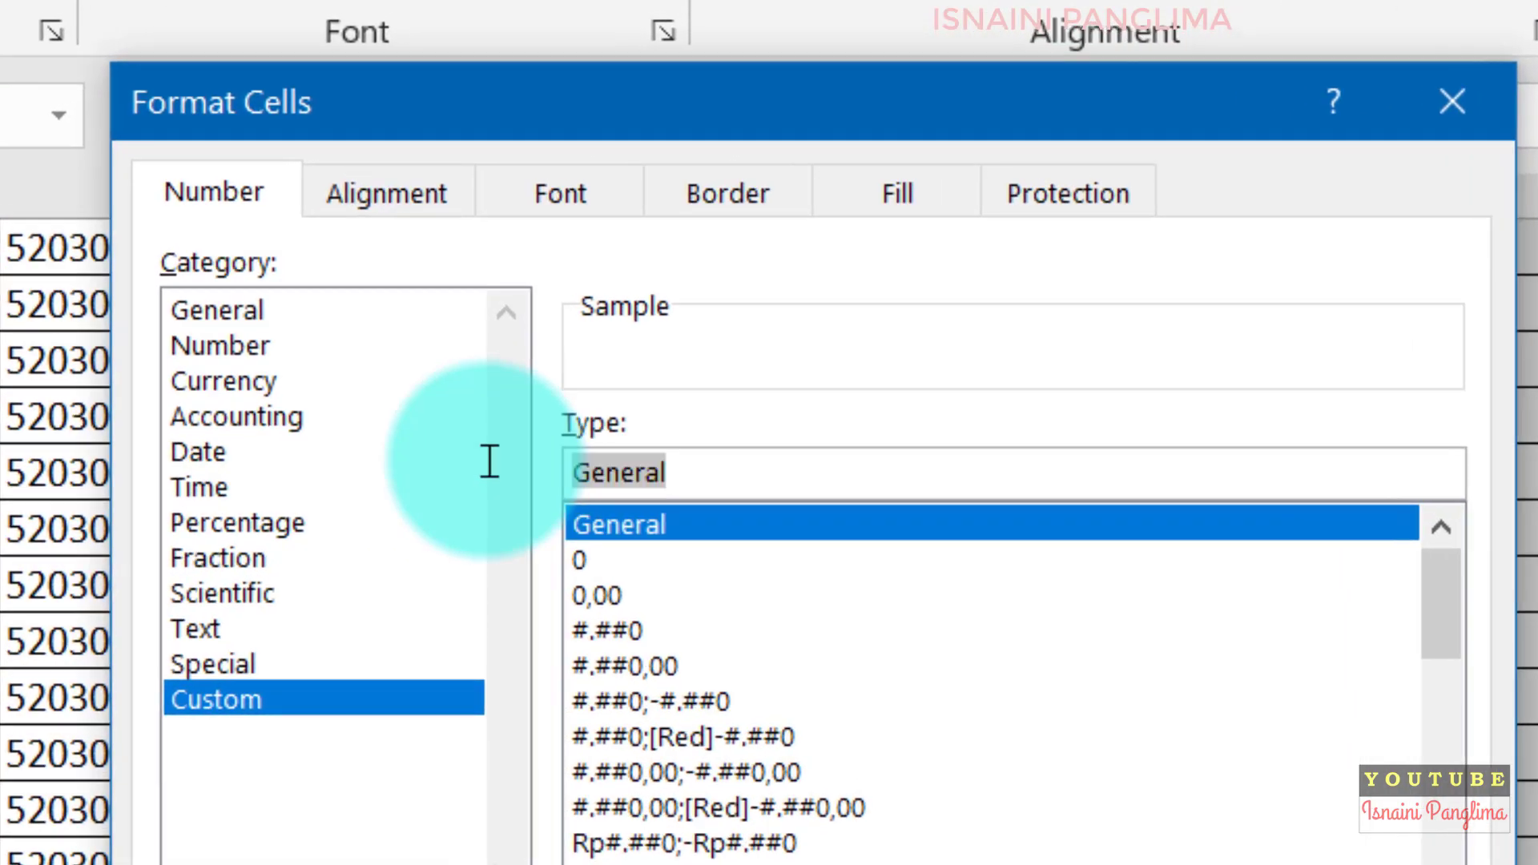
key(BackSpace)
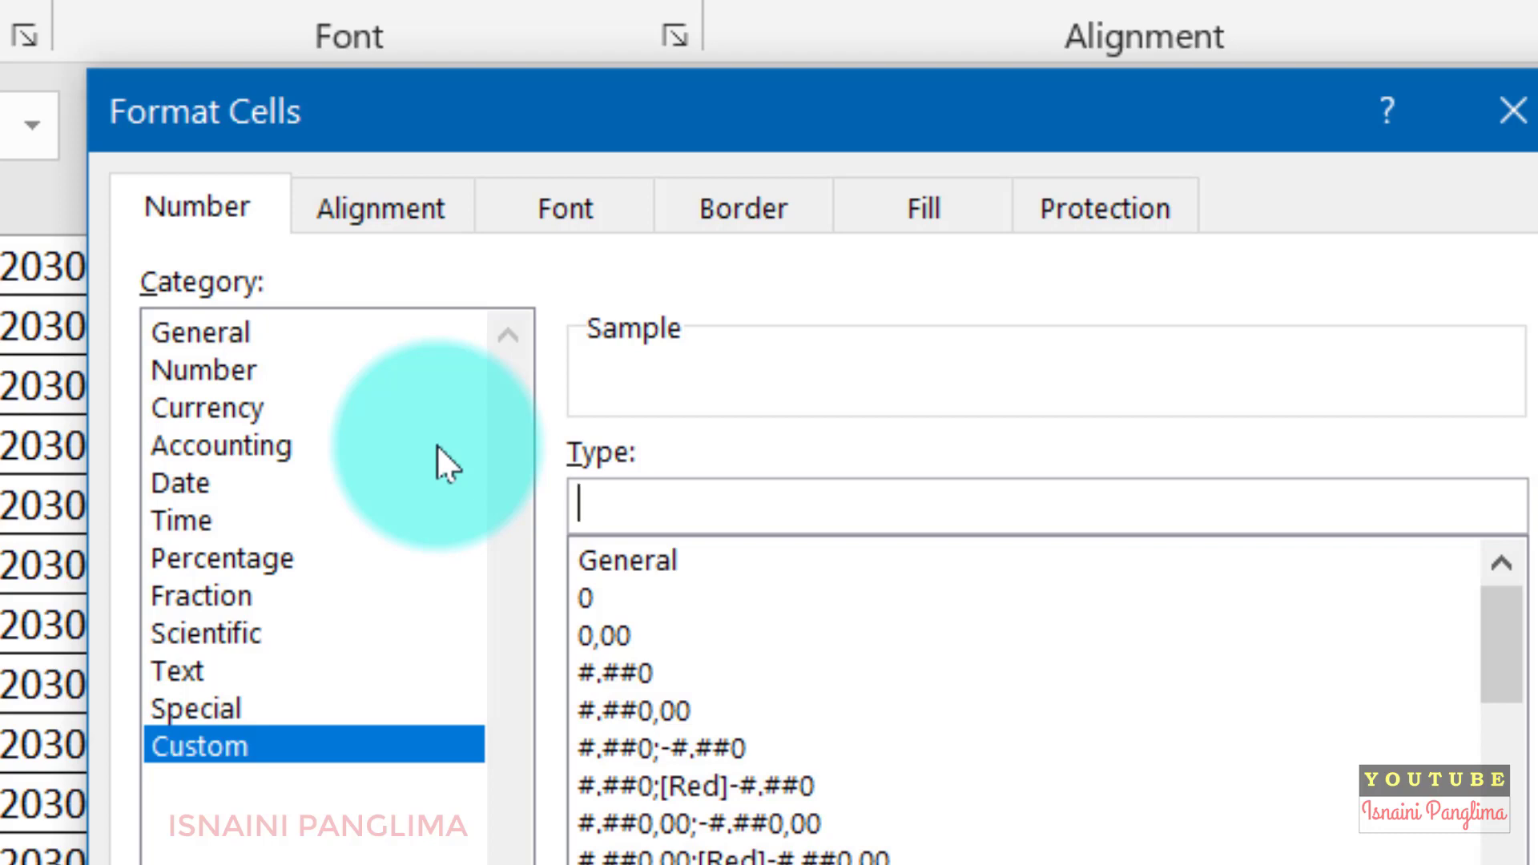
text([)
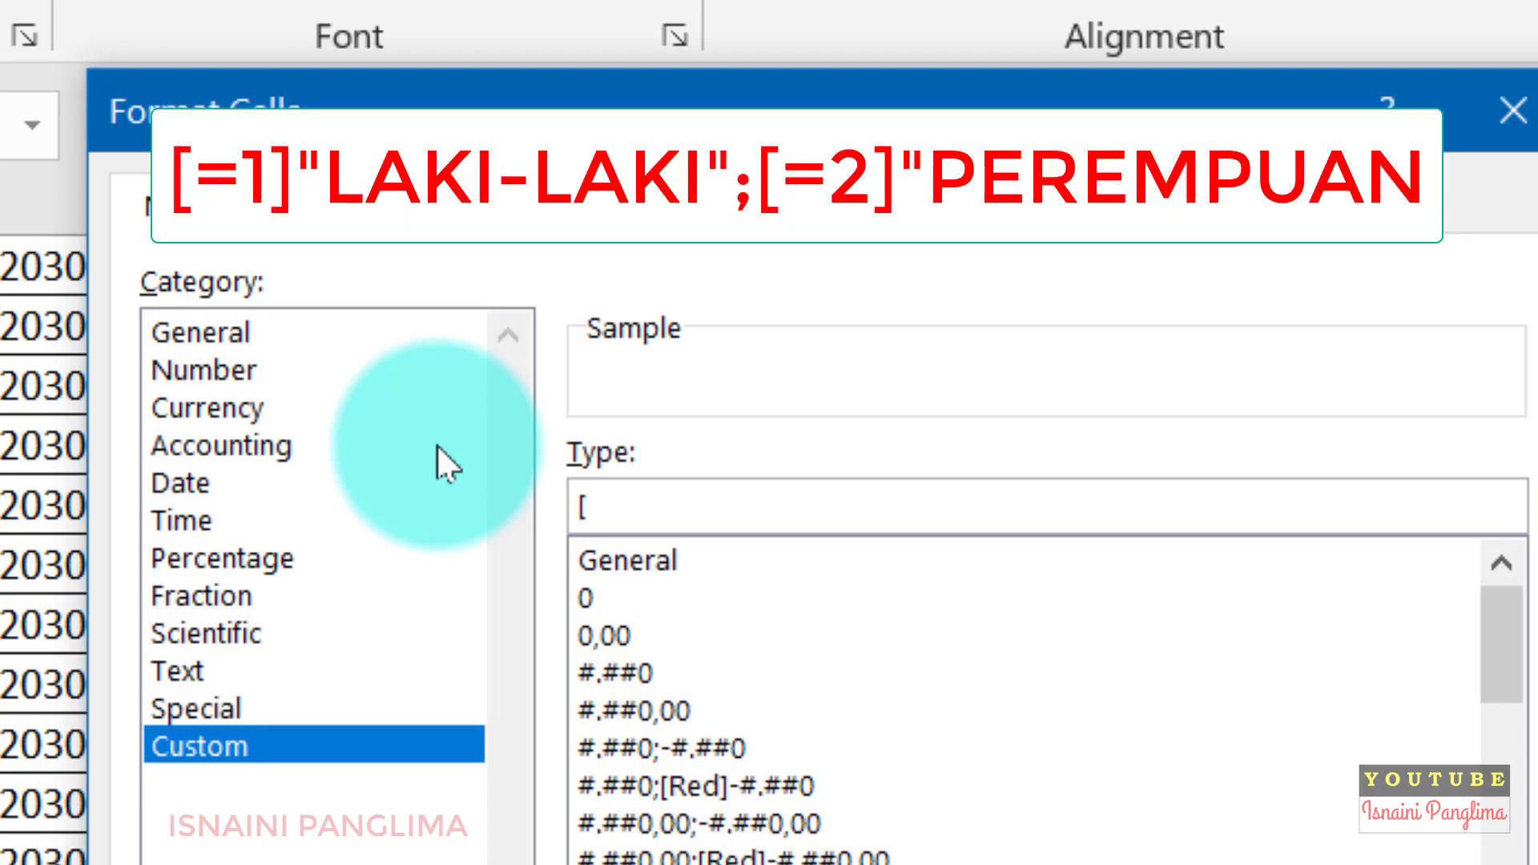
text(=1)
text(])
text(")
text(LAKI-L)
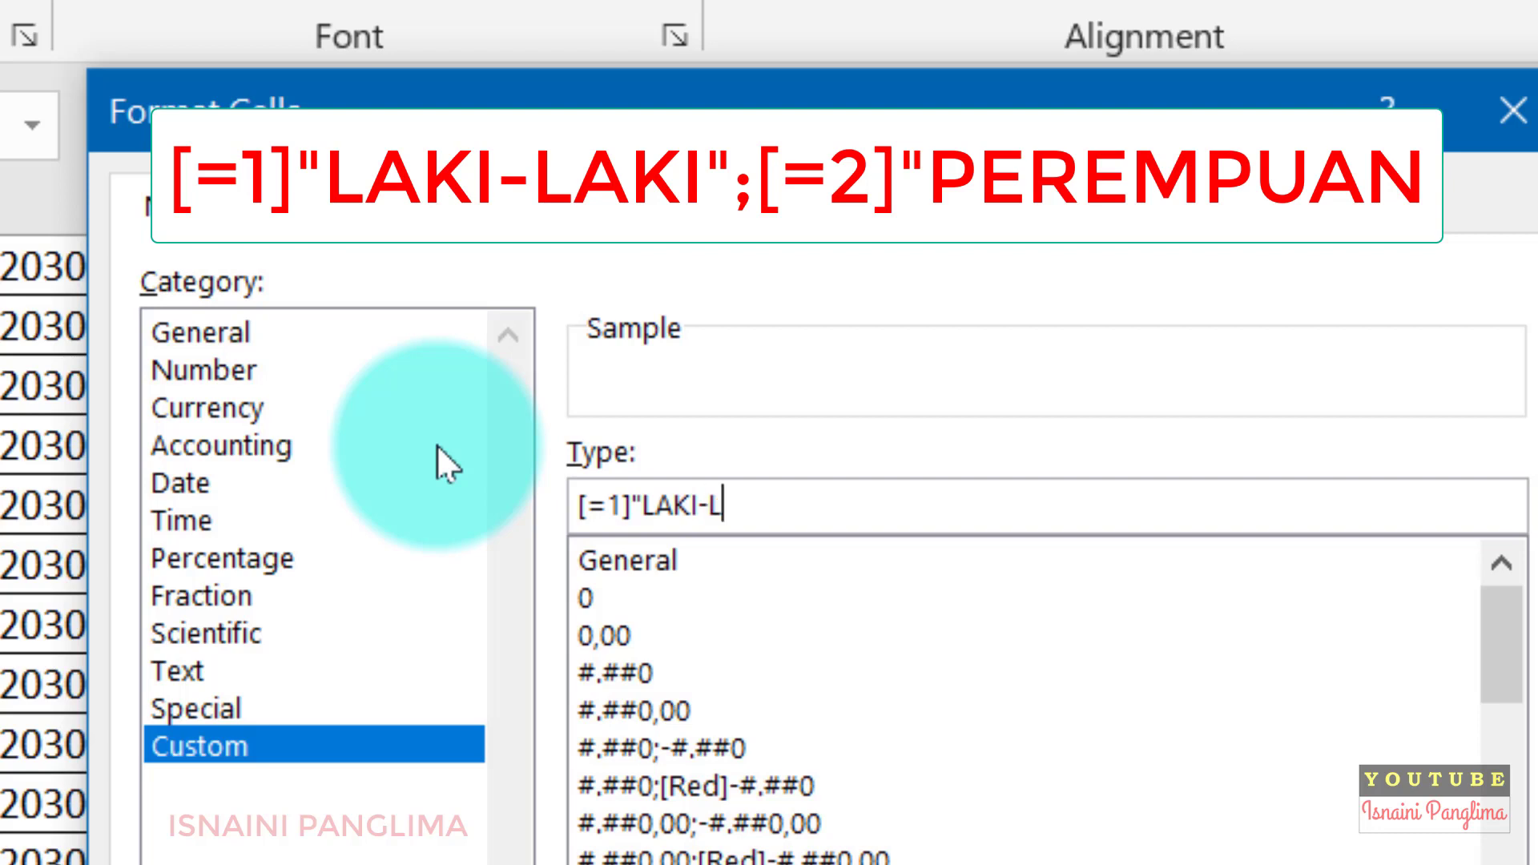
text(AKI")
text(;)
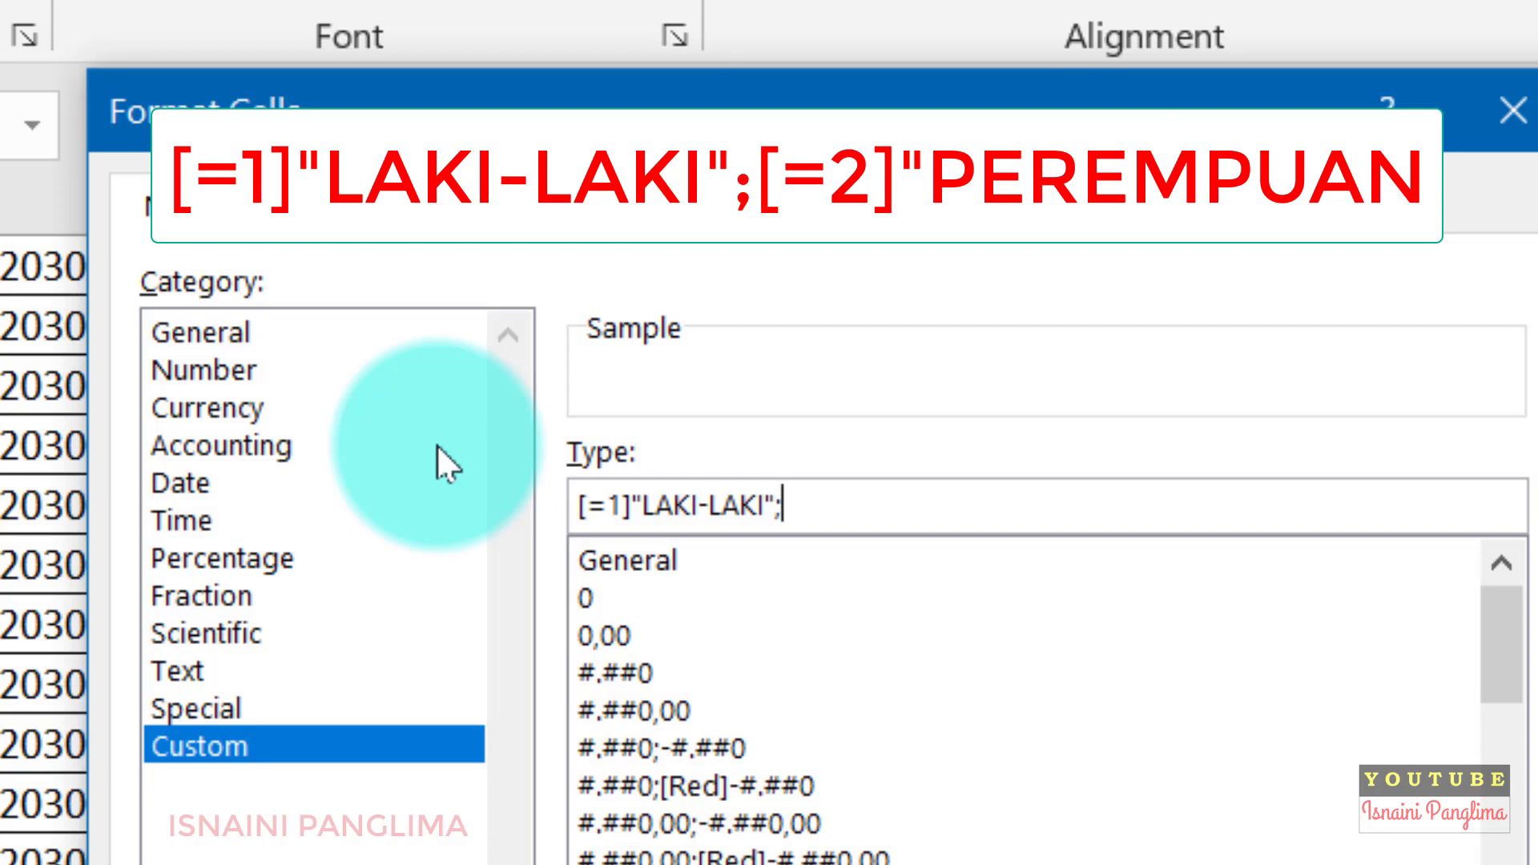
text([)
text(=2)
text(])
text(")
text(PEREMPUAN)
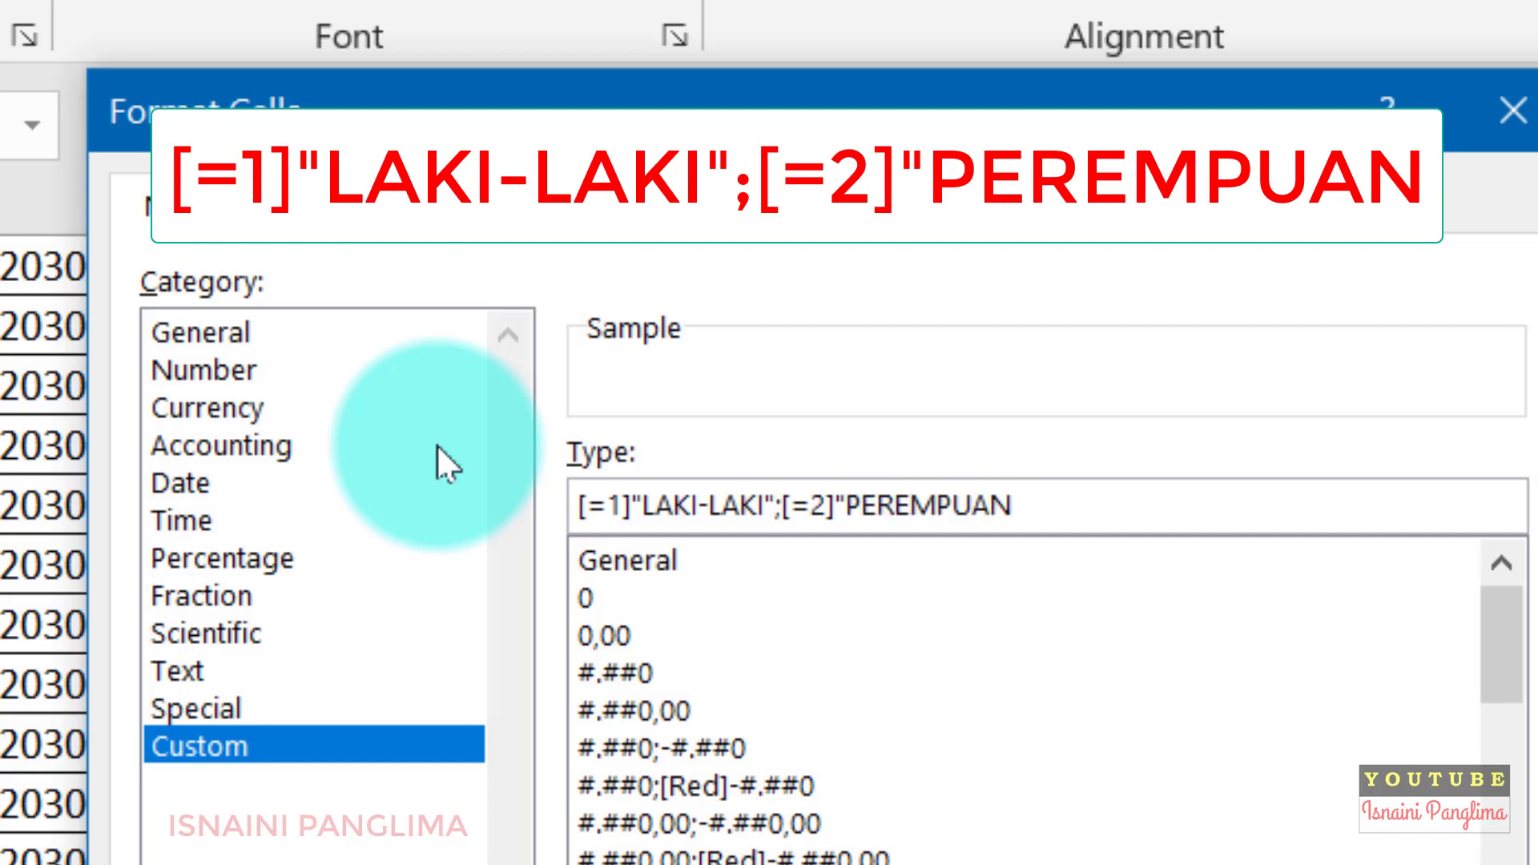
text(")
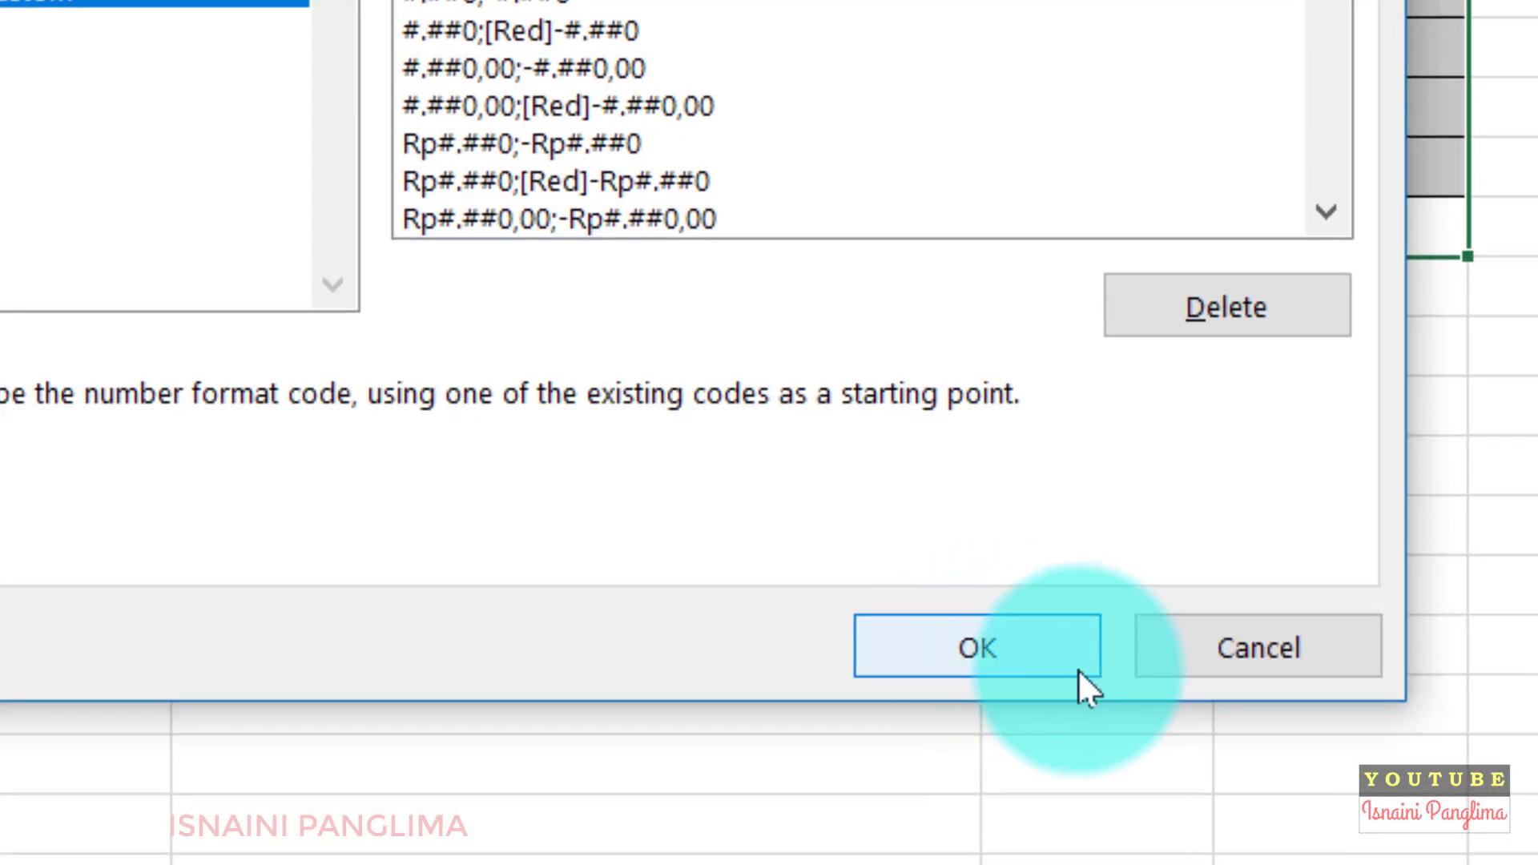
click(1078, 669)
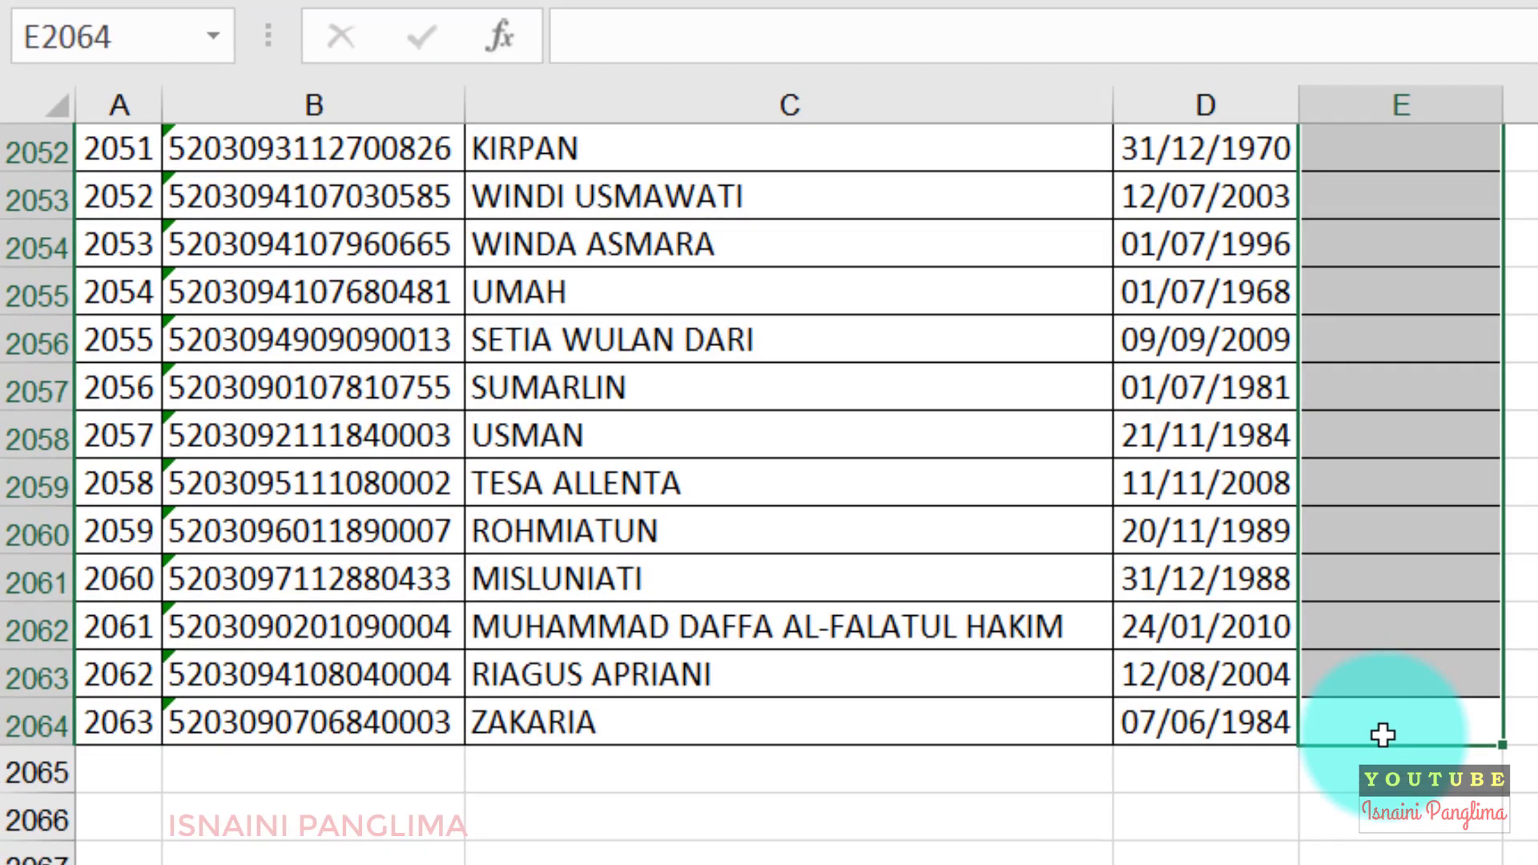
Enter codes 1,1,1,1,2,2,2,2,1,1 in E2:E11 so they display as LAKI-LAKI or PEREMPUAN.
key(ctrl+Up)
key(Down)
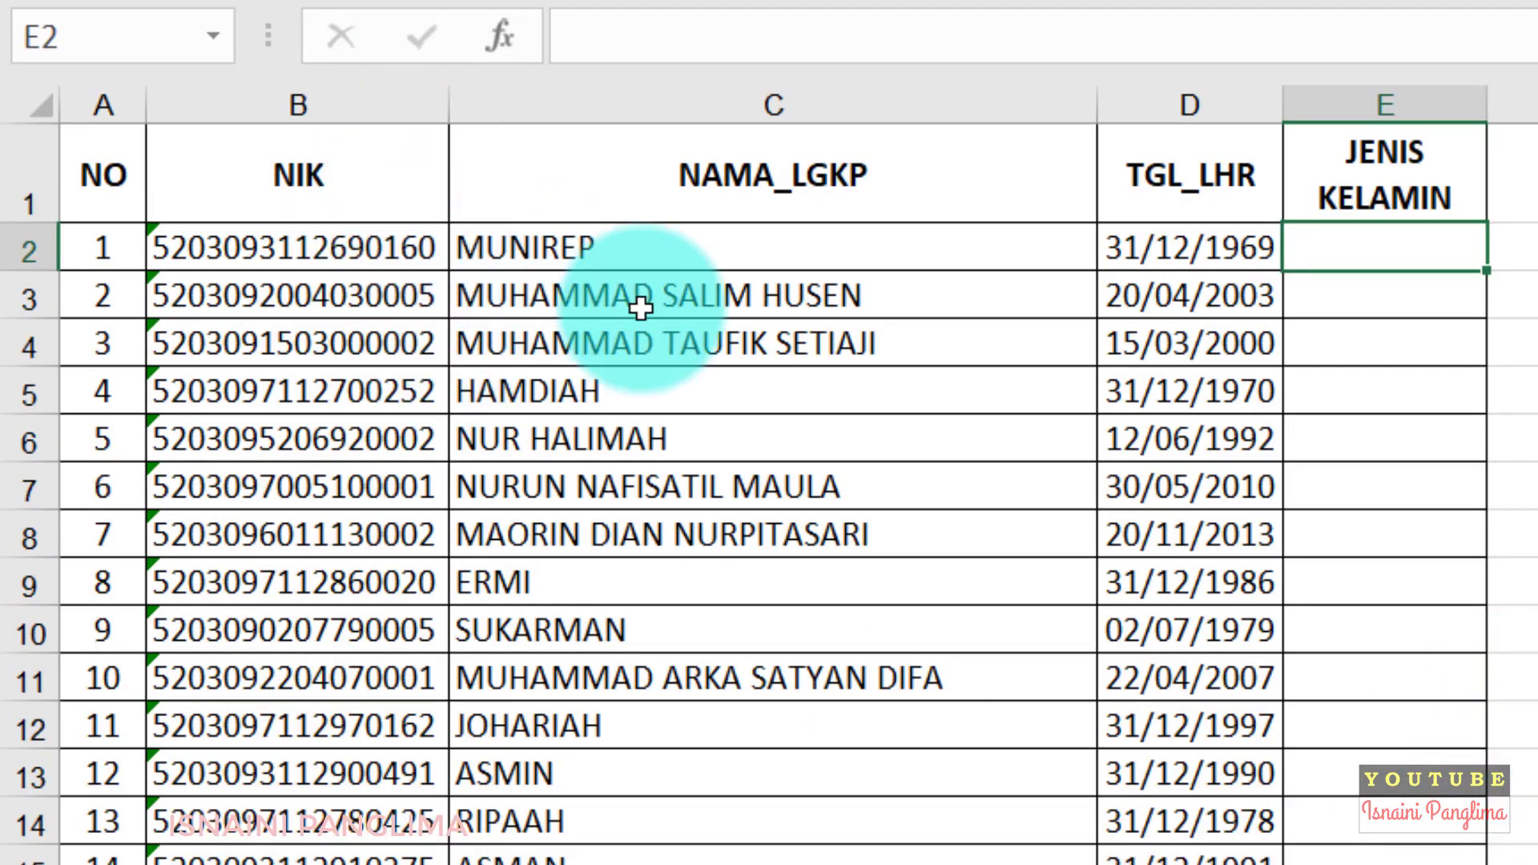
text(1)
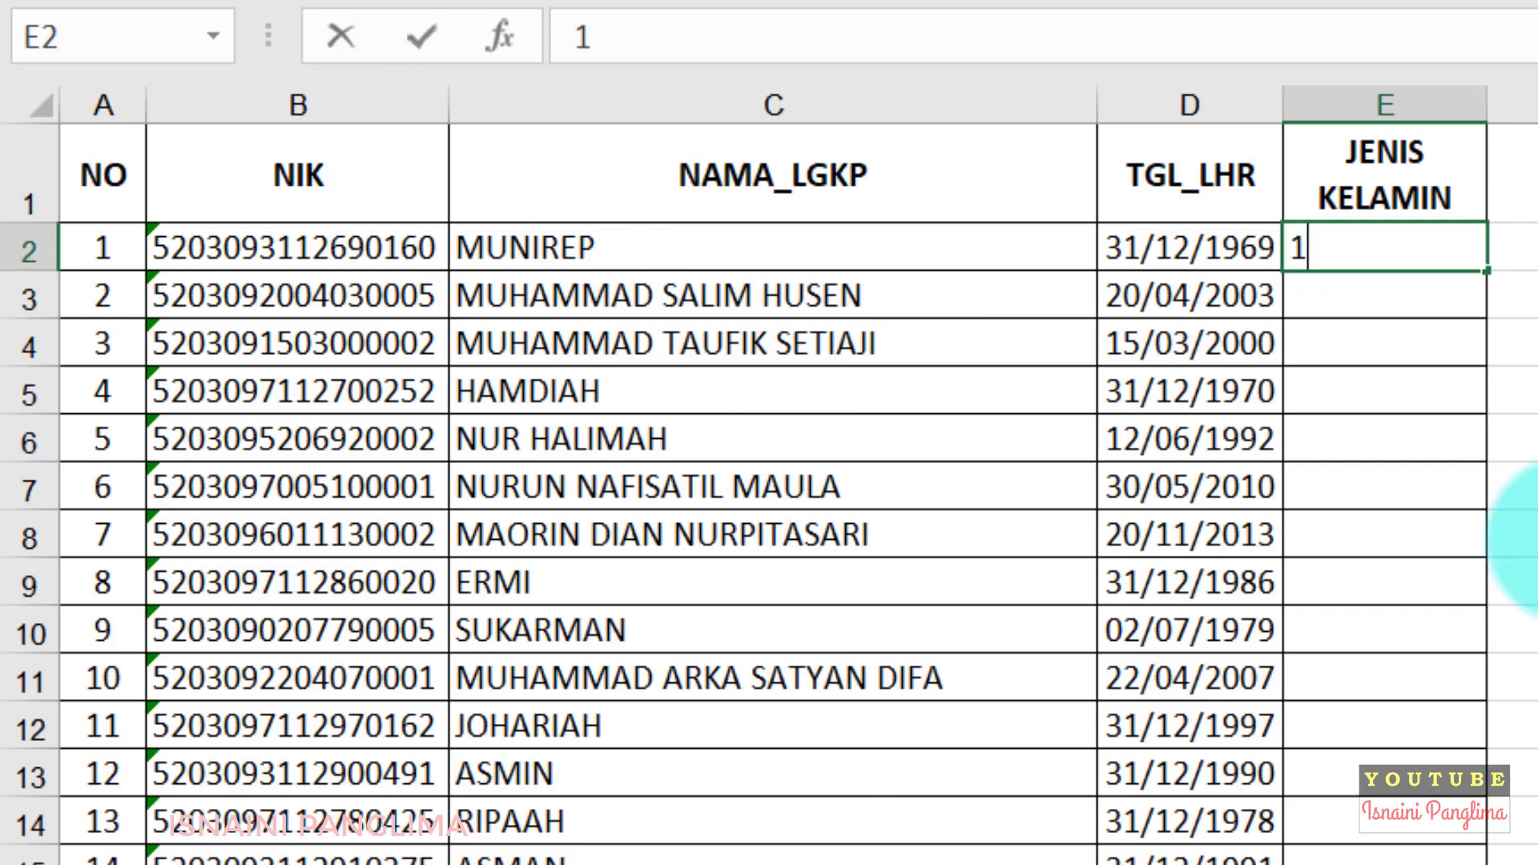
click(1438, 379)
click(1388, 285)
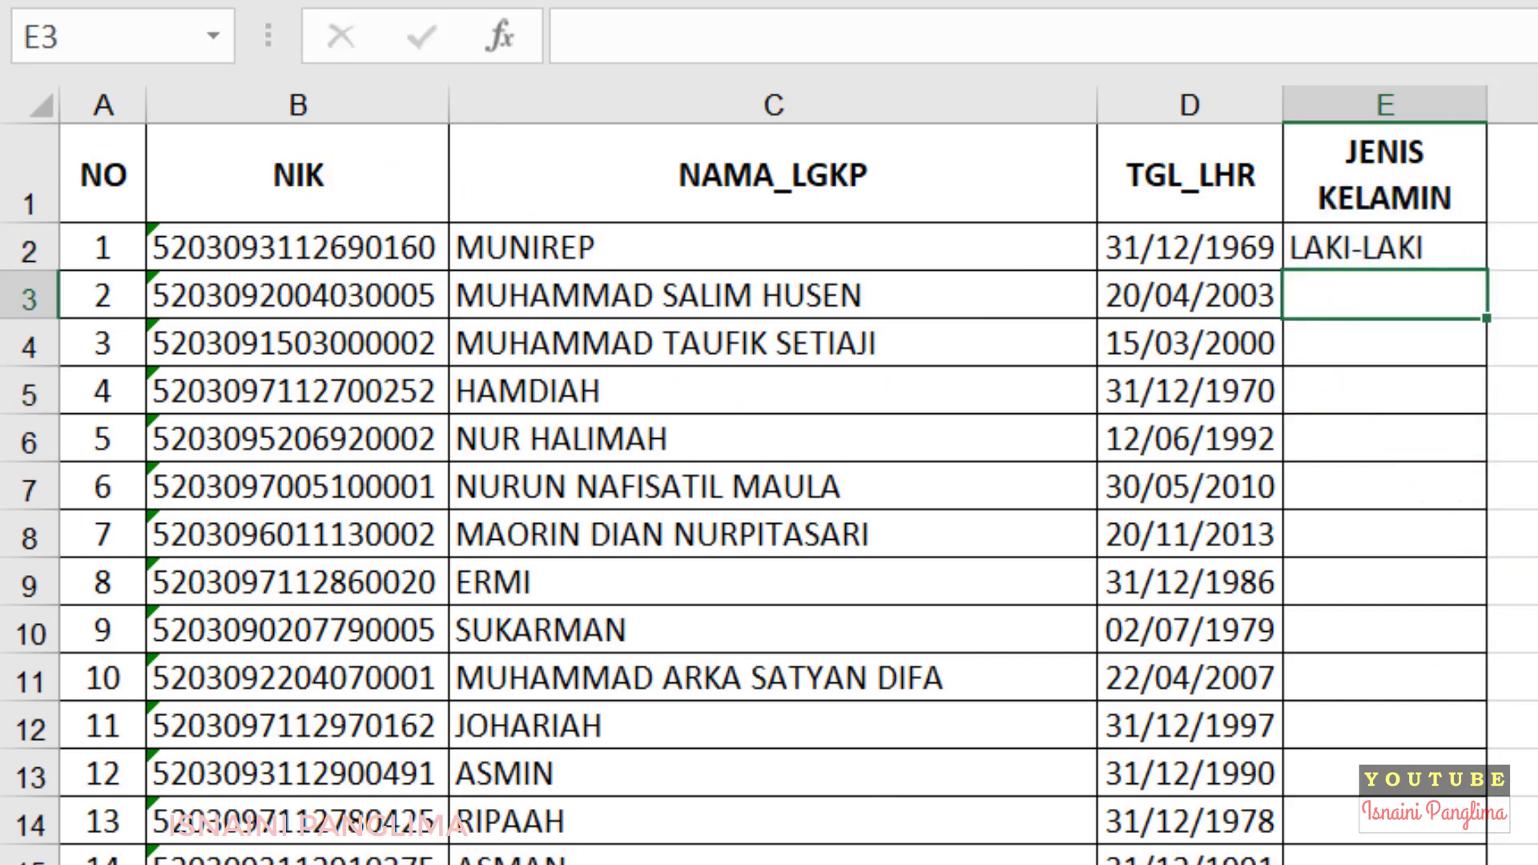
text(1)
key(Return)
text(1)
key(Return)
text(1)
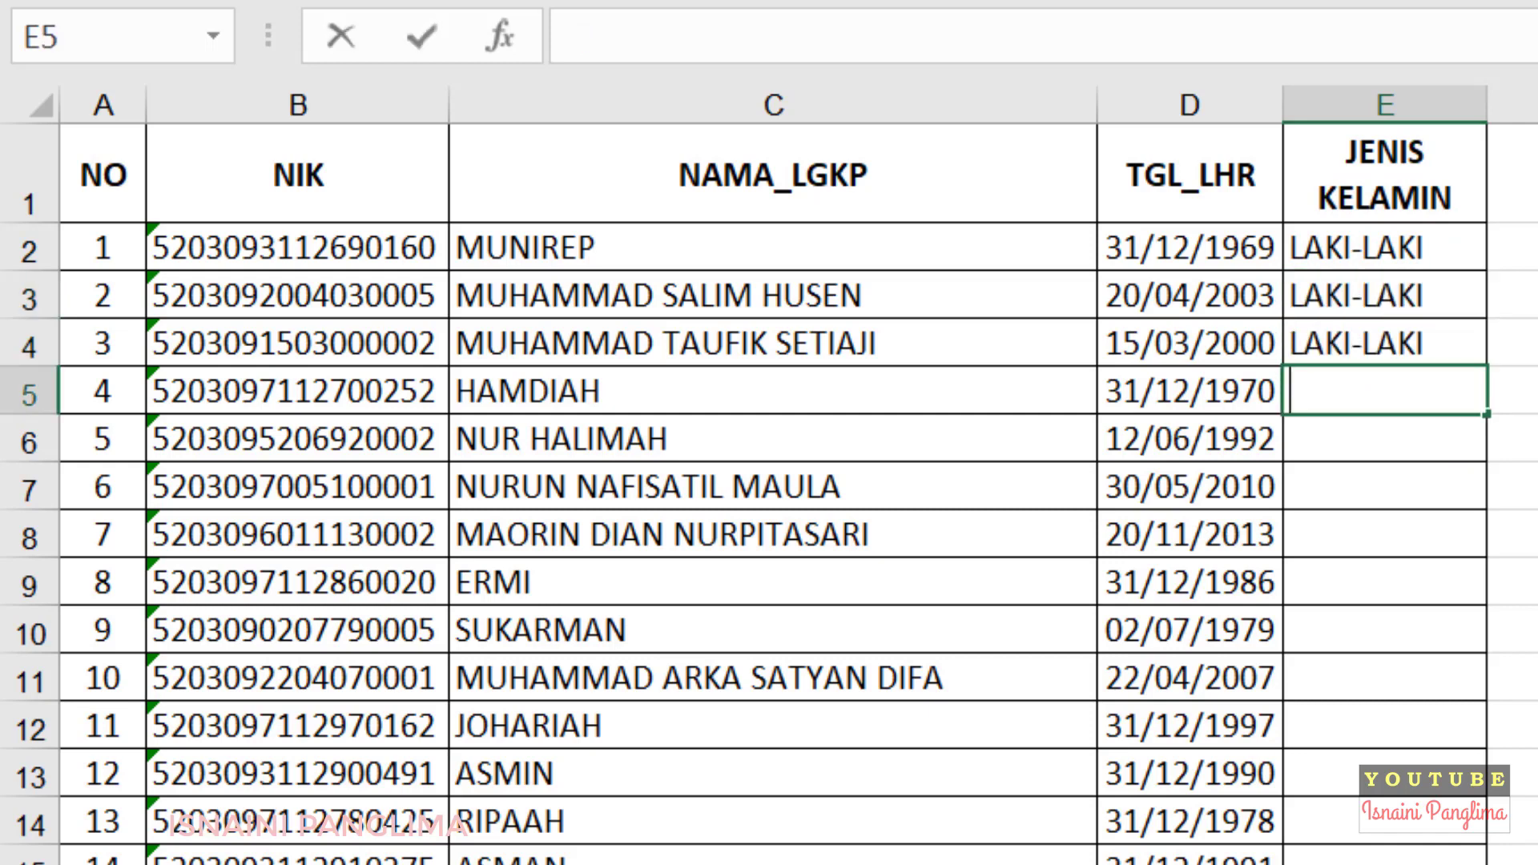
key(Return)
text(2)
key(Return)
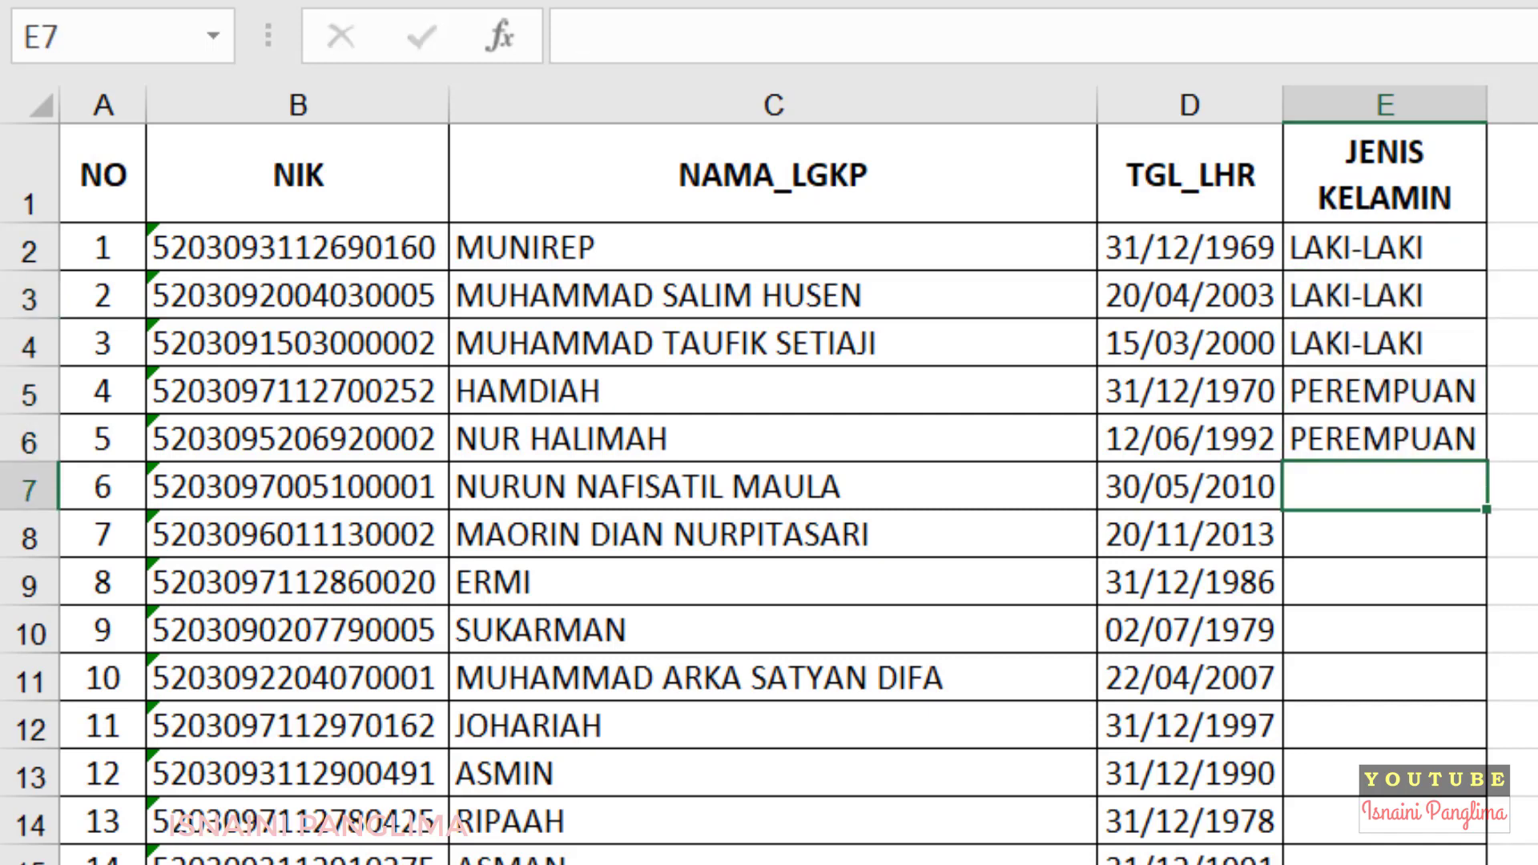
text(2)
key(Return)
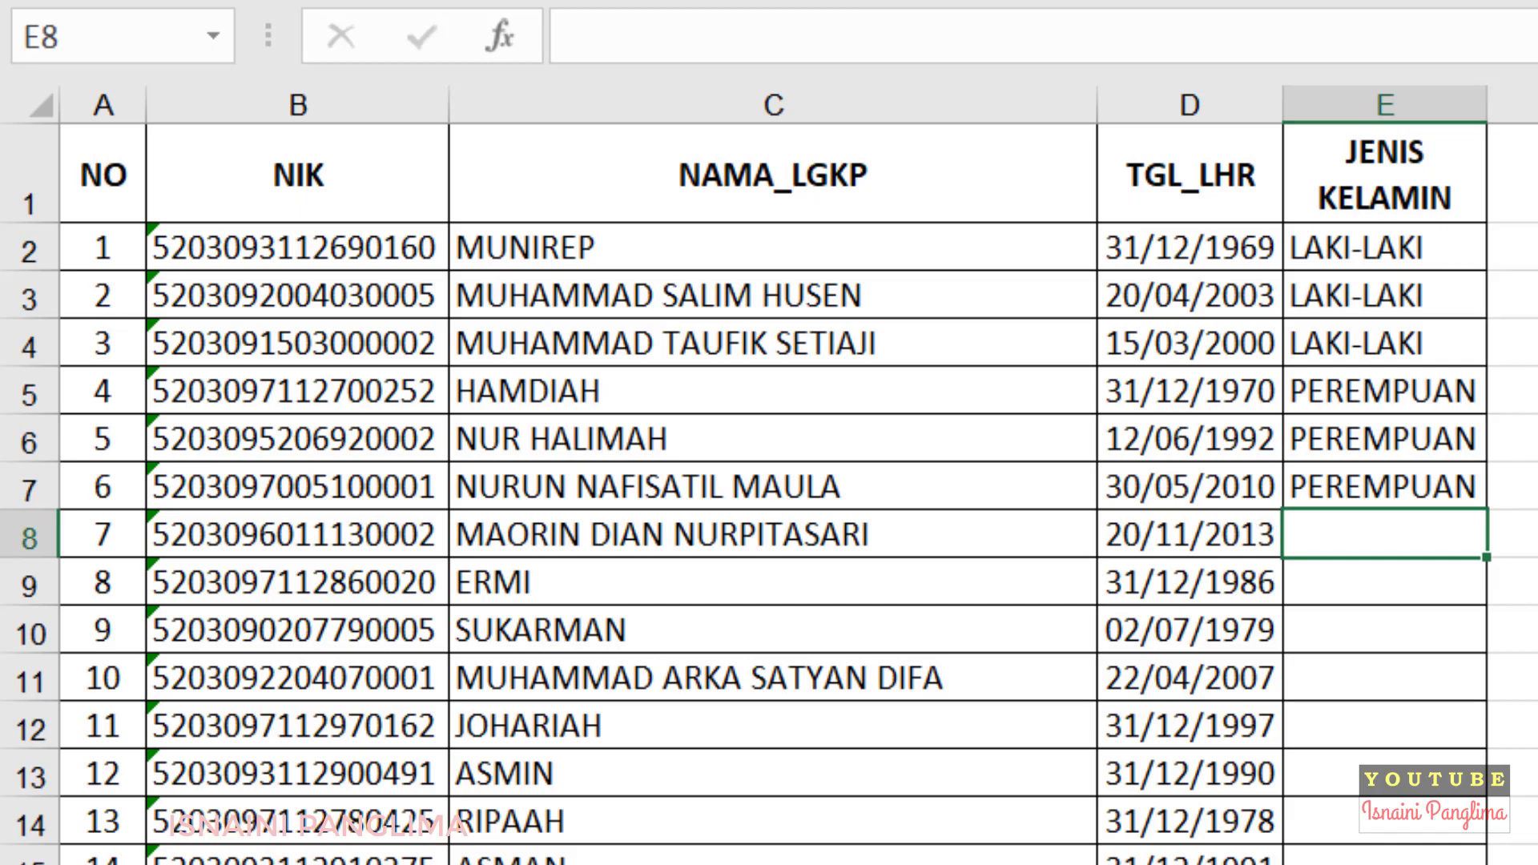
text(2)
key(Return)
text(2)
key(Return)
text(1)
key(Return)
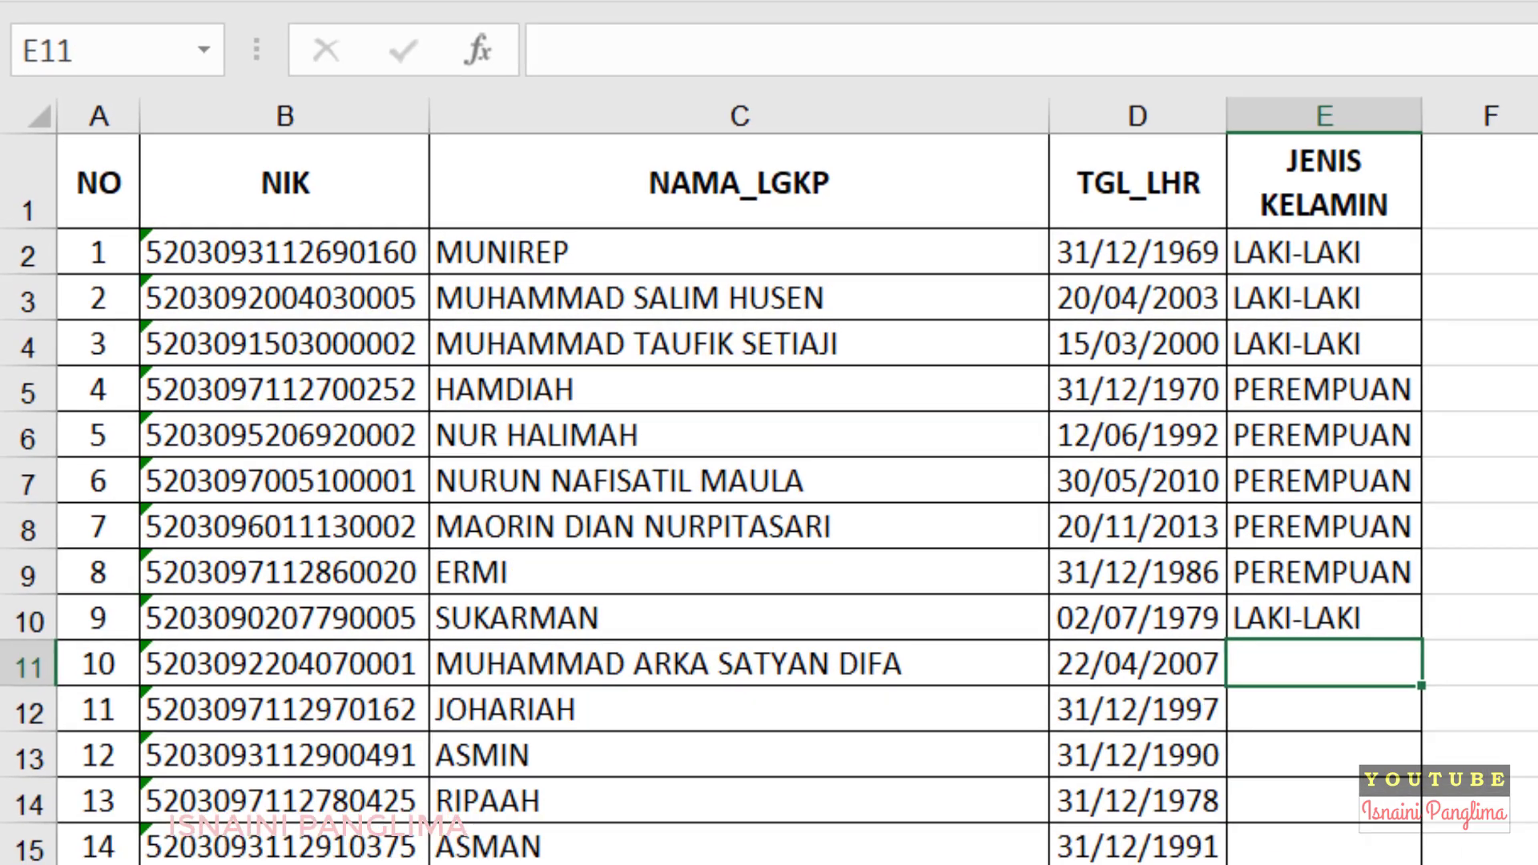
text(1)
key(Return)
Enter codes 2,1,2,1,1,2,2,2,1 in E12:E20, then begin typing 1 2 1 2 1 in E21.
text(2)
key(Return)
text(1)
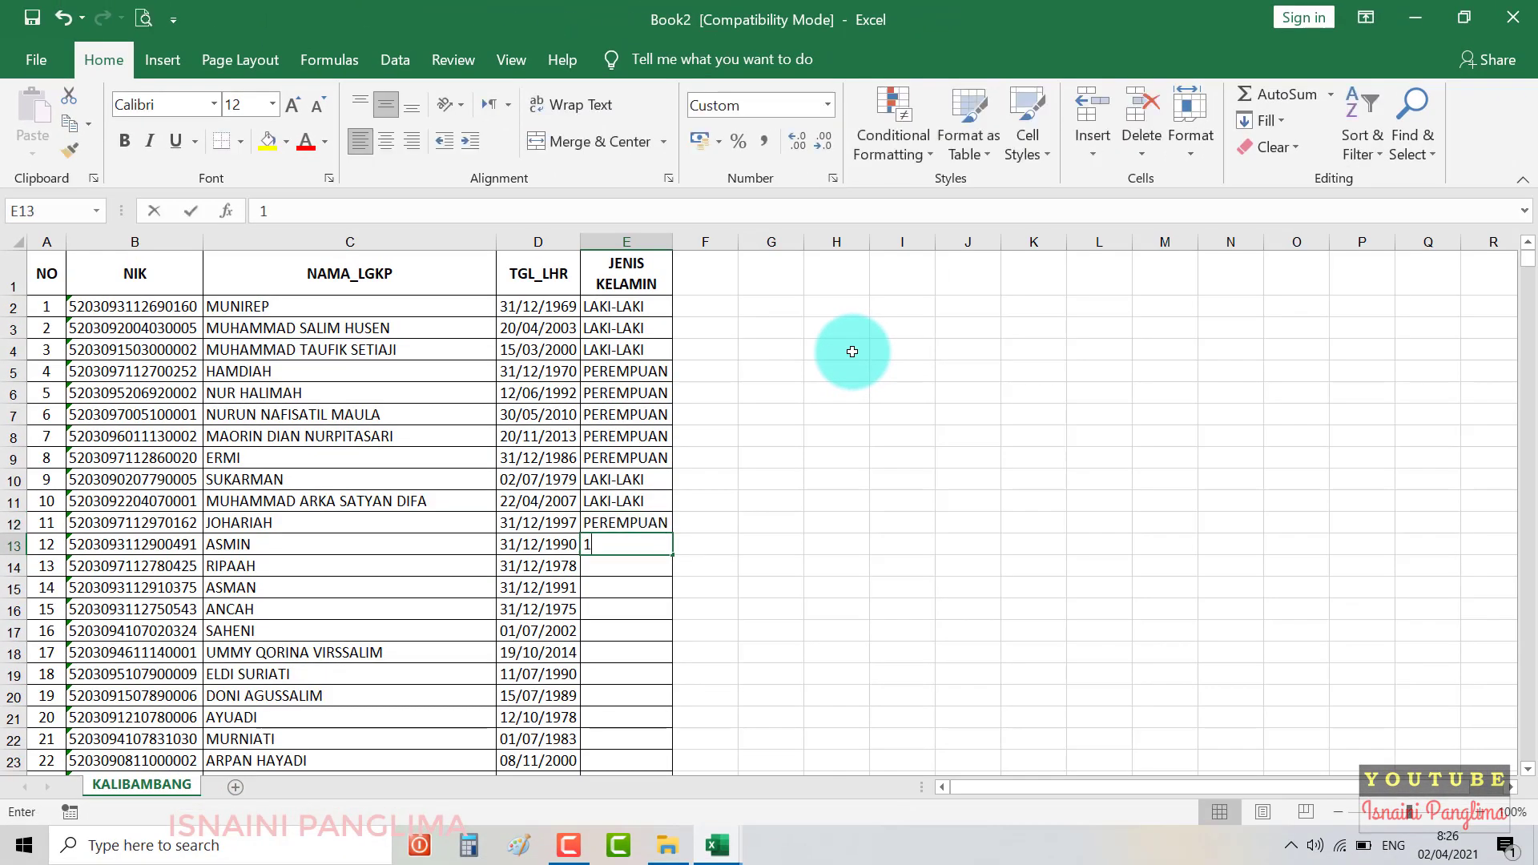
key(Return)
text(2)
key(Return)
text(1)
key(Return)
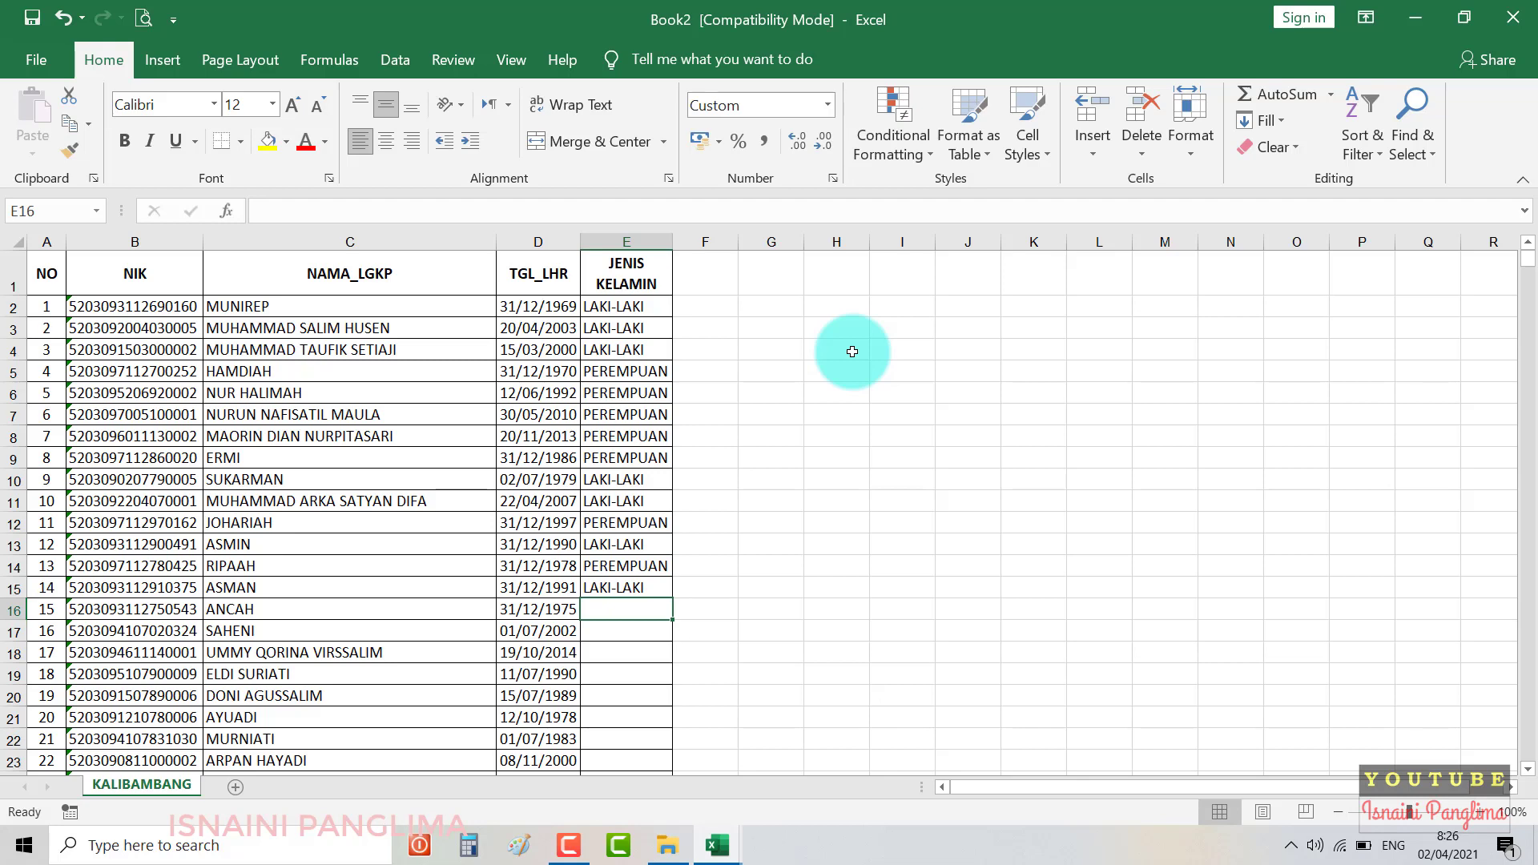
key(Up)
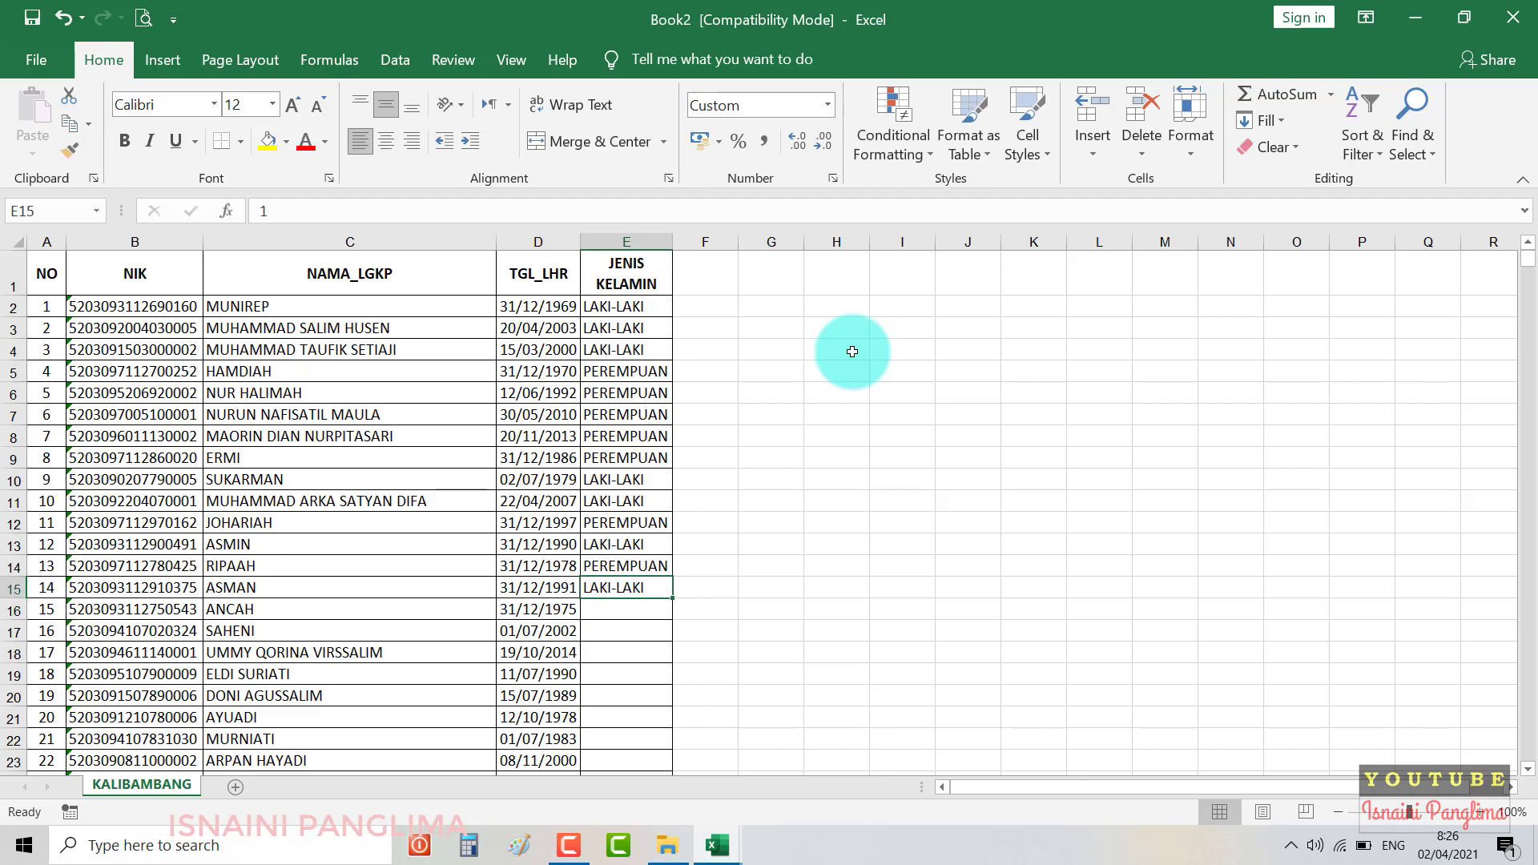
key(Down)
text(1)
key(Return)
text(2)
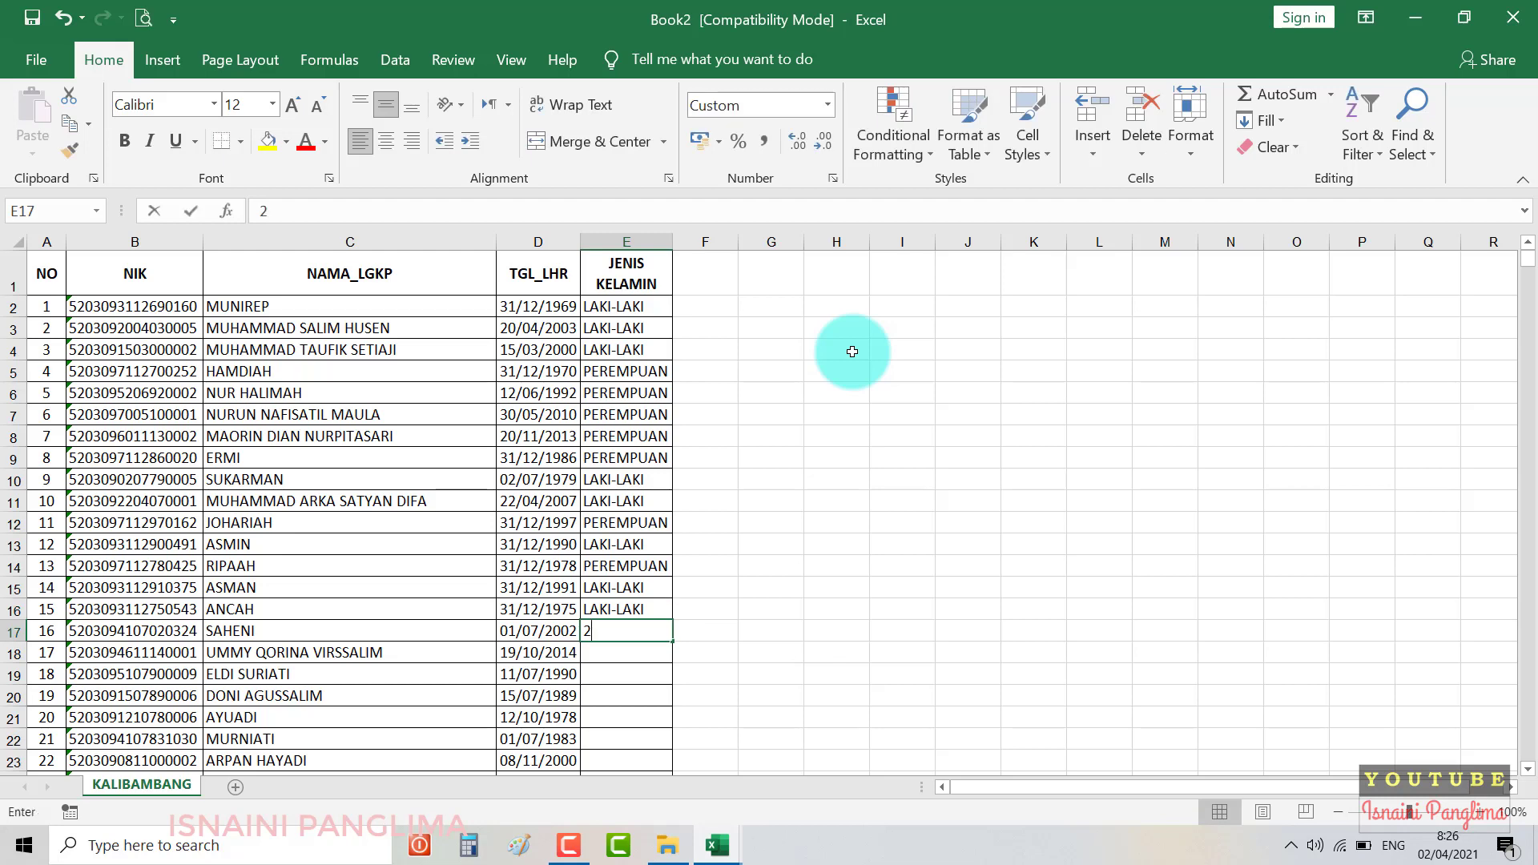
key(Return)
text(2)
key(Return)
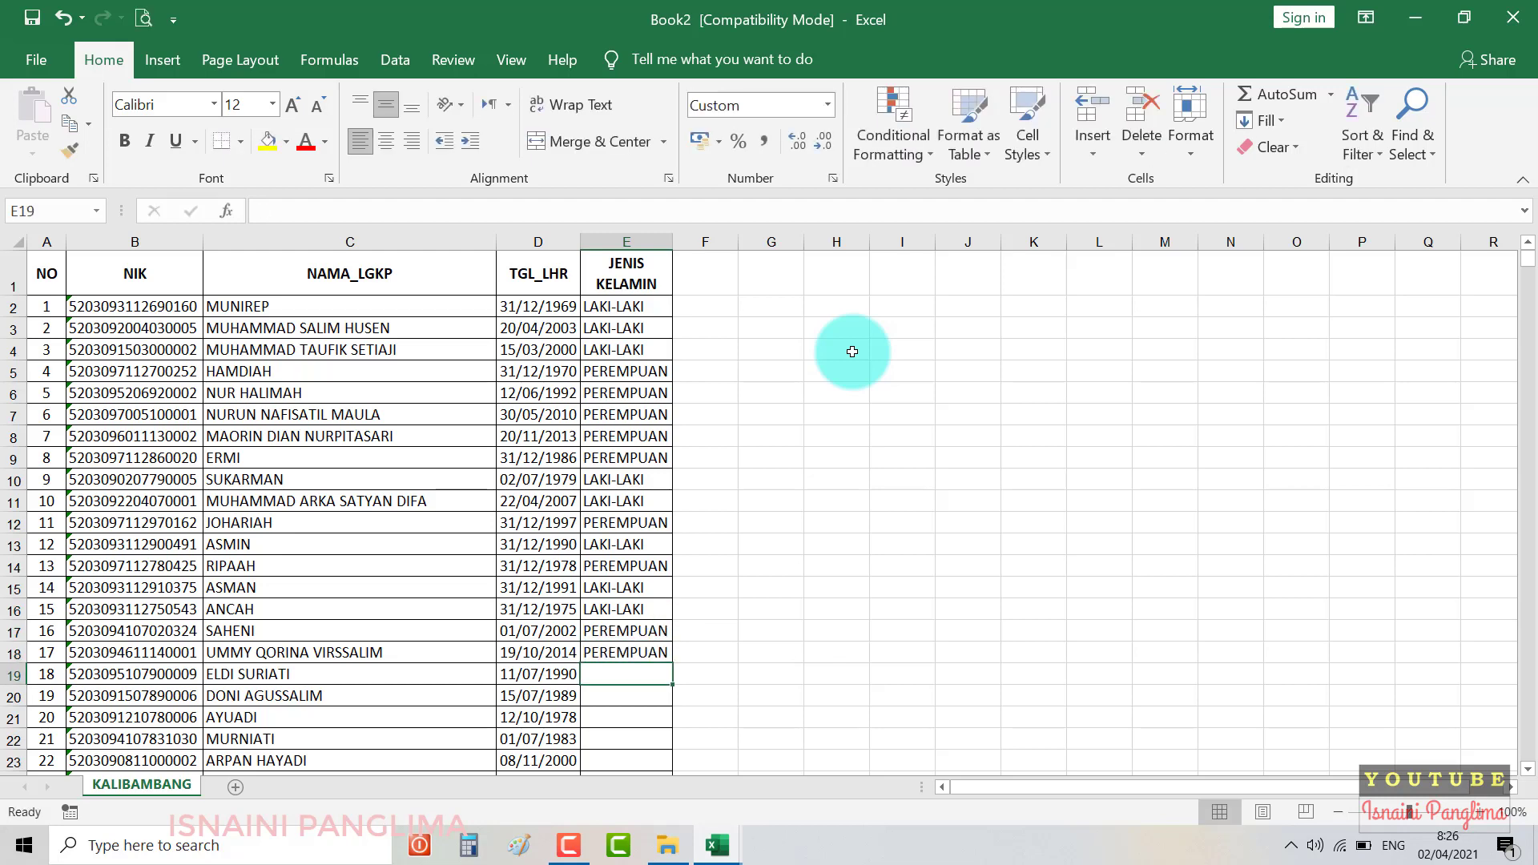
text(2)
key(Return)
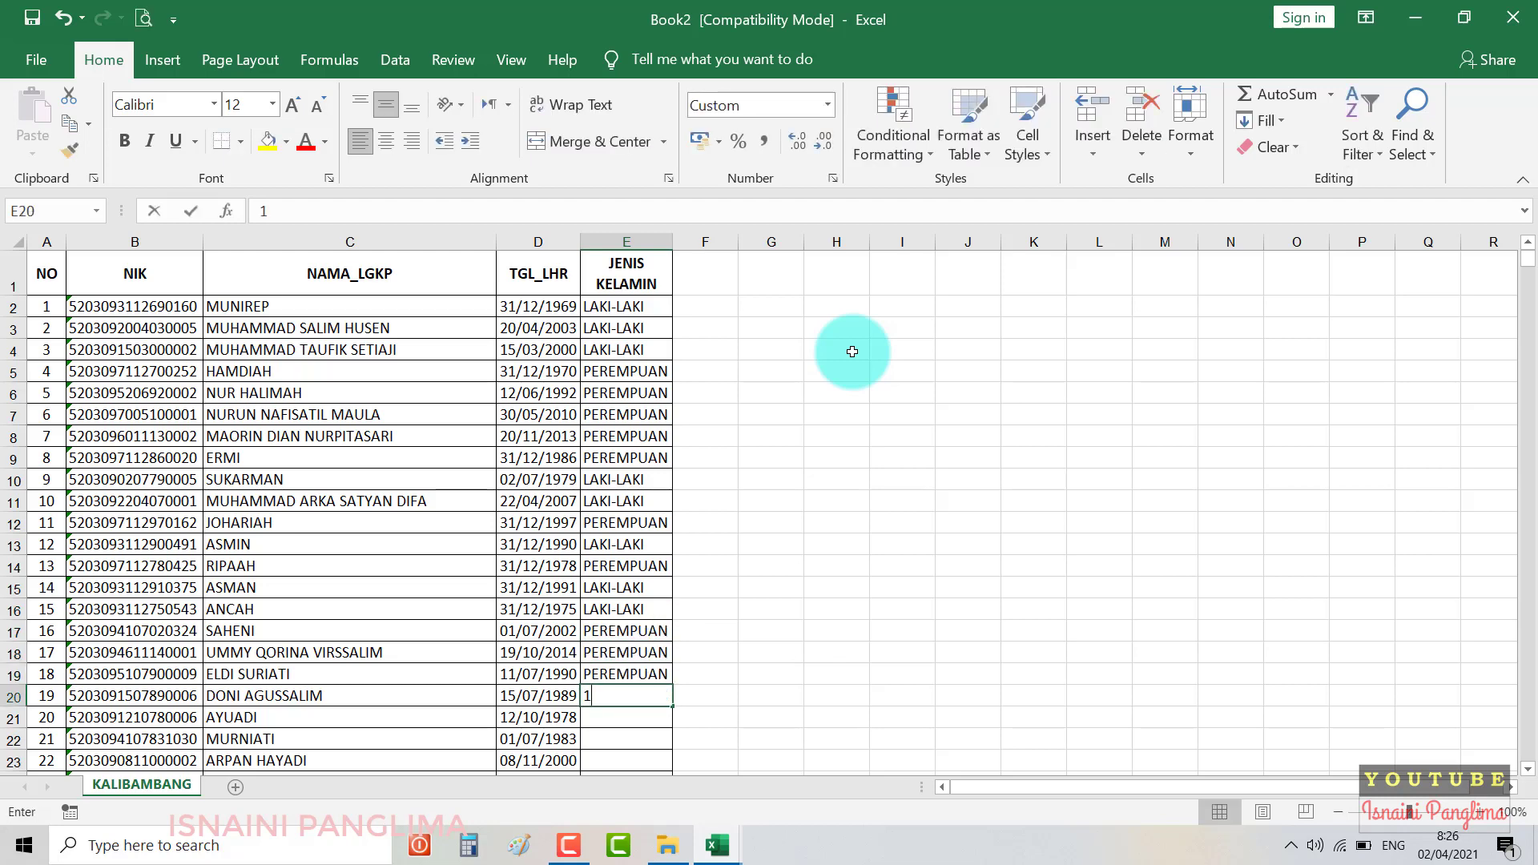
text(1)
key(Return)
text(1 )
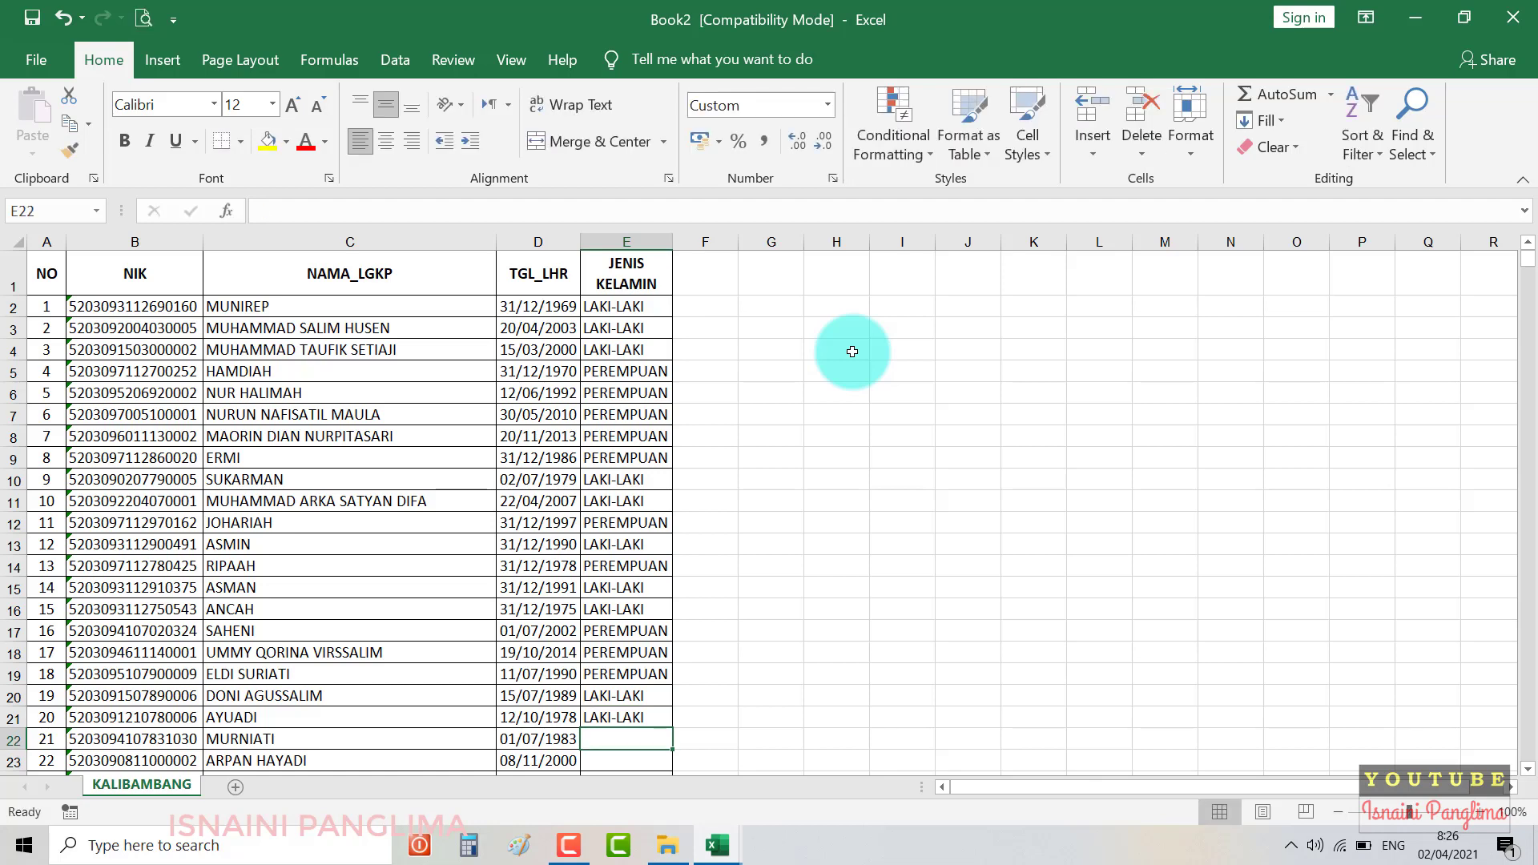
text(2 1 2 1)
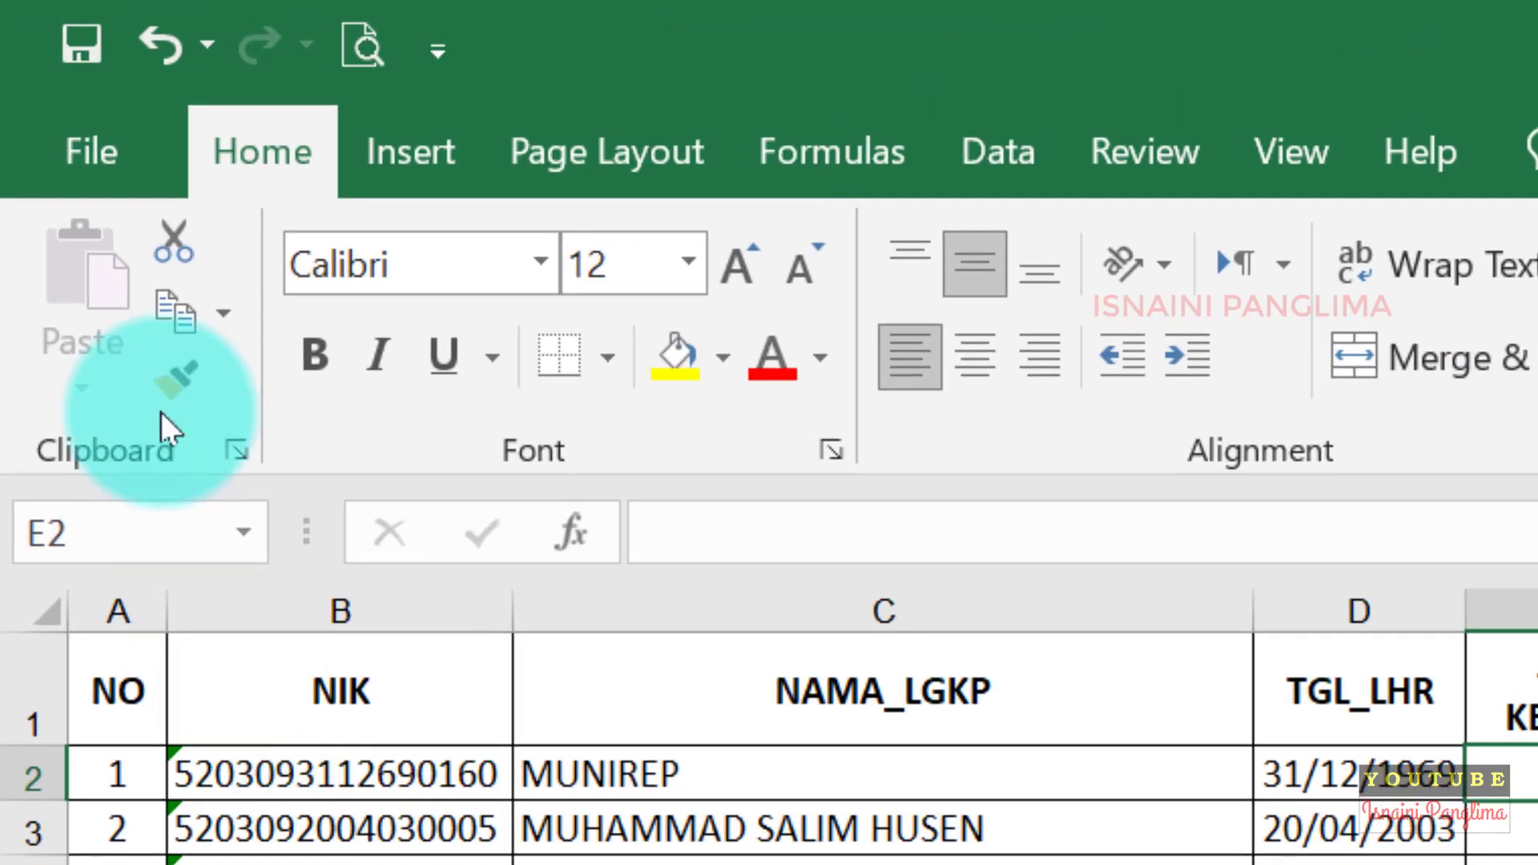
Open AutoCorrect Options through File > Options > Proofing.
click(64, 146)
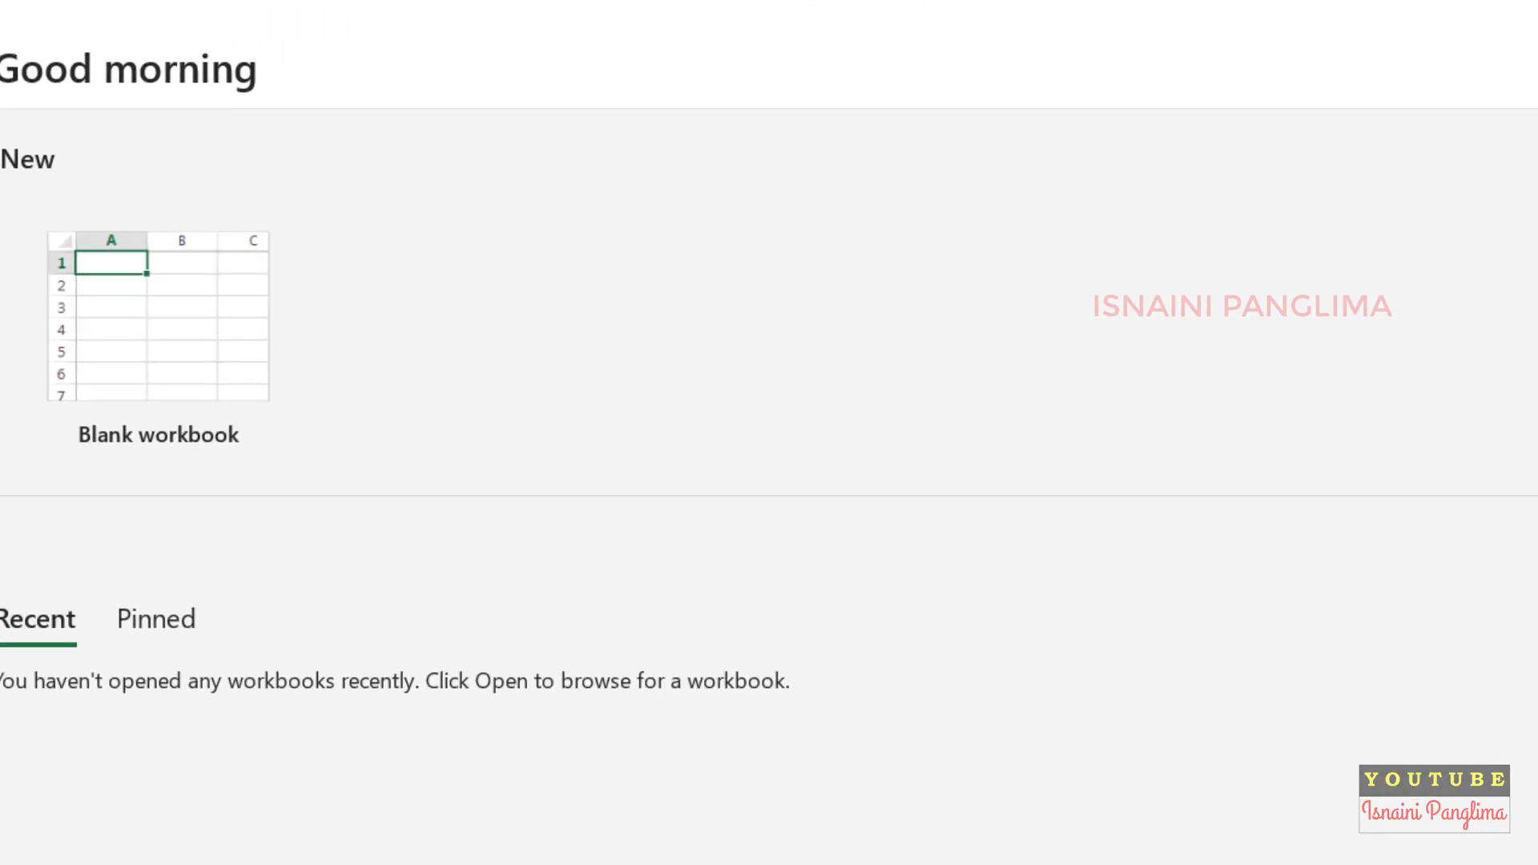
click(132, 857)
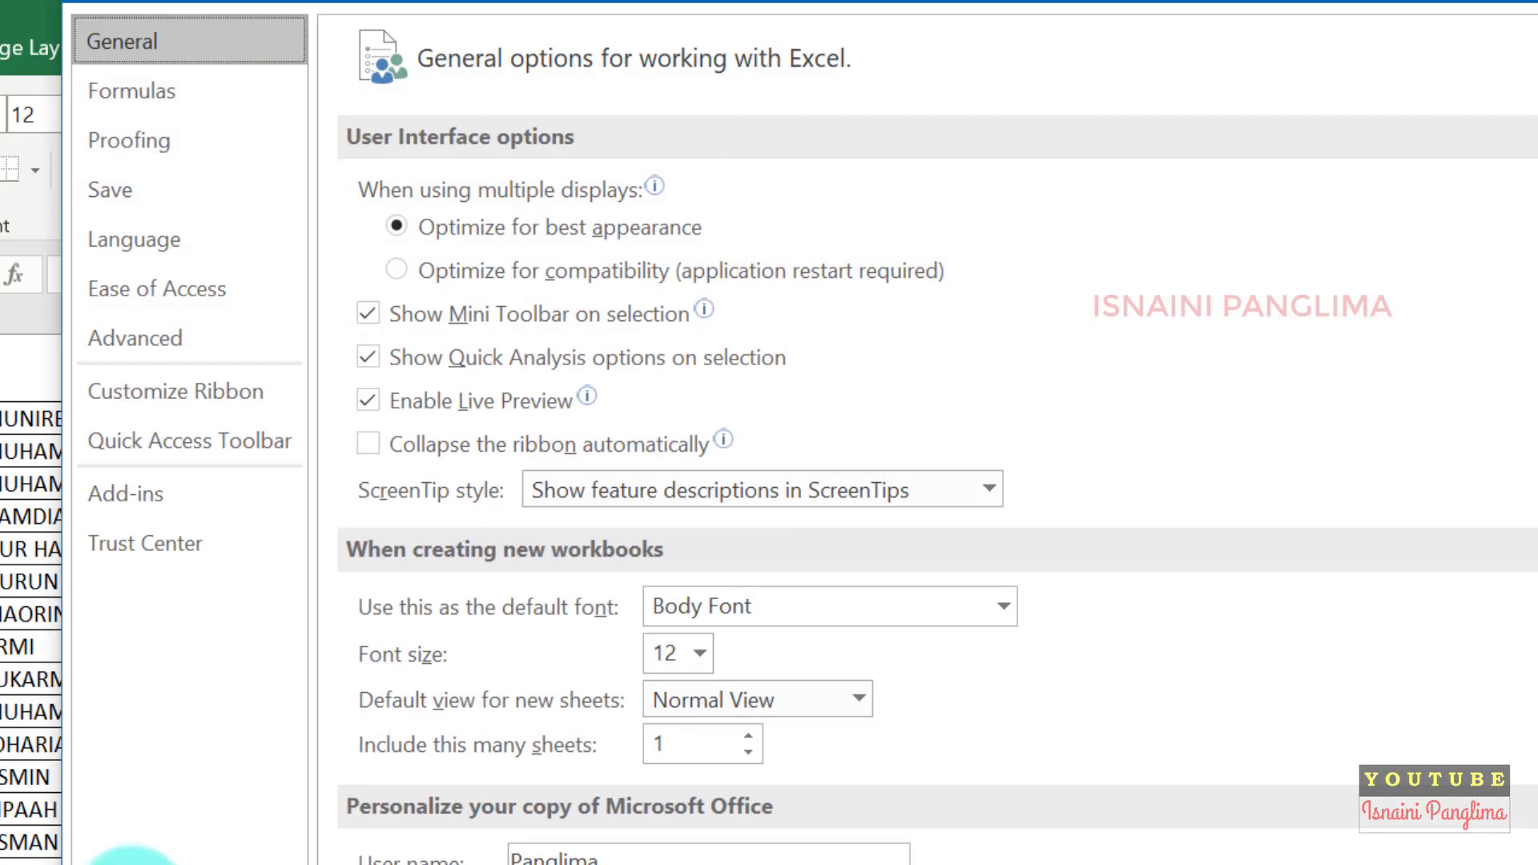
click(170, 143)
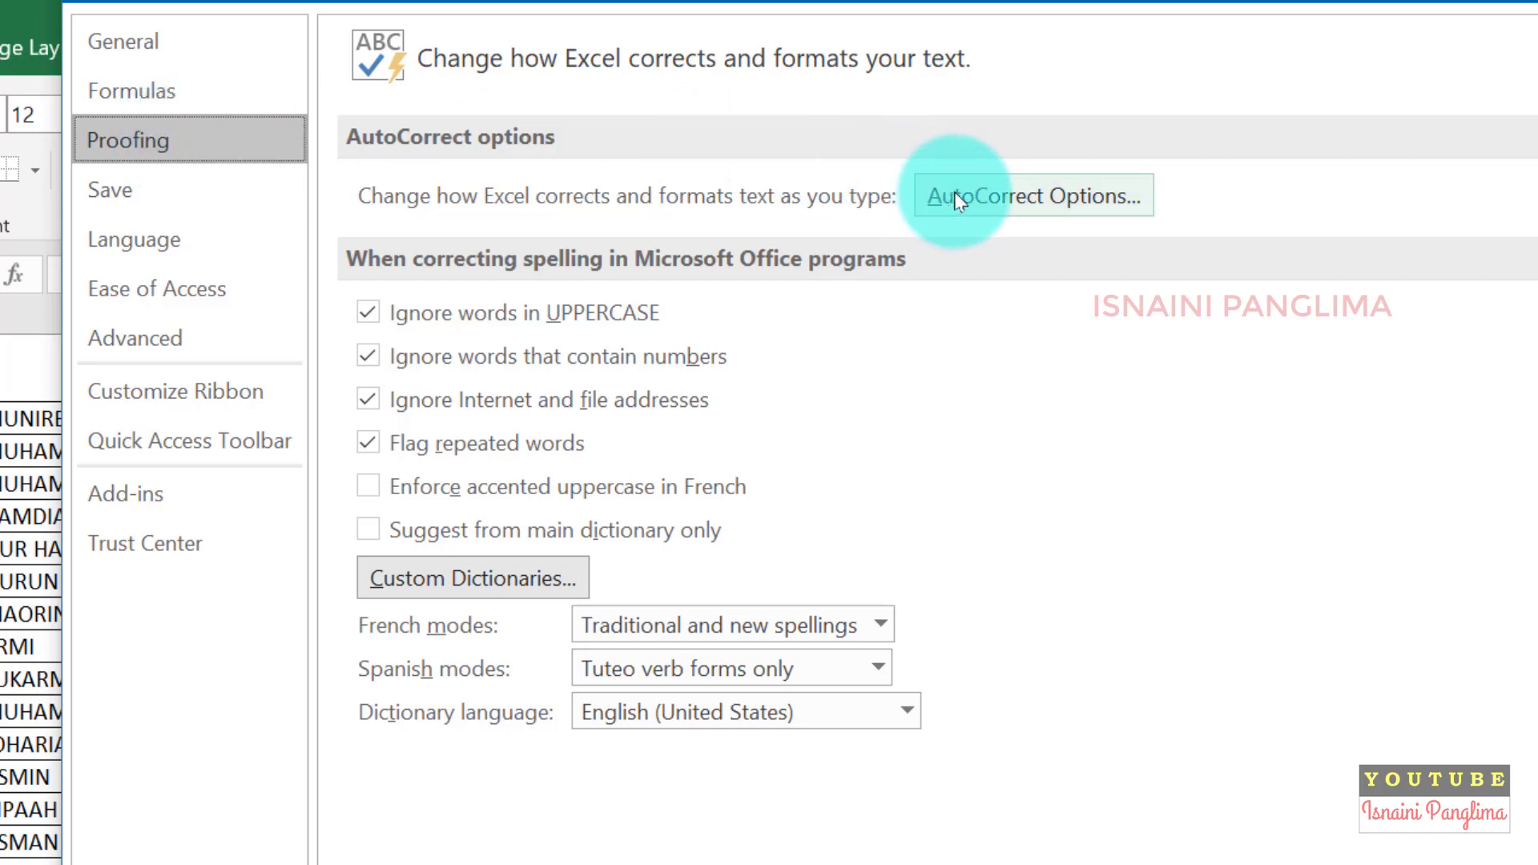
click(1006, 203)
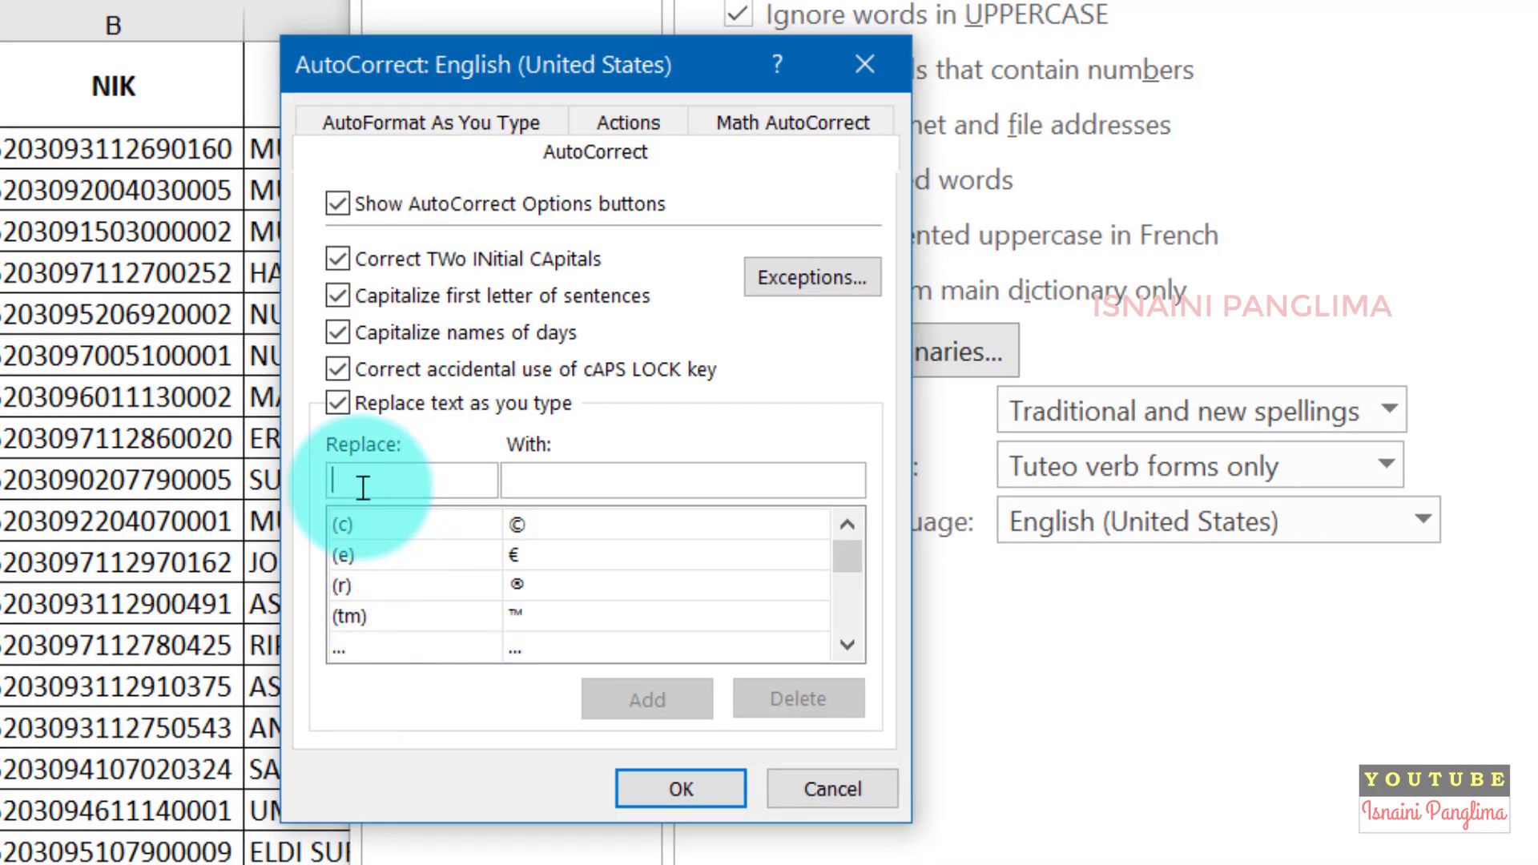
Delete the existing L and P entries from the AutoCorrect replacement list.
click(336, 474)
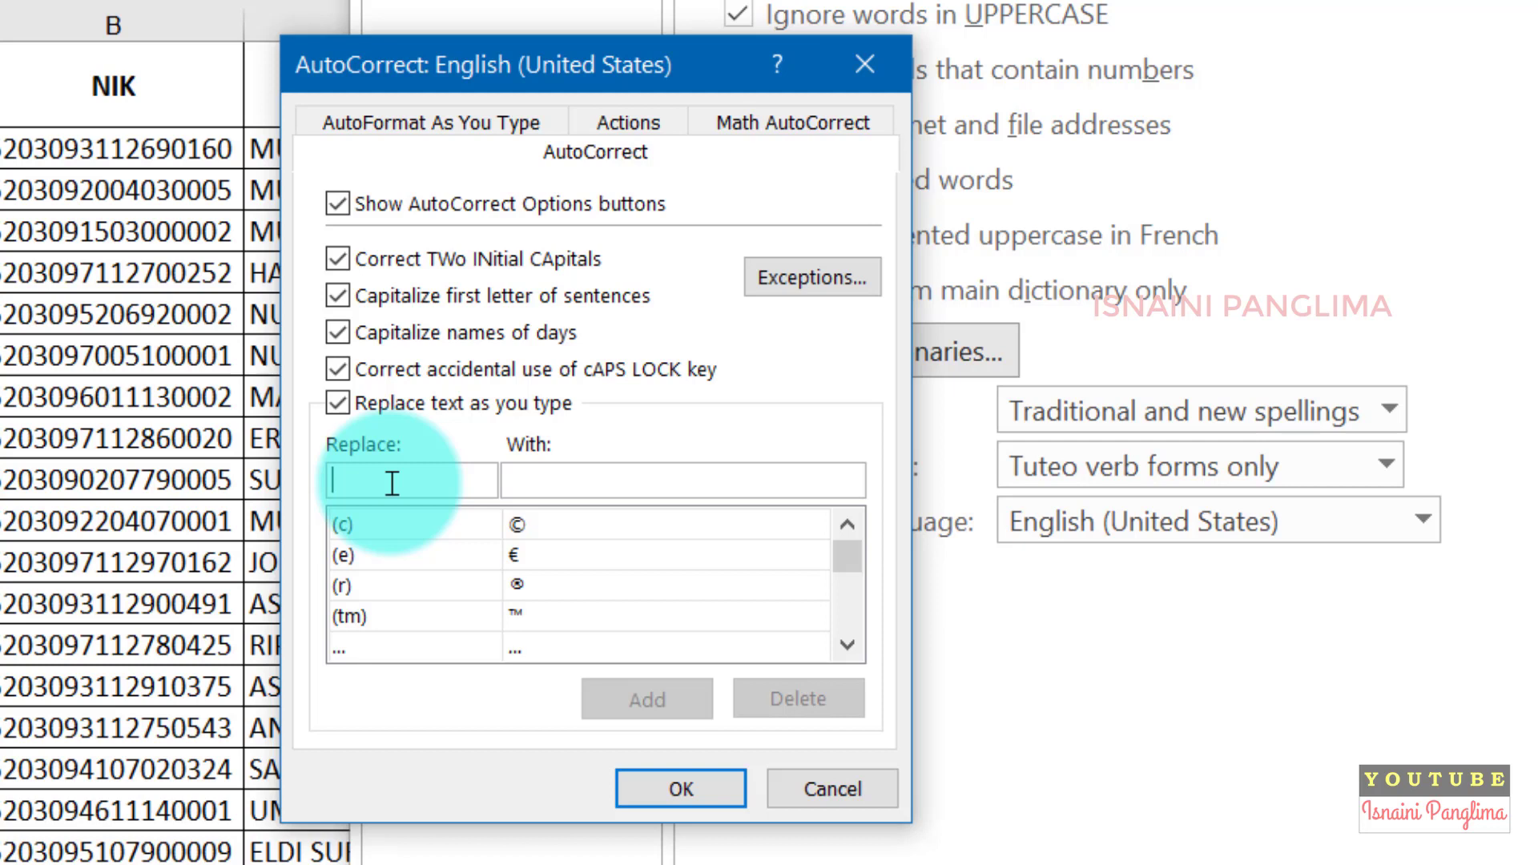
text(L)
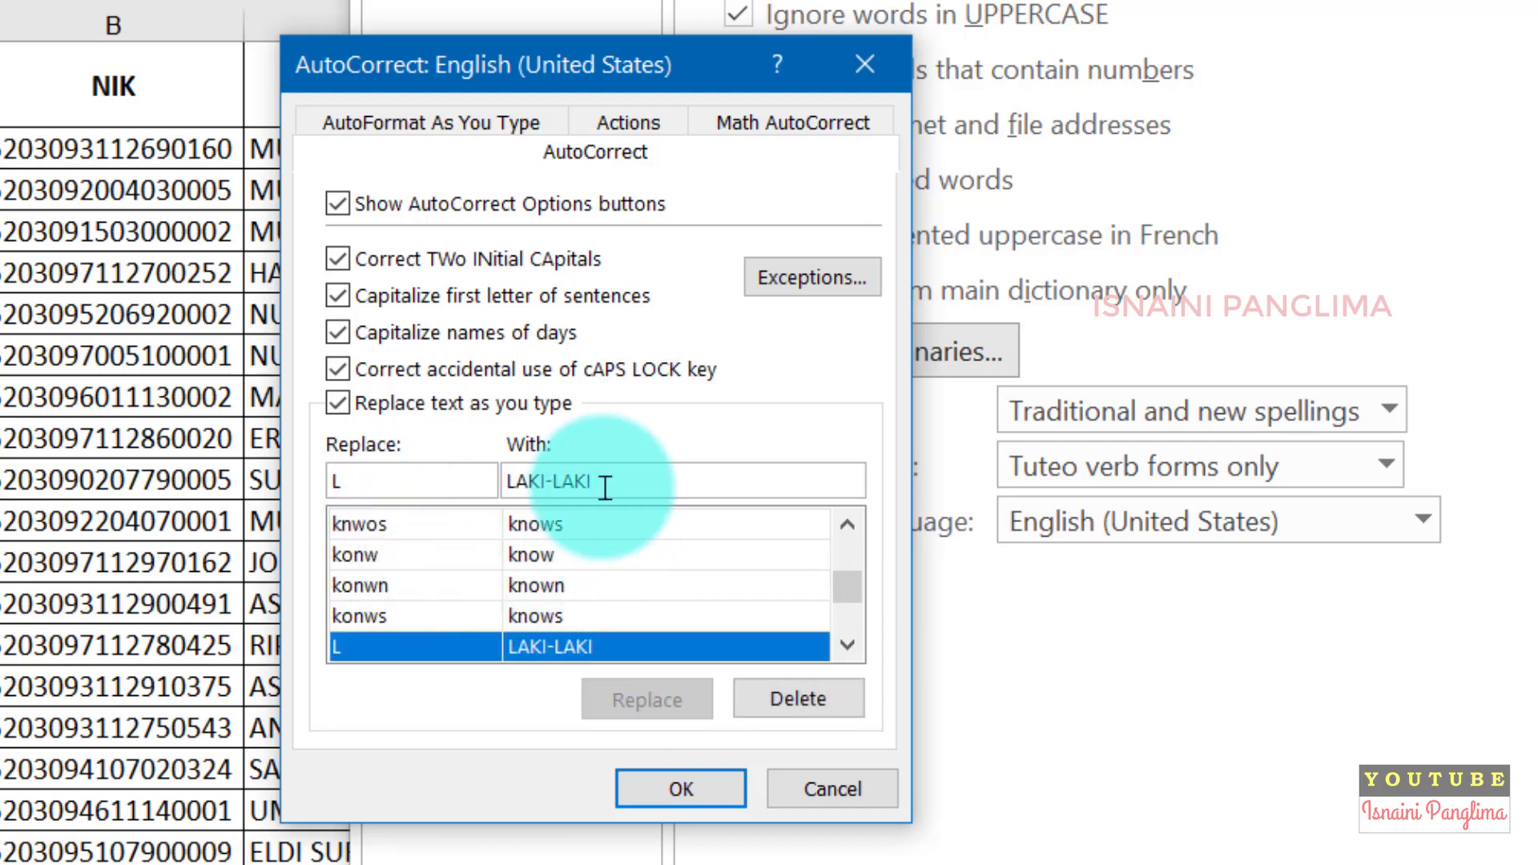
click(593, 616)
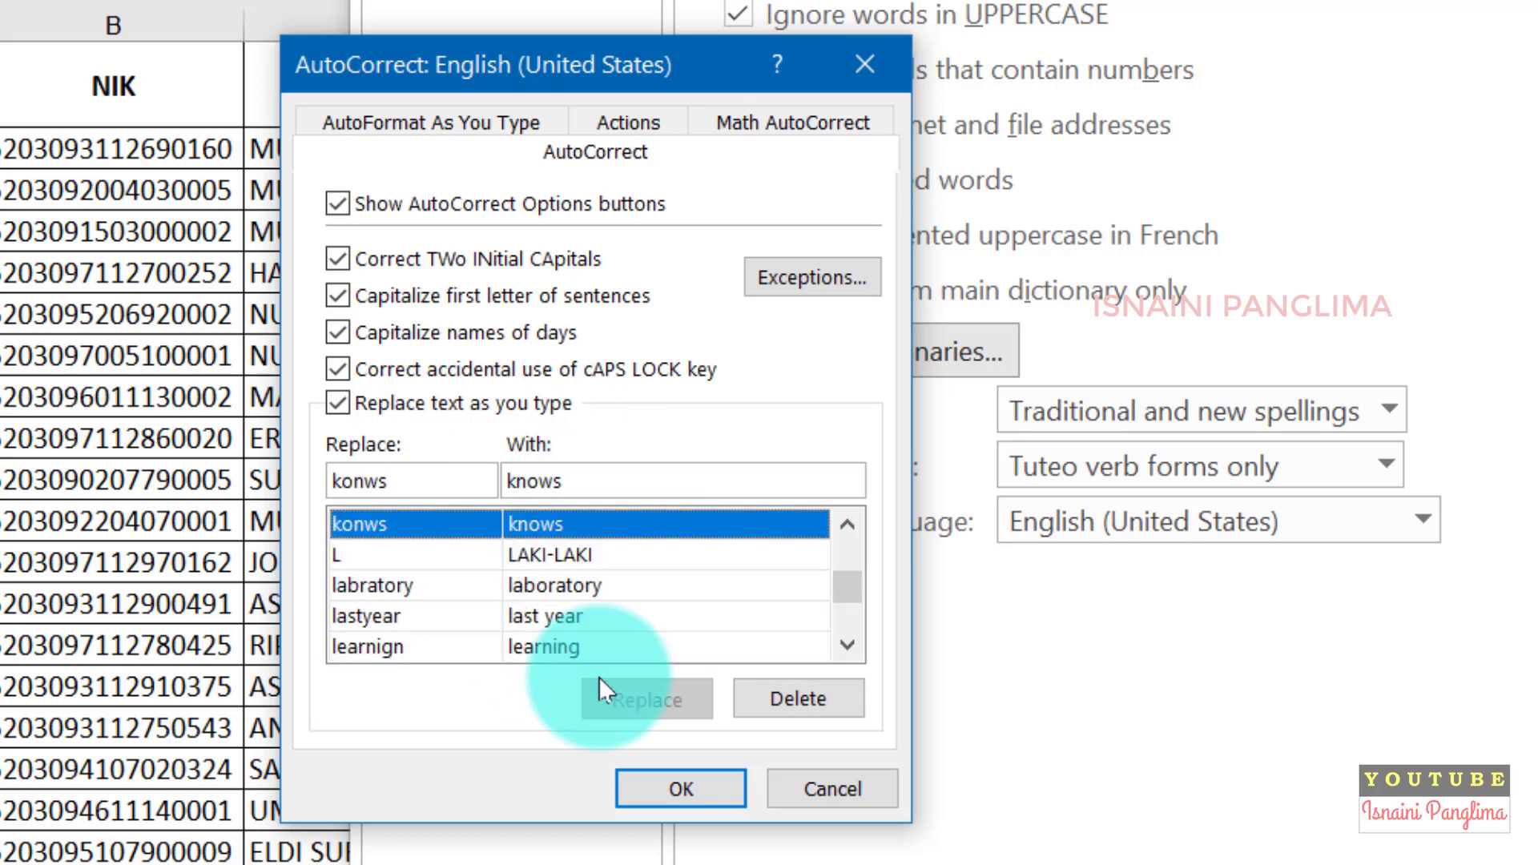
click(413, 554)
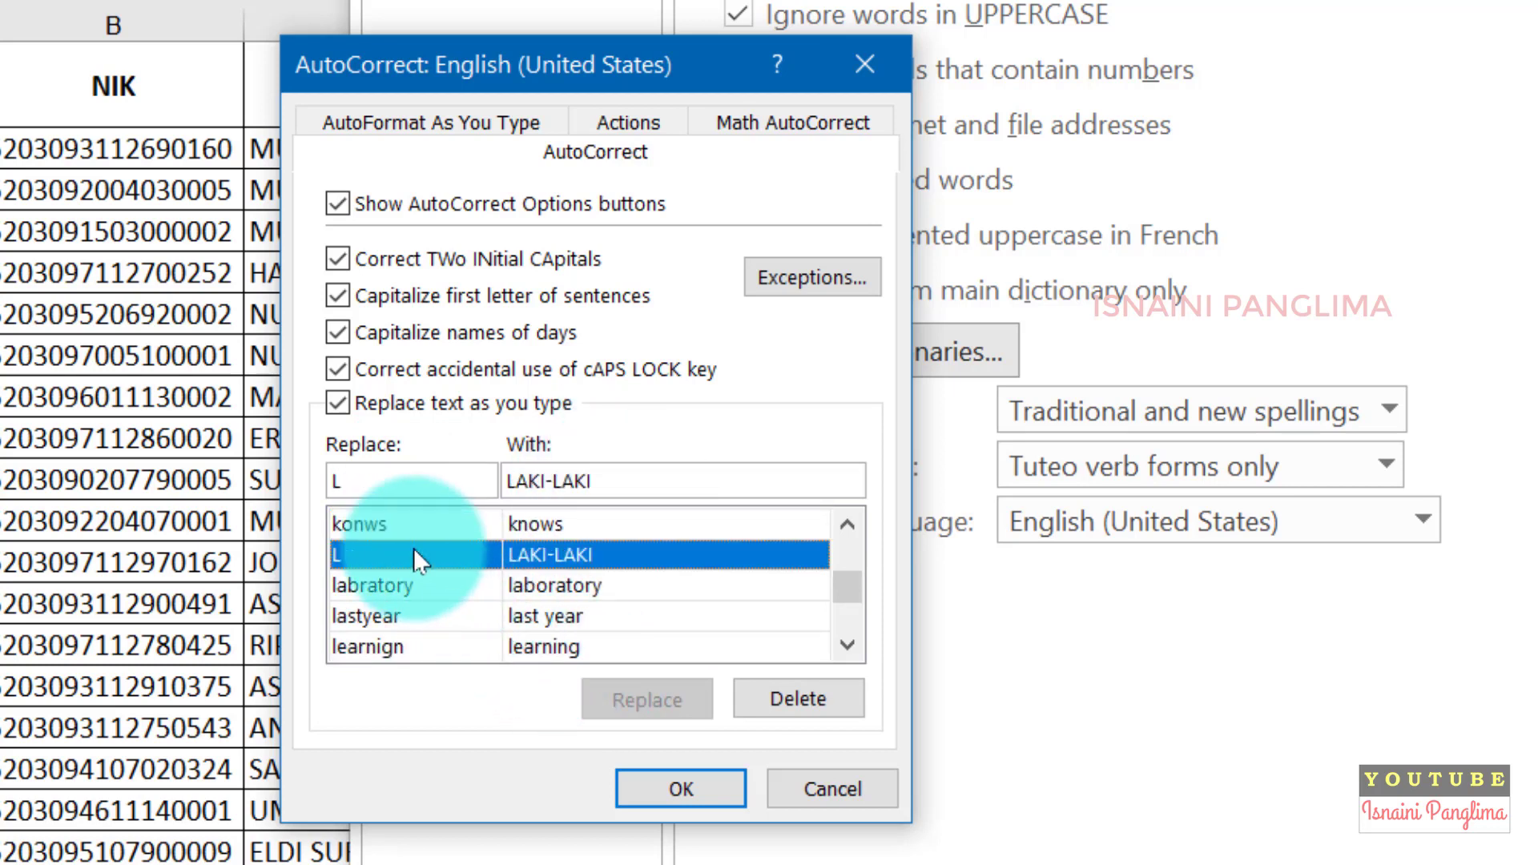
click(810, 697)
click(442, 472)
key(BackSpace)
text(P)
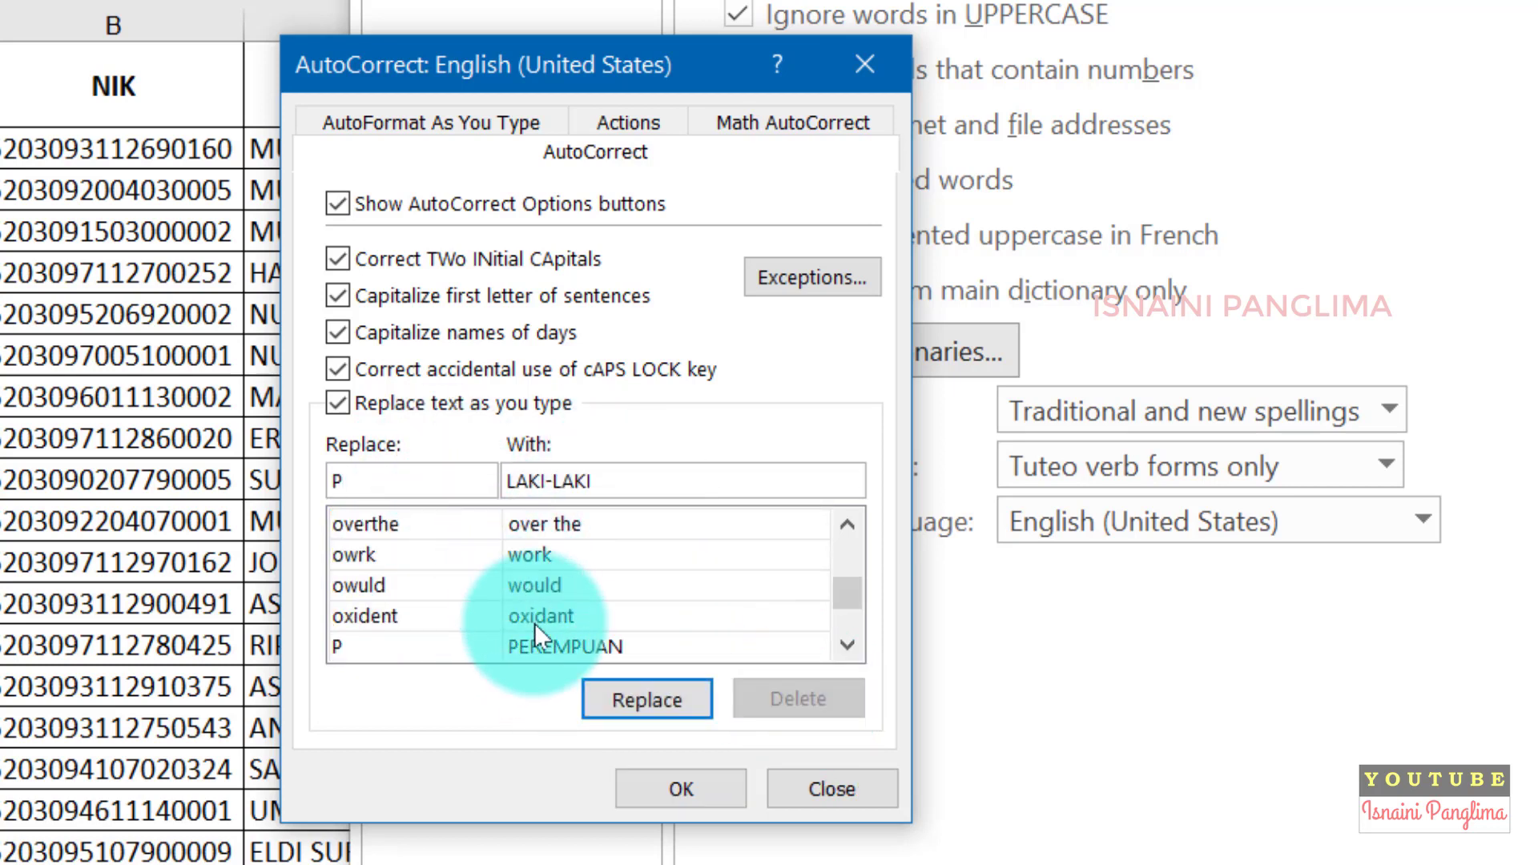
click(531, 647)
click(781, 697)
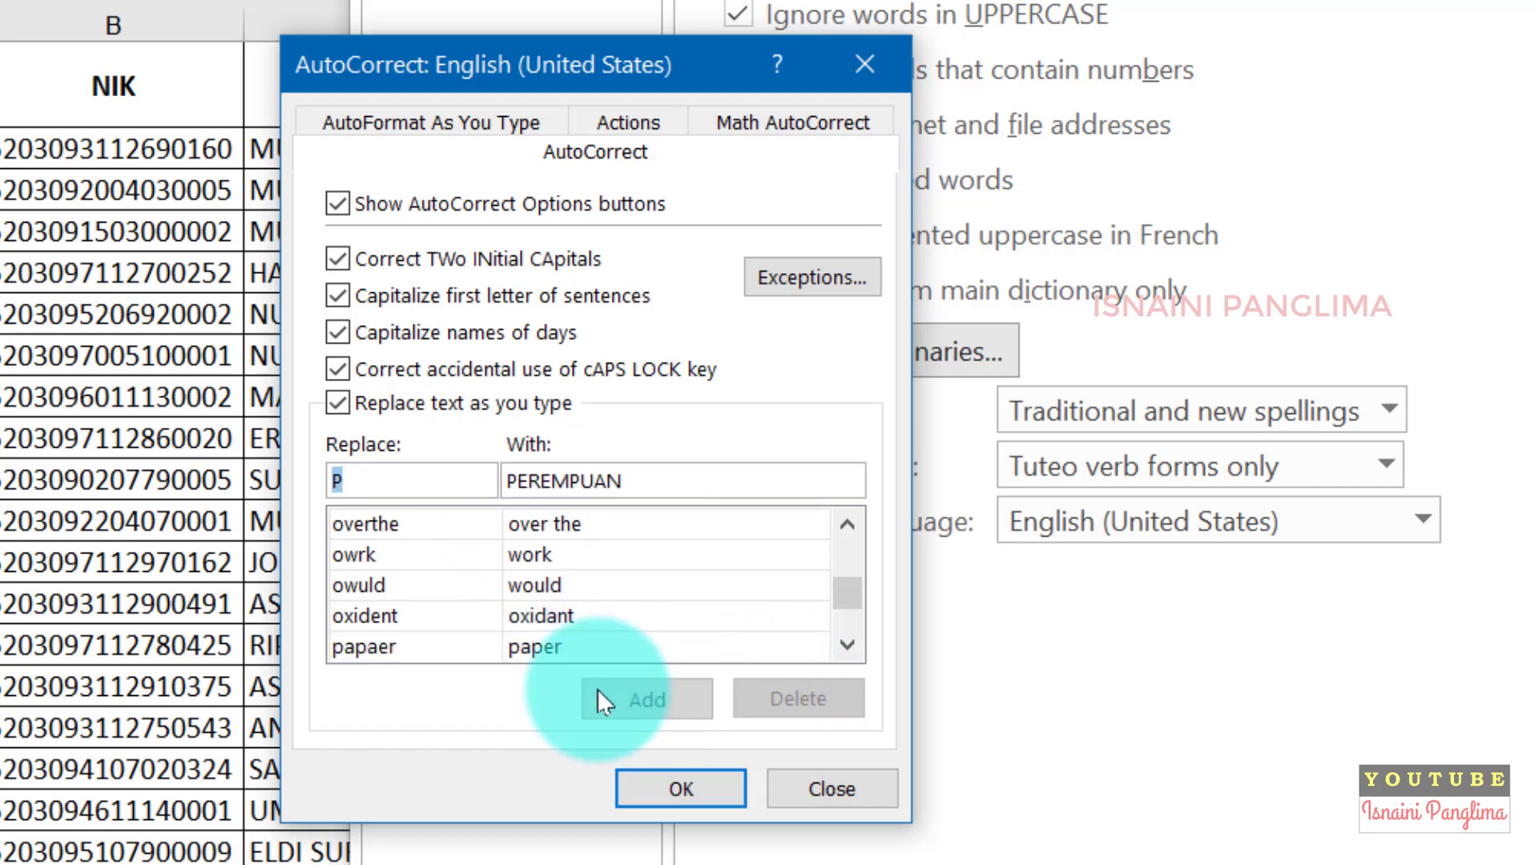
click(397, 584)
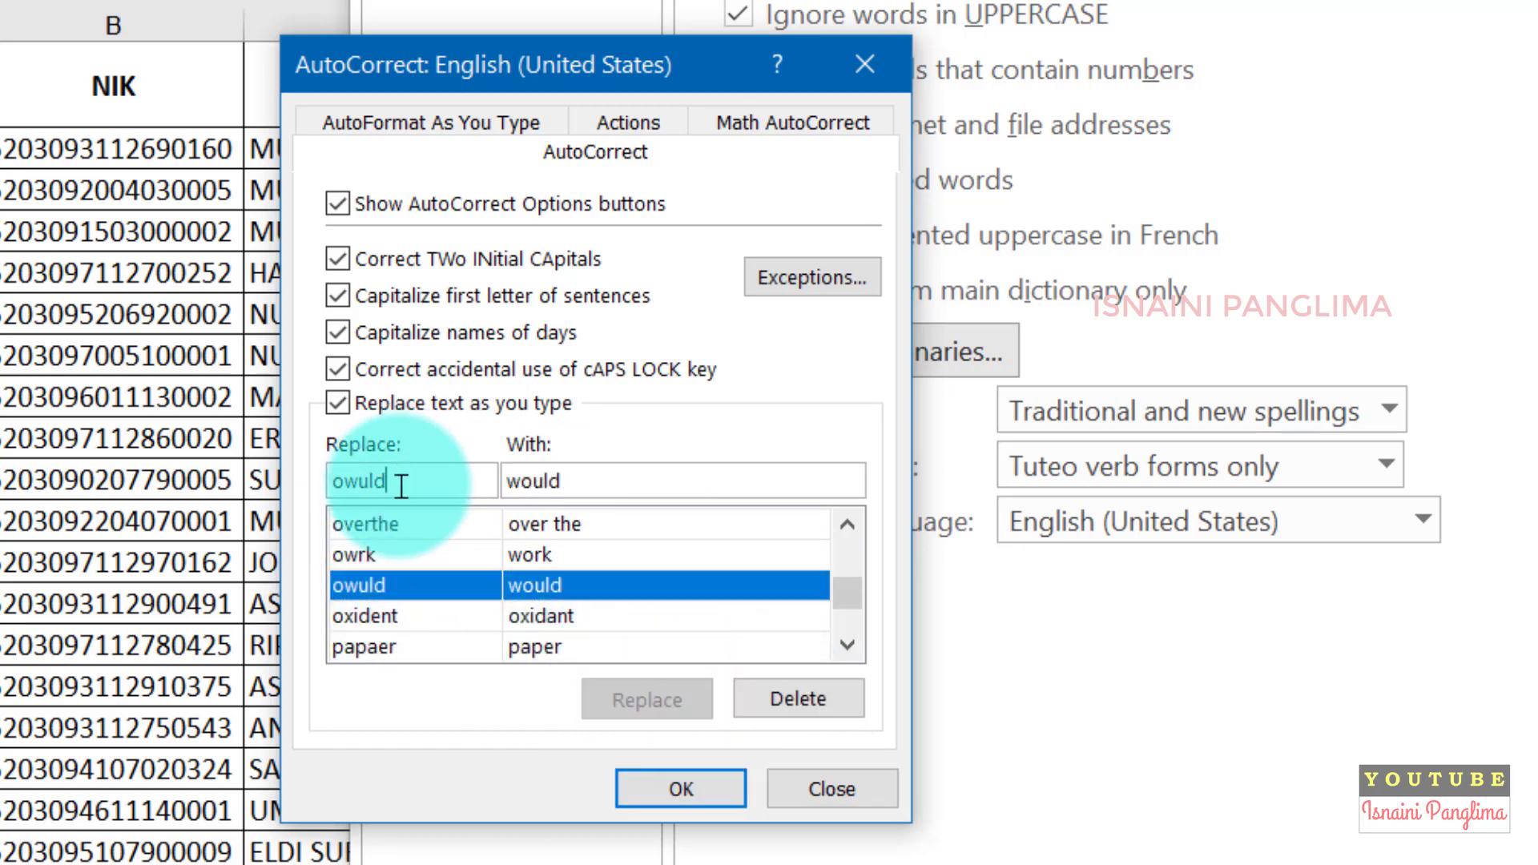
Add AutoCorrect shortcuts L → LAKI-LAKI and P → PEREMPUAN, then confirm with OK.
drag(395, 481, 293, 470)
text(L)
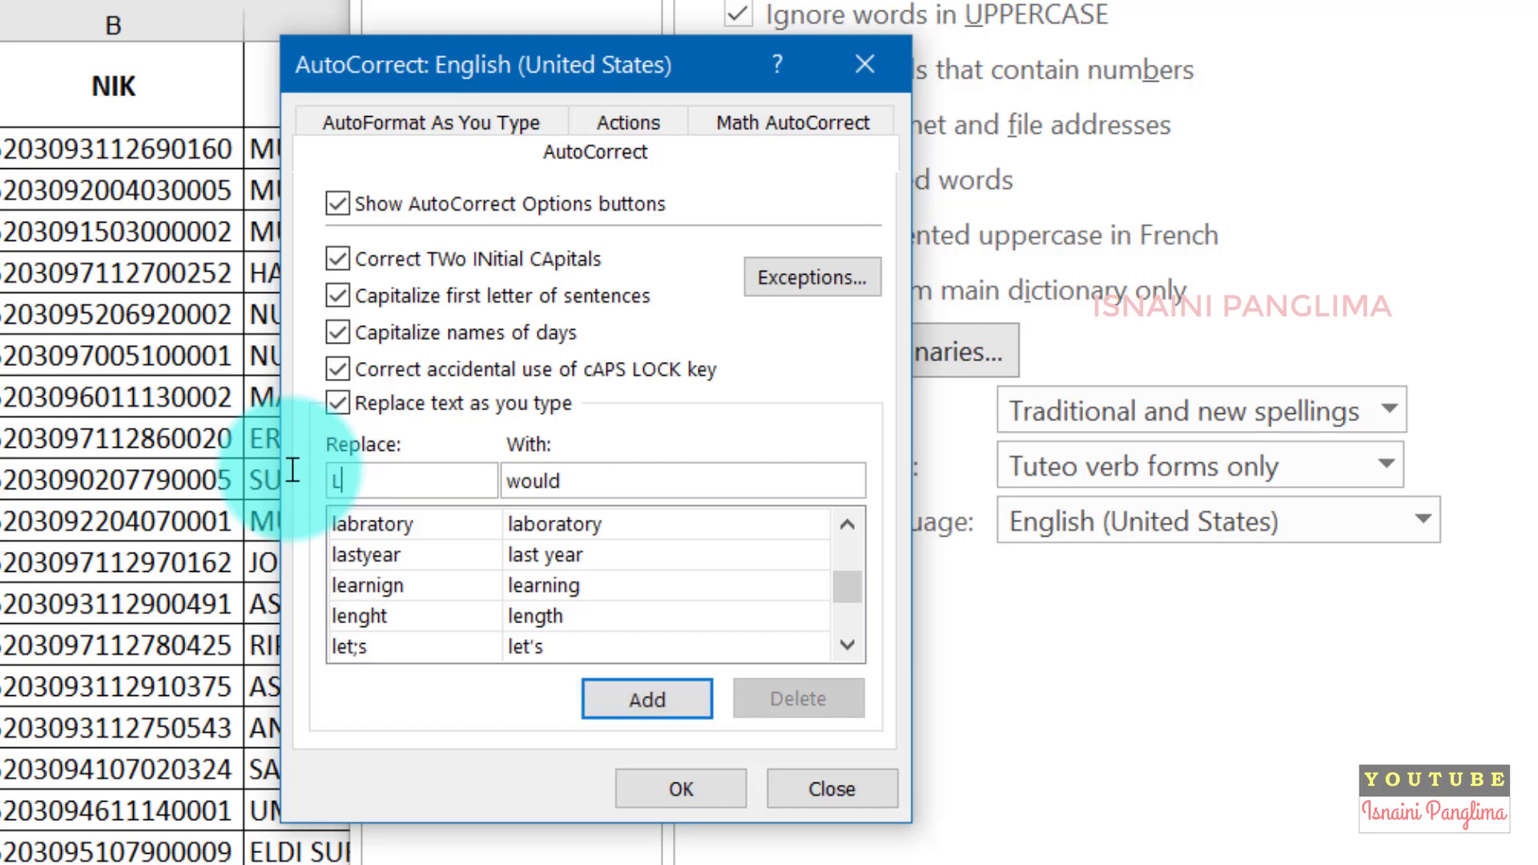
key(Tab)
text(LAK)
text(I-LAKI)
click(641, 703)
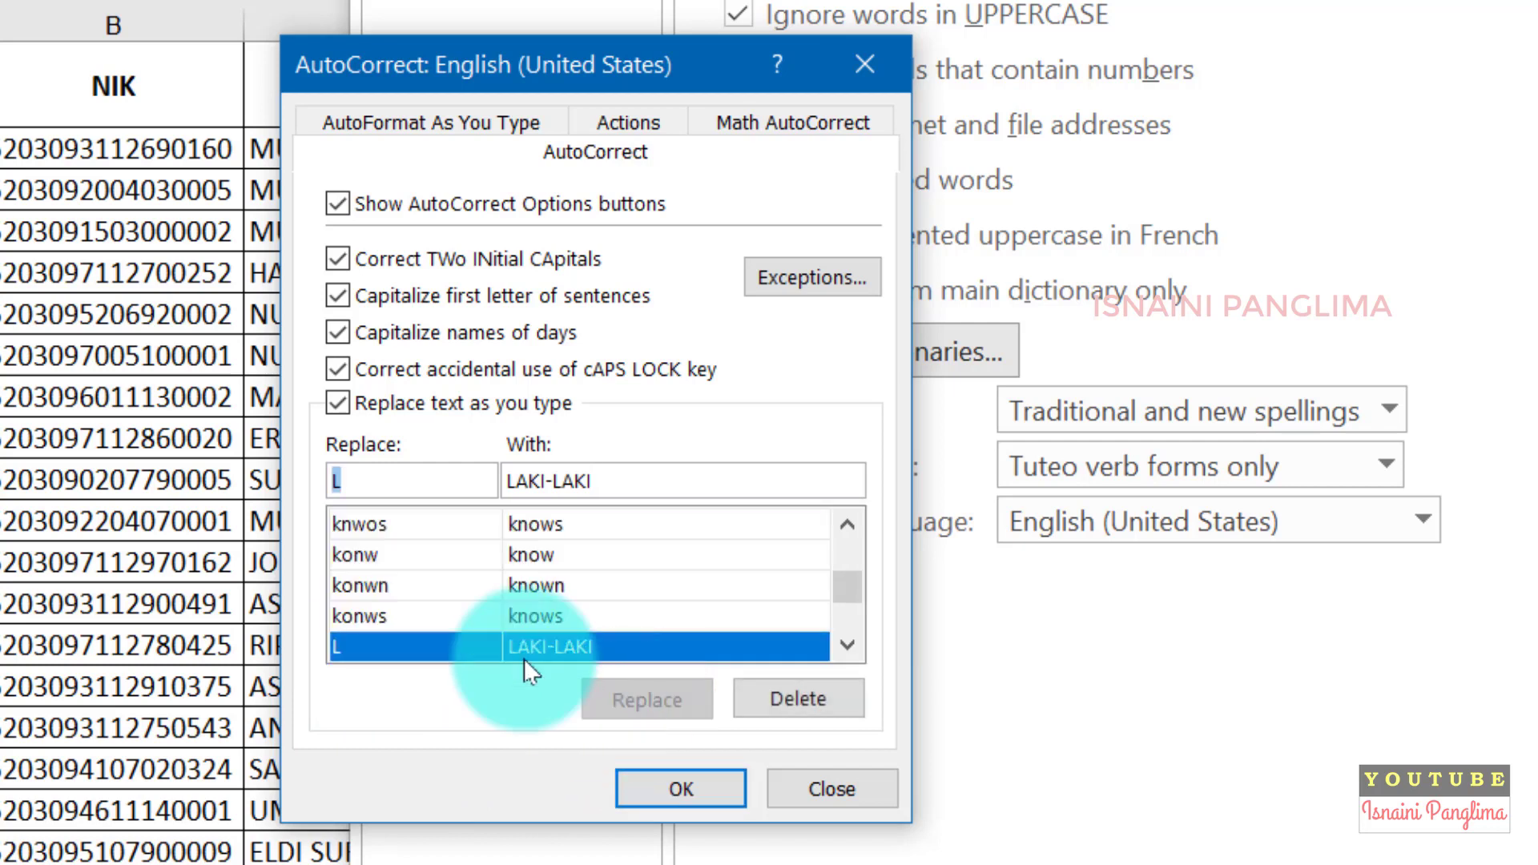
click(392, 481)
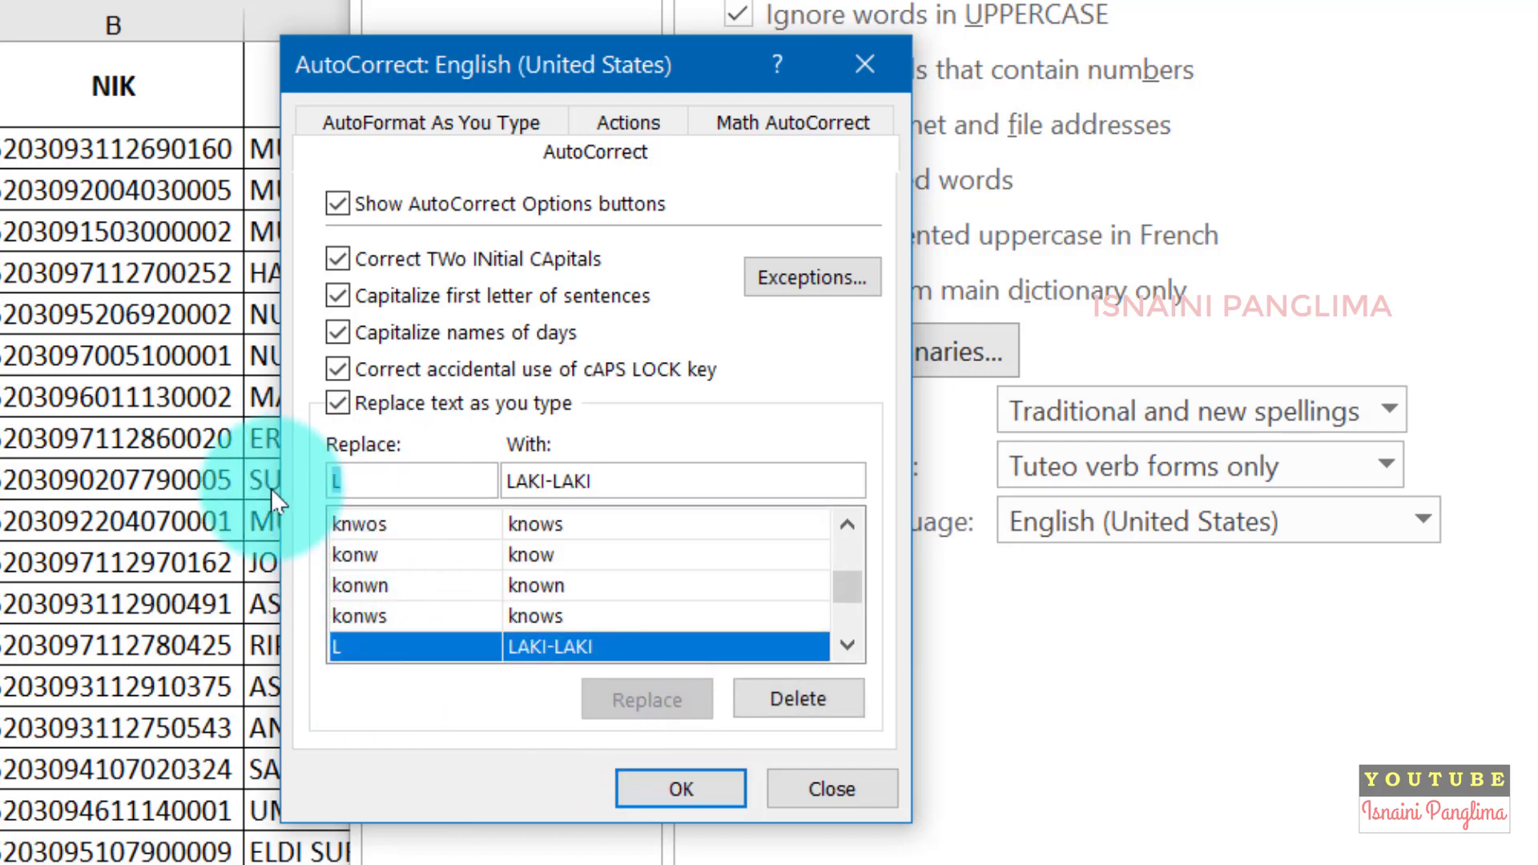
text(P)
key(Tab)
text(PE)
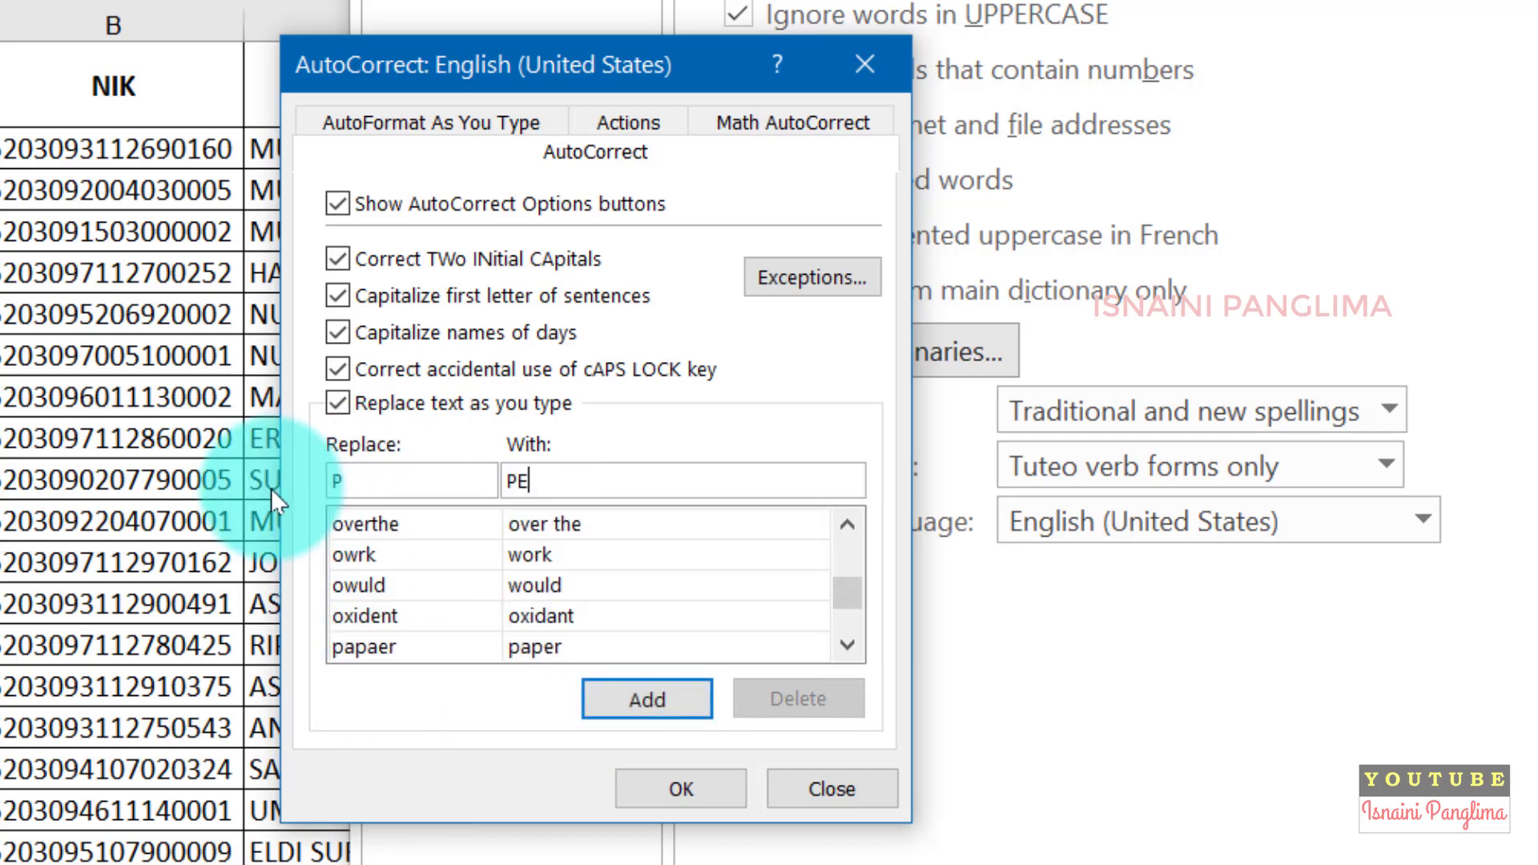
text(REMPUAN)
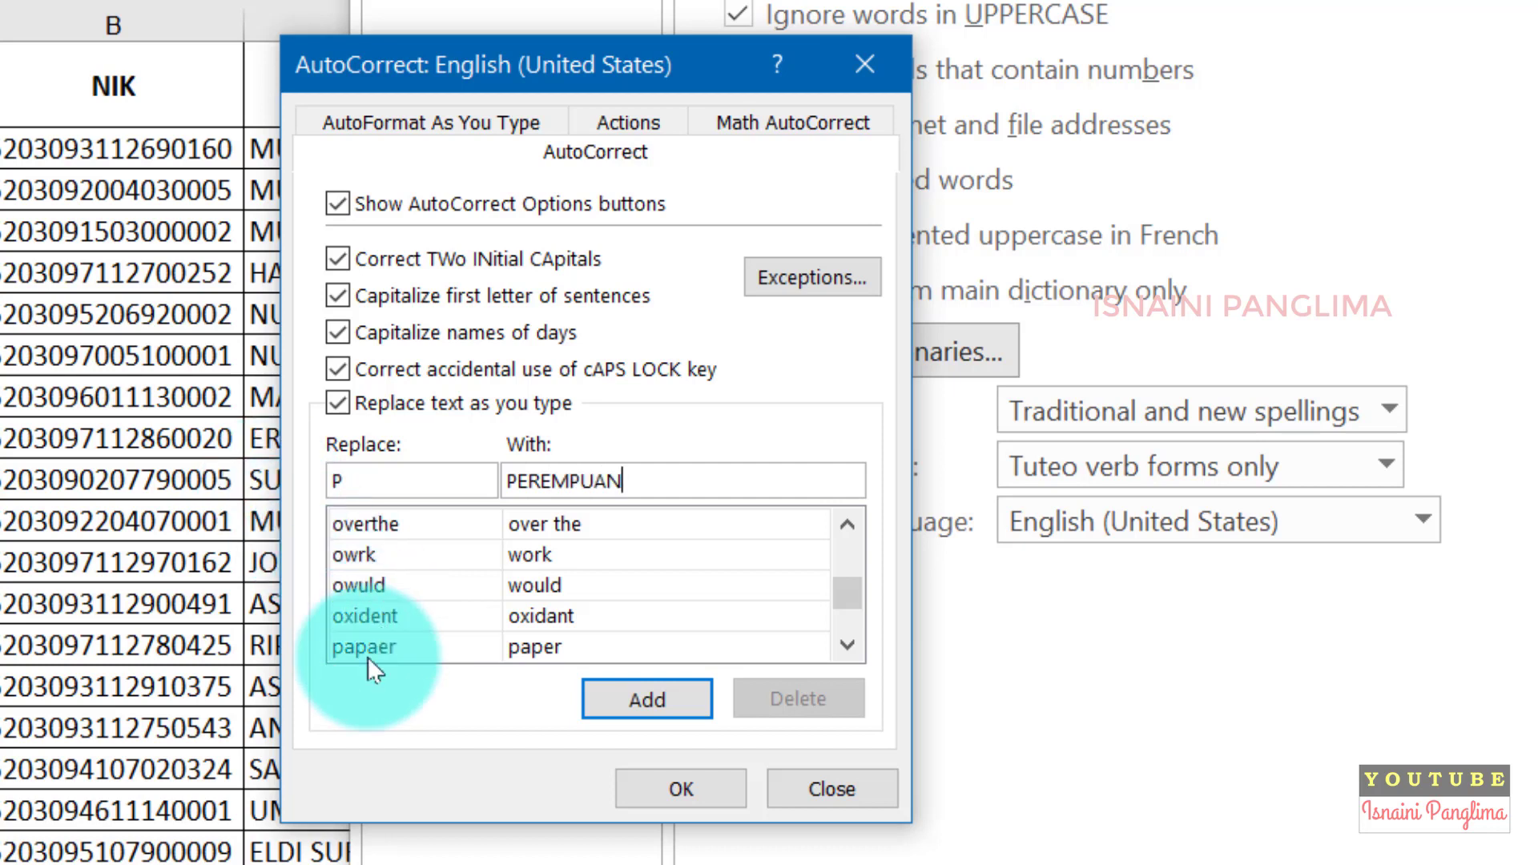
click(637, 702)
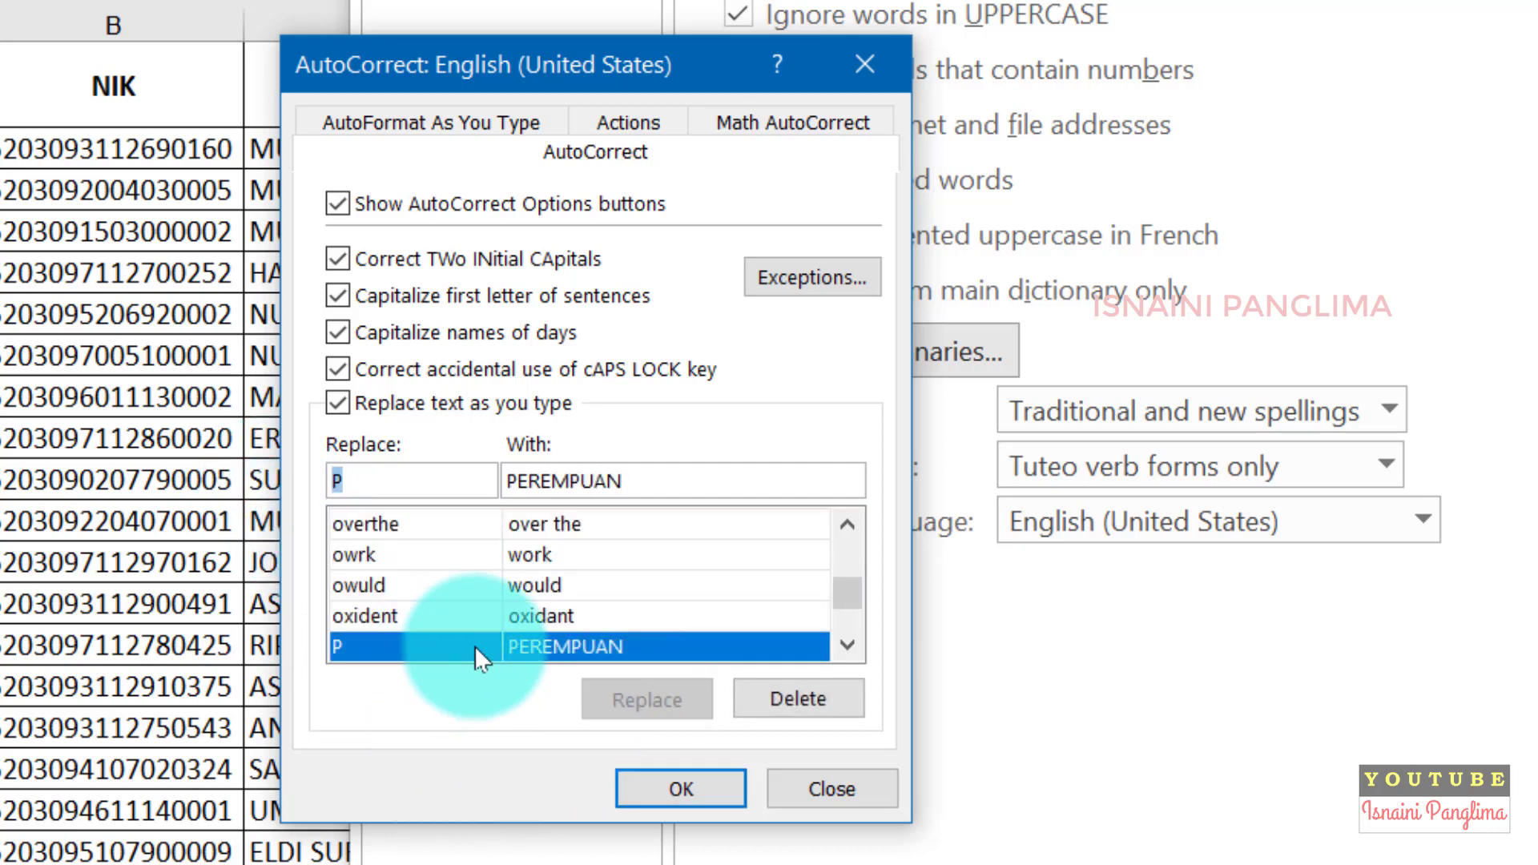
click(703, 792)
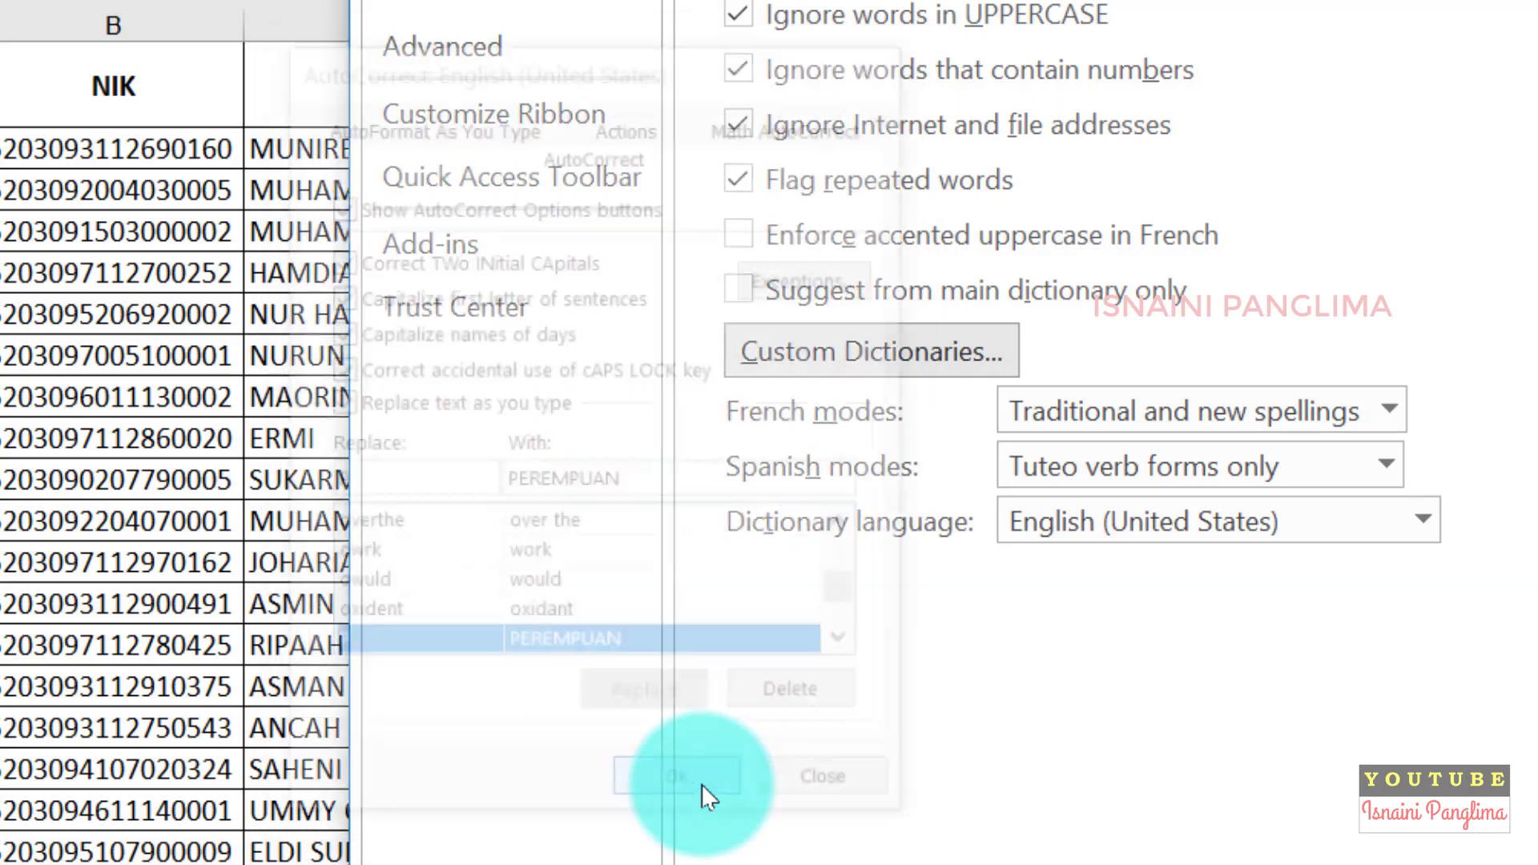
Back on the sheet, enter L, L, L, P, P in E2:E6 to expand into LAKI-LAKI/PEREMPUAN.
click(1022, 796)
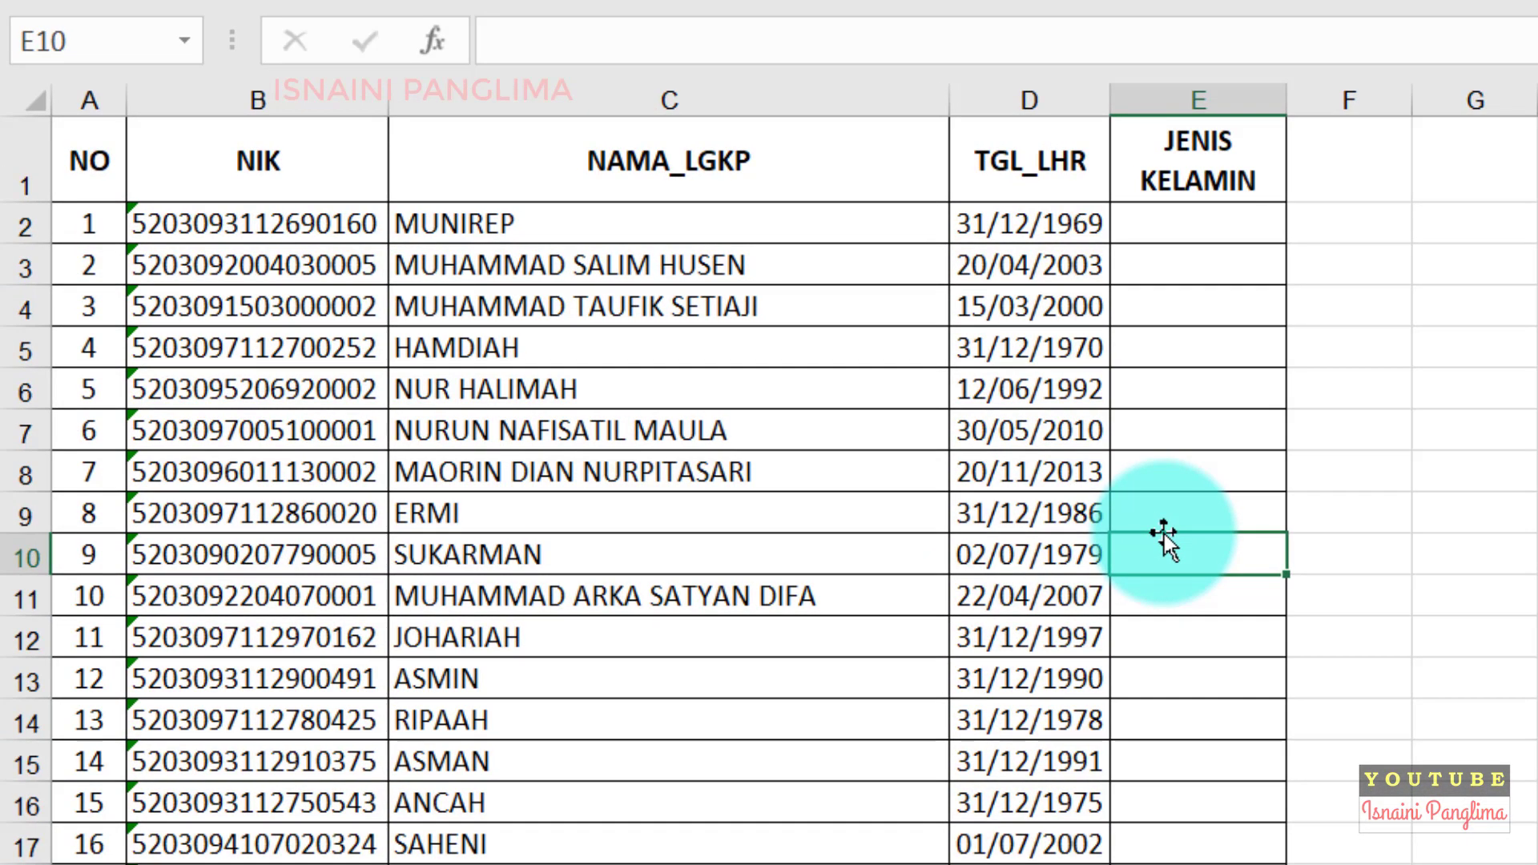
click(1213, 221)
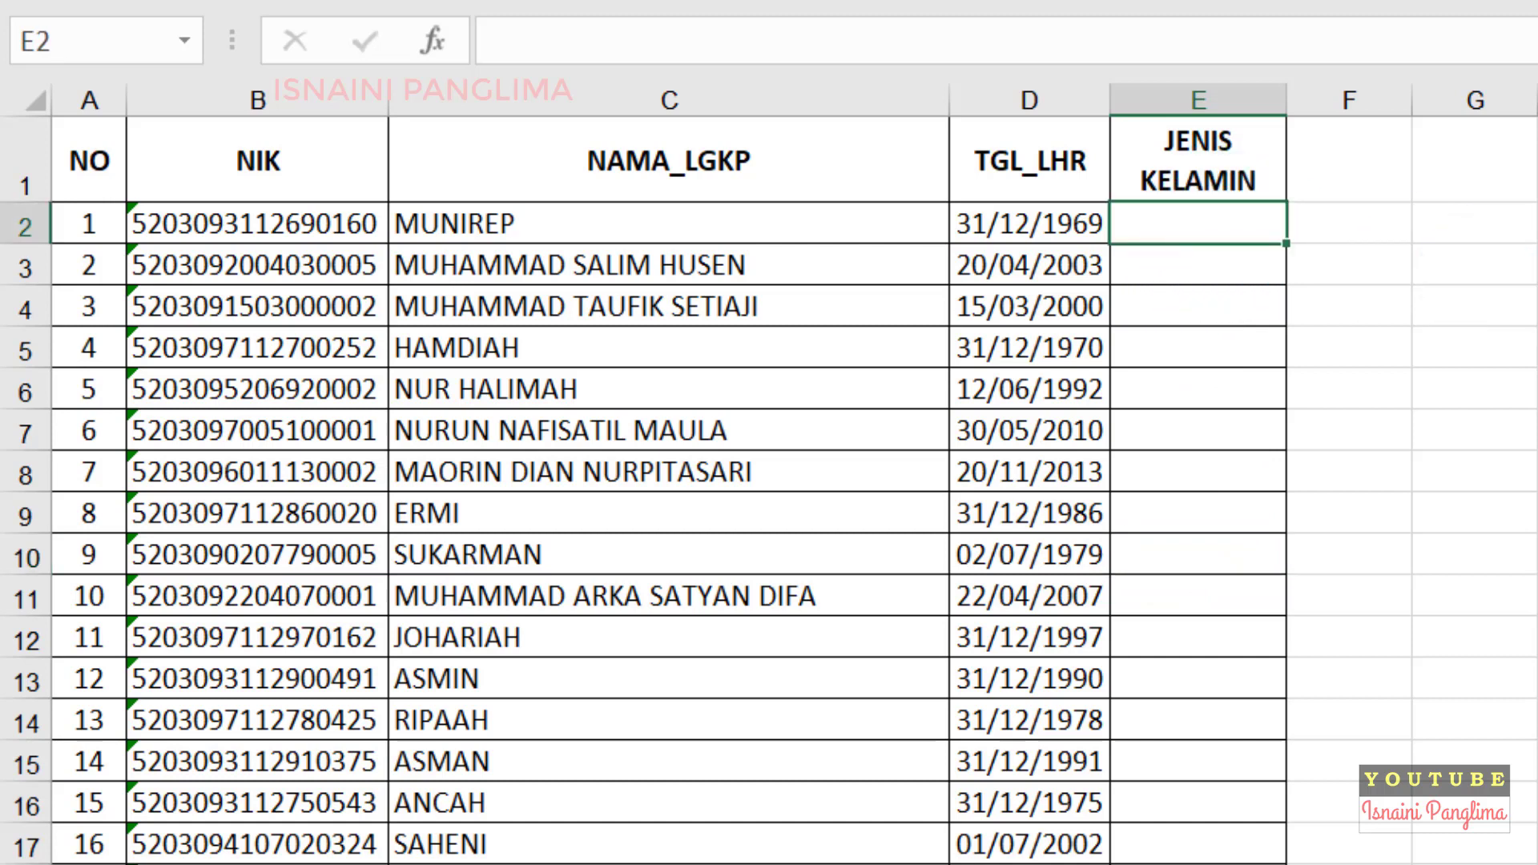
text(L)
key(Return)
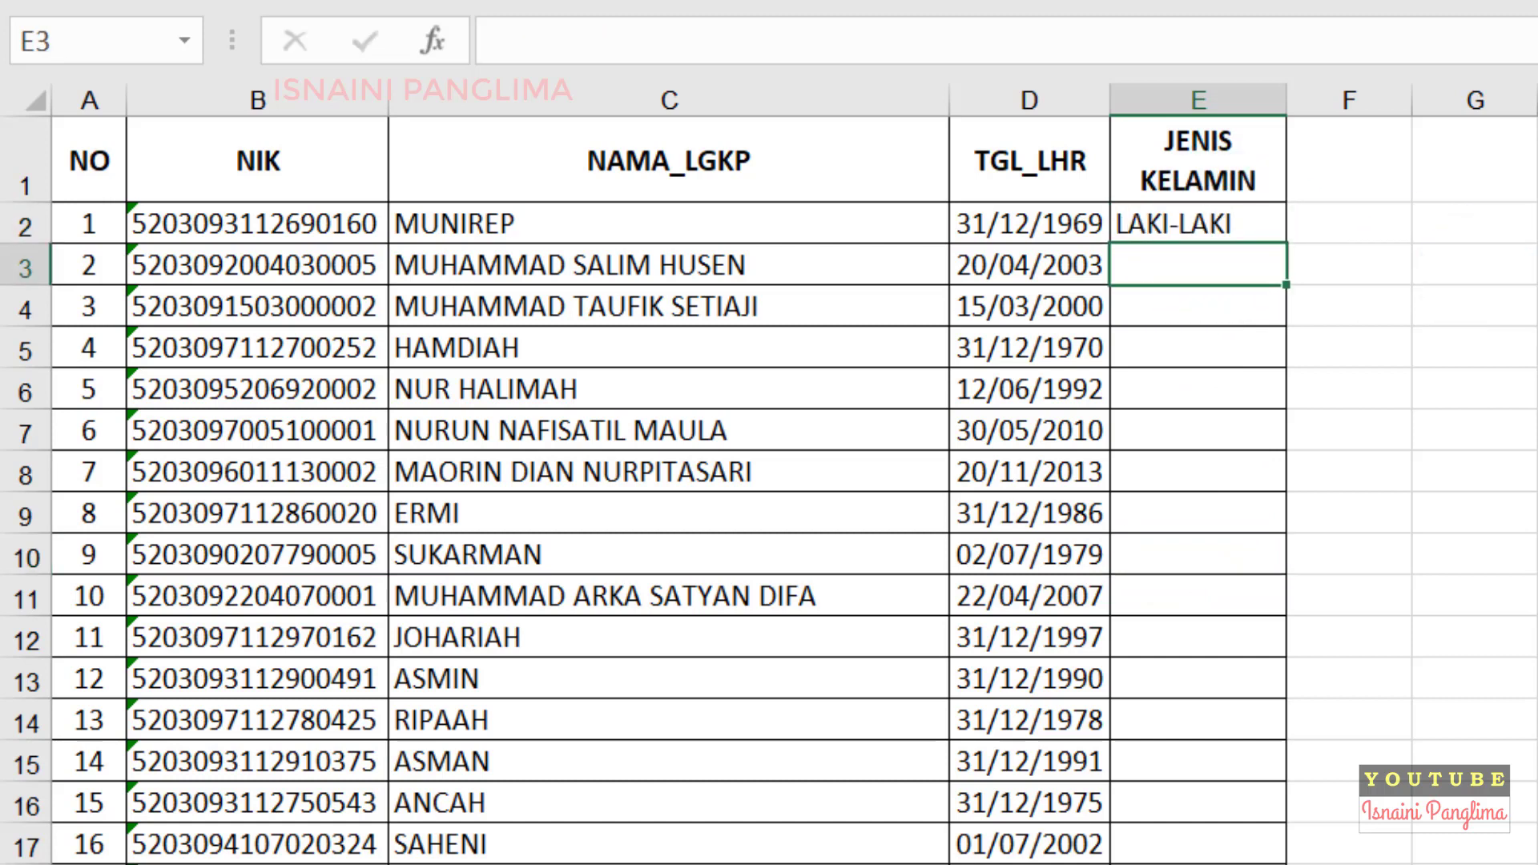
text(L)
key(Return)
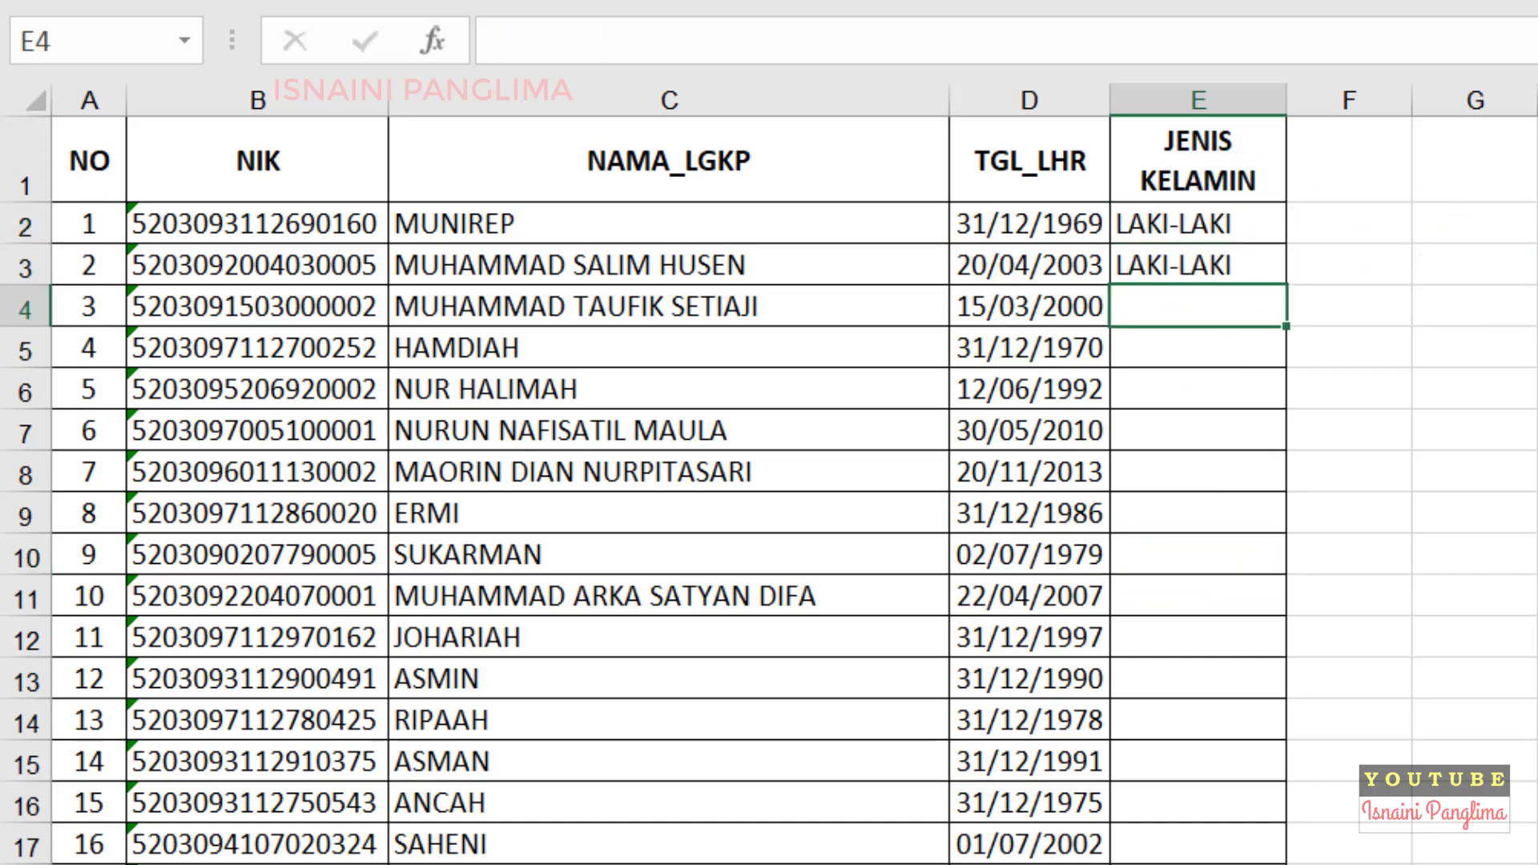
text(L)
key(Return)
text(P)
key(Return)
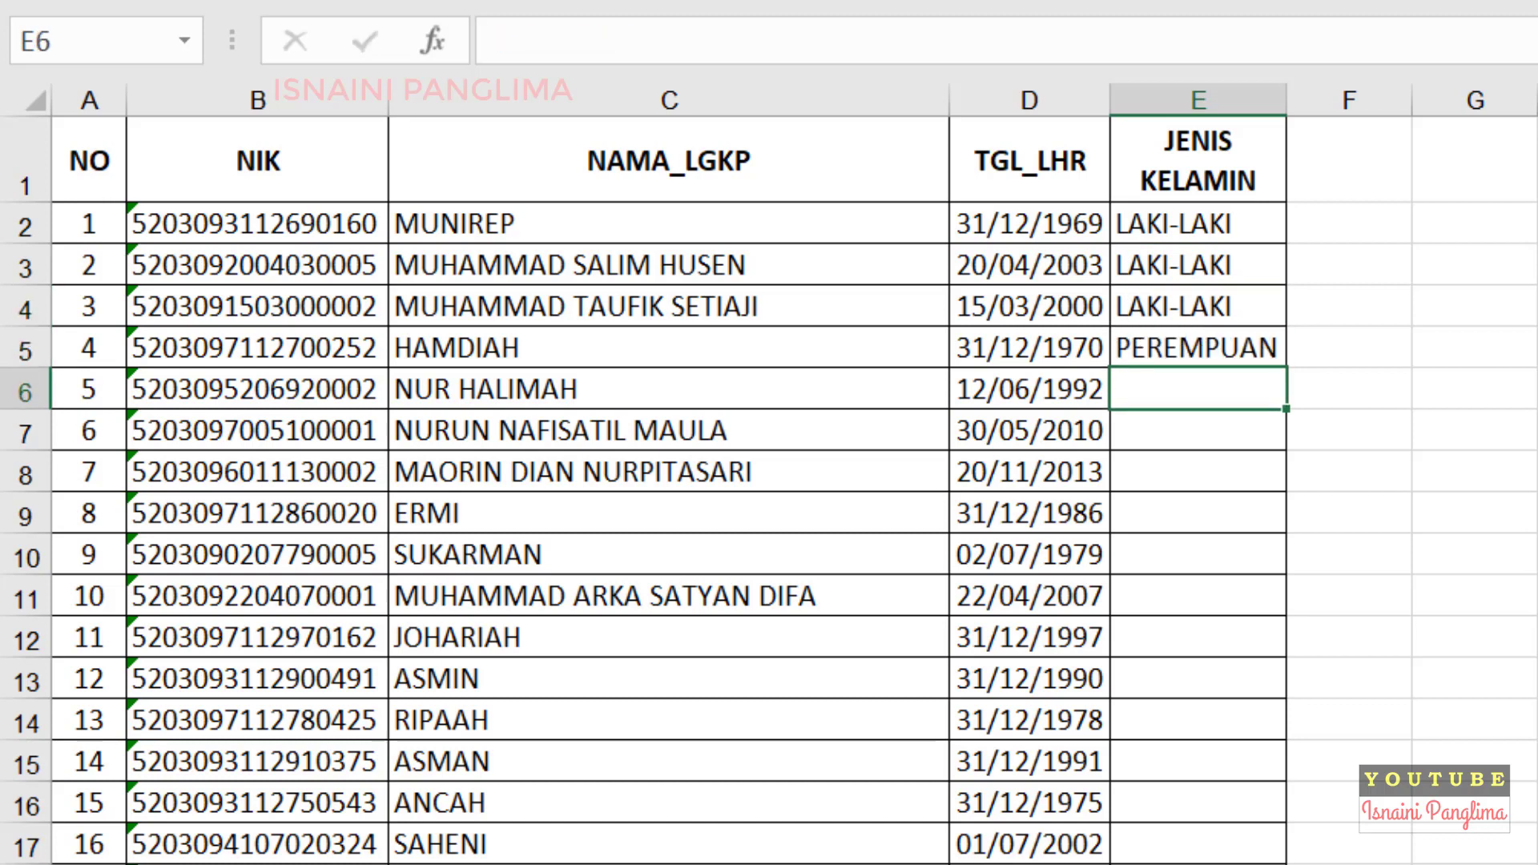
text(P)
key(Return)
Enter P, P, P, L, L, P in E7:E12, expanding to PEREMPUAN or LAKI-LAKI.
text(P)
key(Return)
text(P)
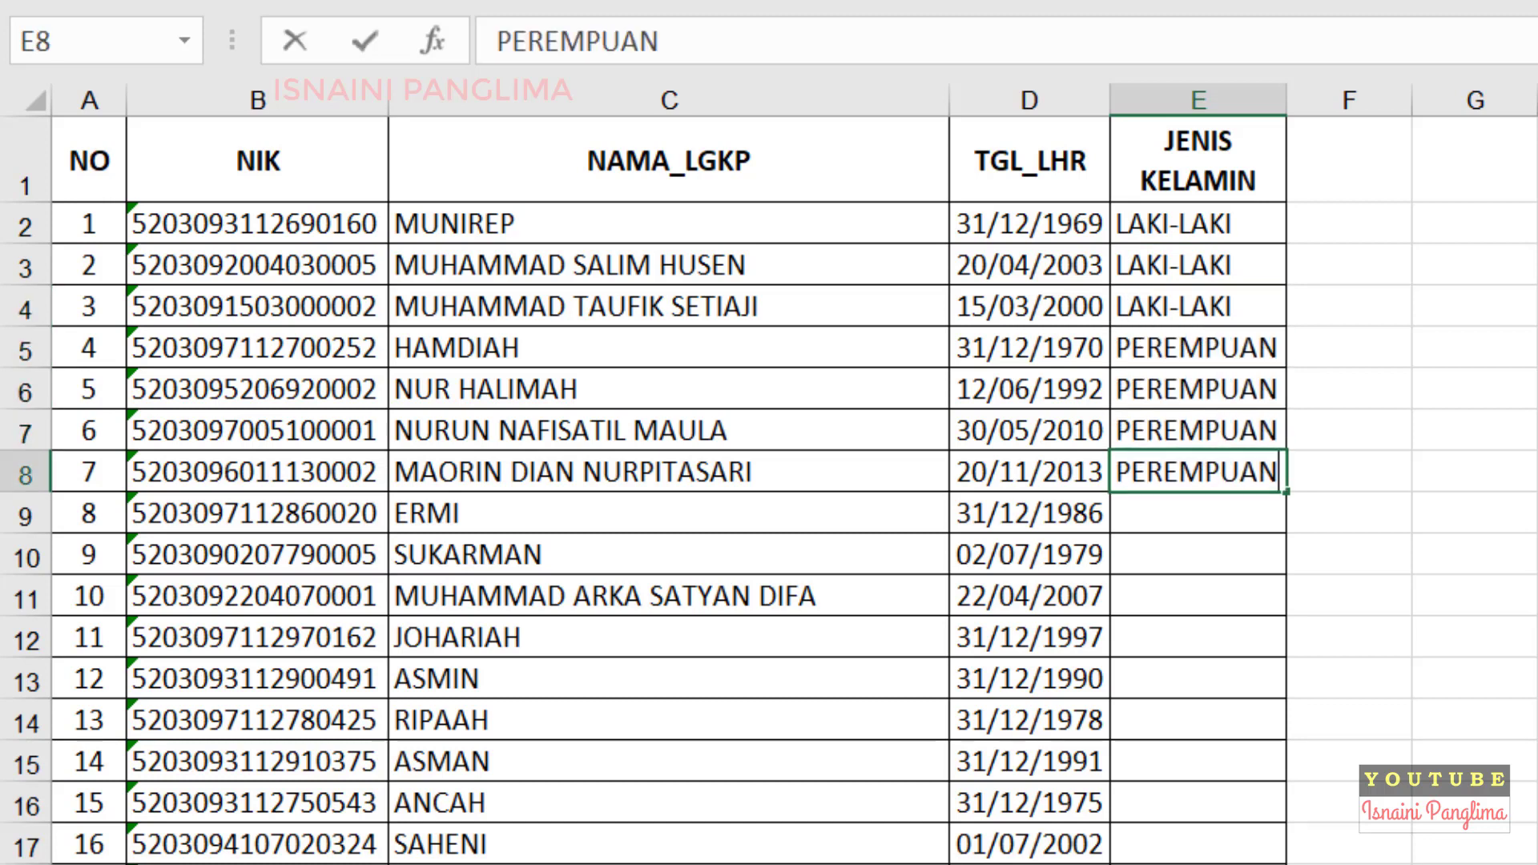
key(Return)
text(P)
key(Return)
text(L)
key(Return)
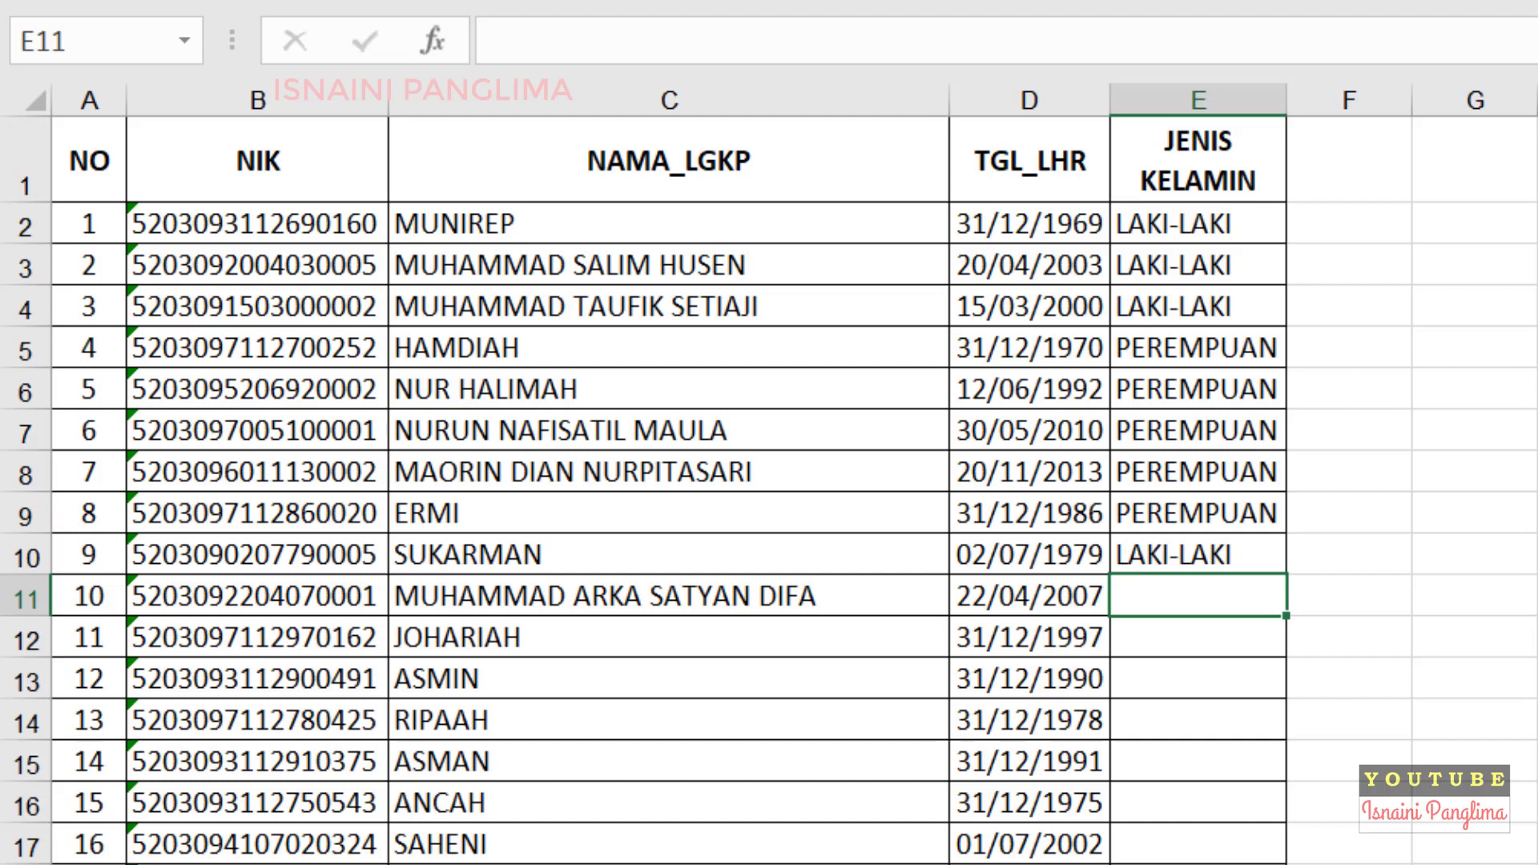
text(L)
key(Return)
text(P)
key(Return)
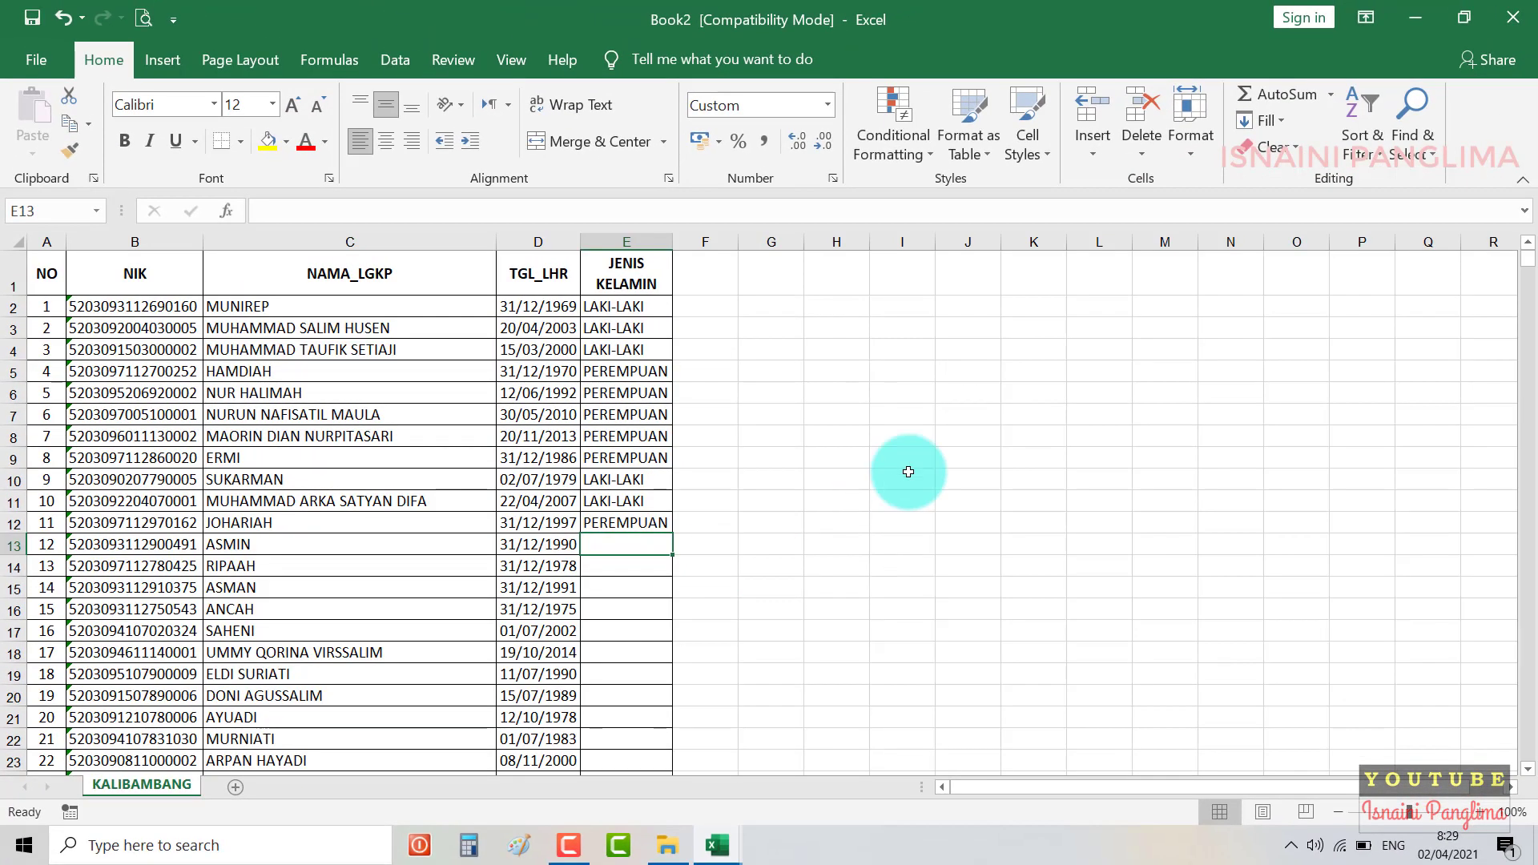
Add Sheet2 with test entries PEREMPUAN in J13, LAKI-LAKI in J16, PEREMPUAN in J17, then return to KALIBAMBANG.
click(234, 786)
click(628, 479)
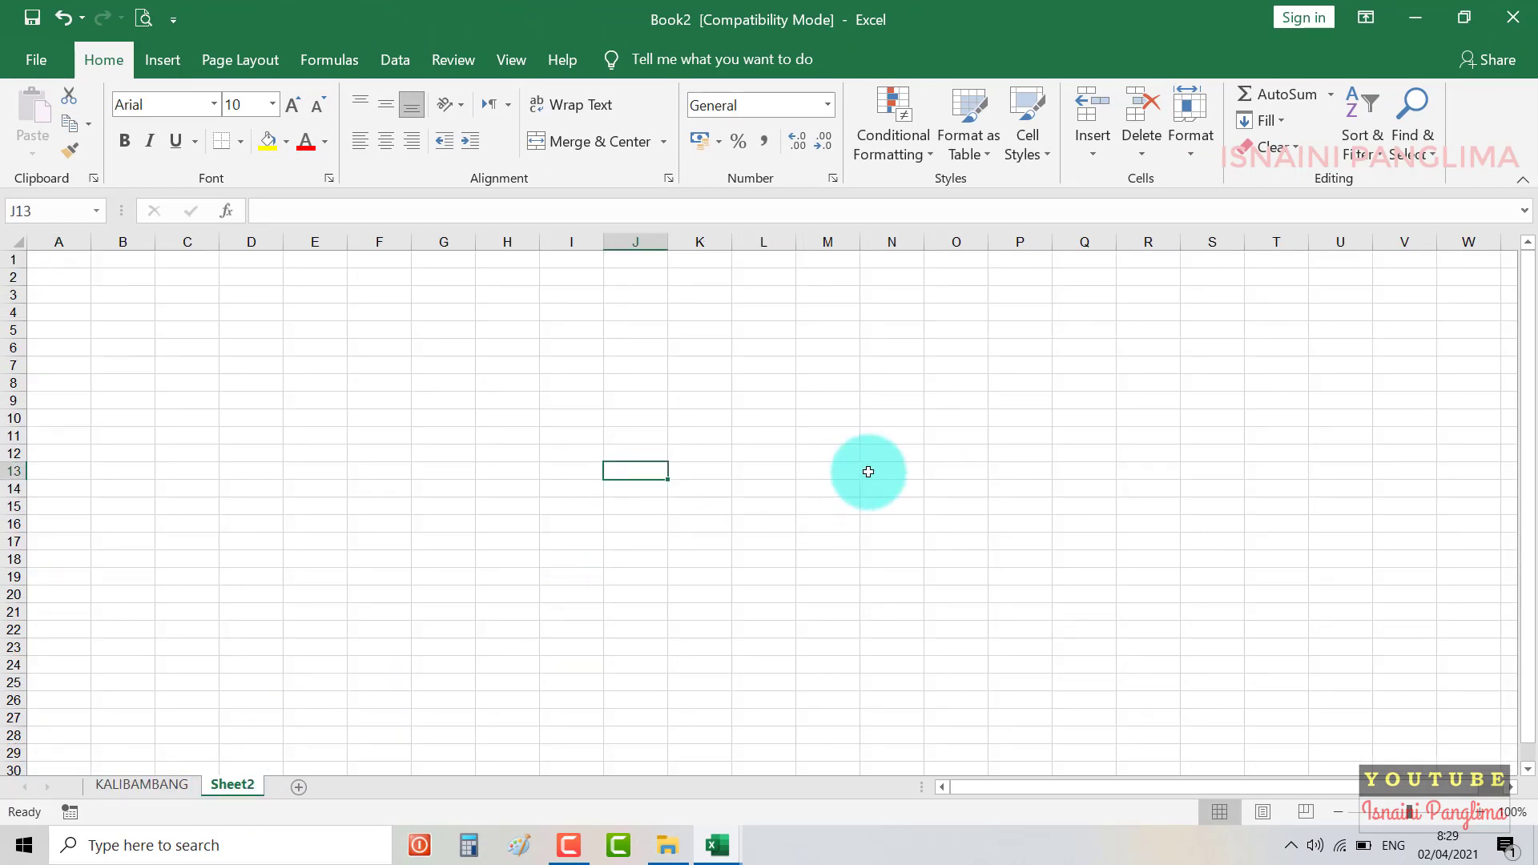
text(PEREMPUAN)
key(Return)
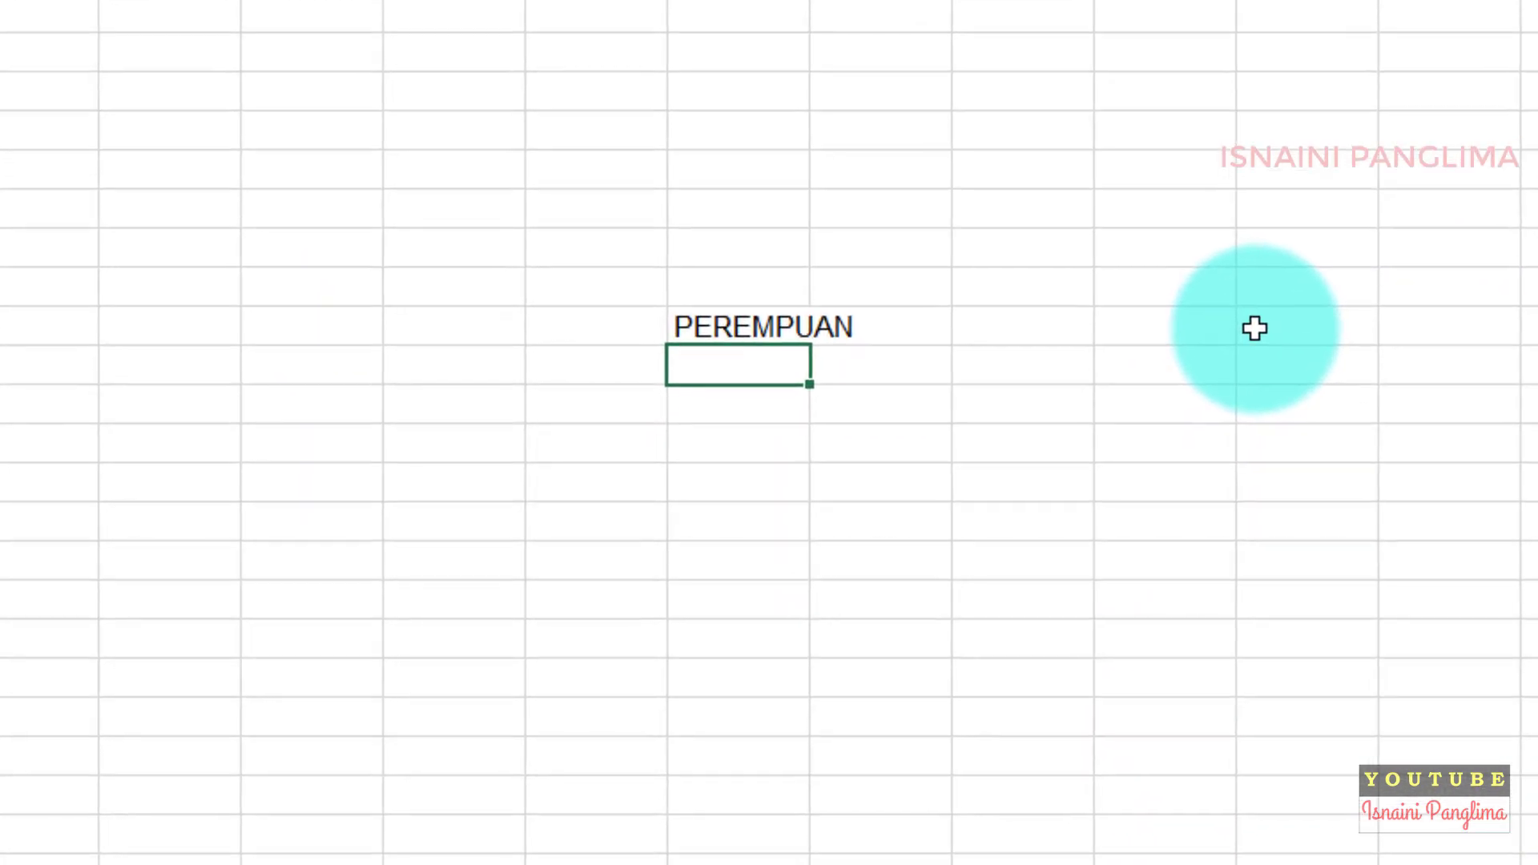
key(Down)
key(Down)
text(LAKI-LAKI)
key(Return)
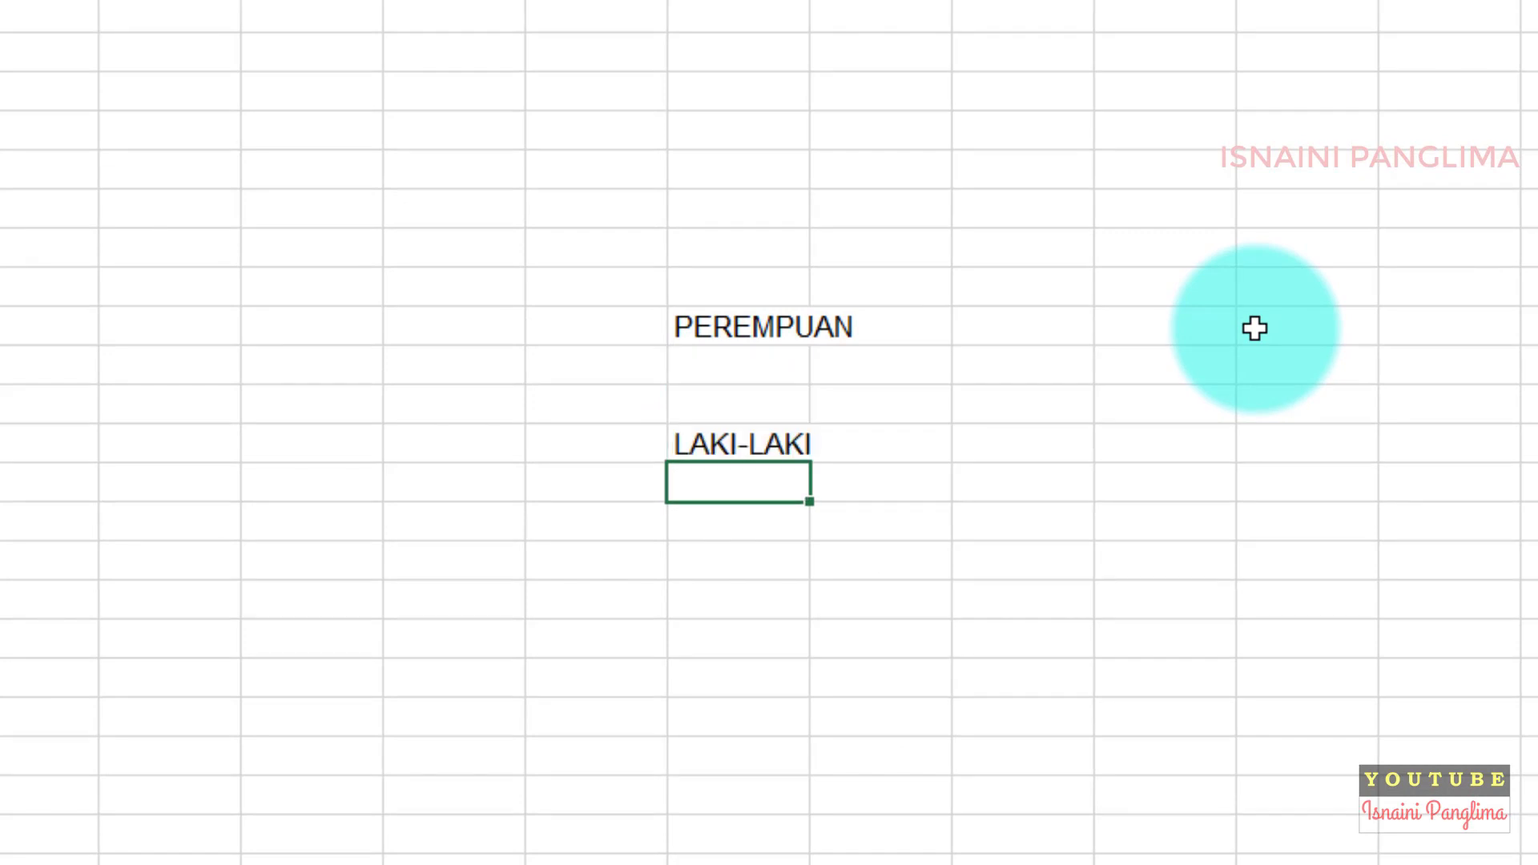
text(P)
text(EREMPUAN)
key(Return)
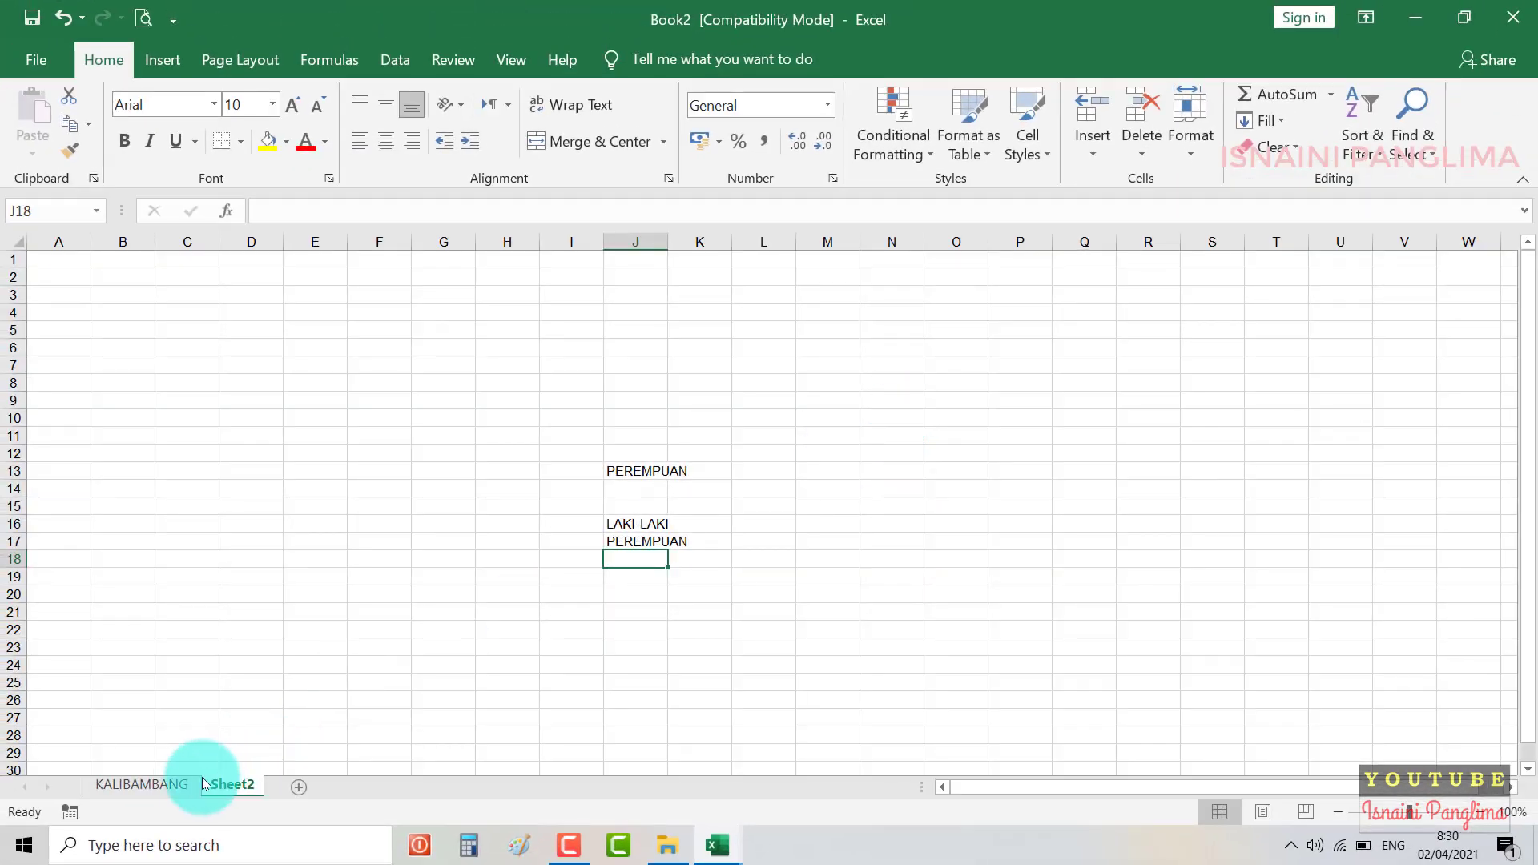
click(160, 784)
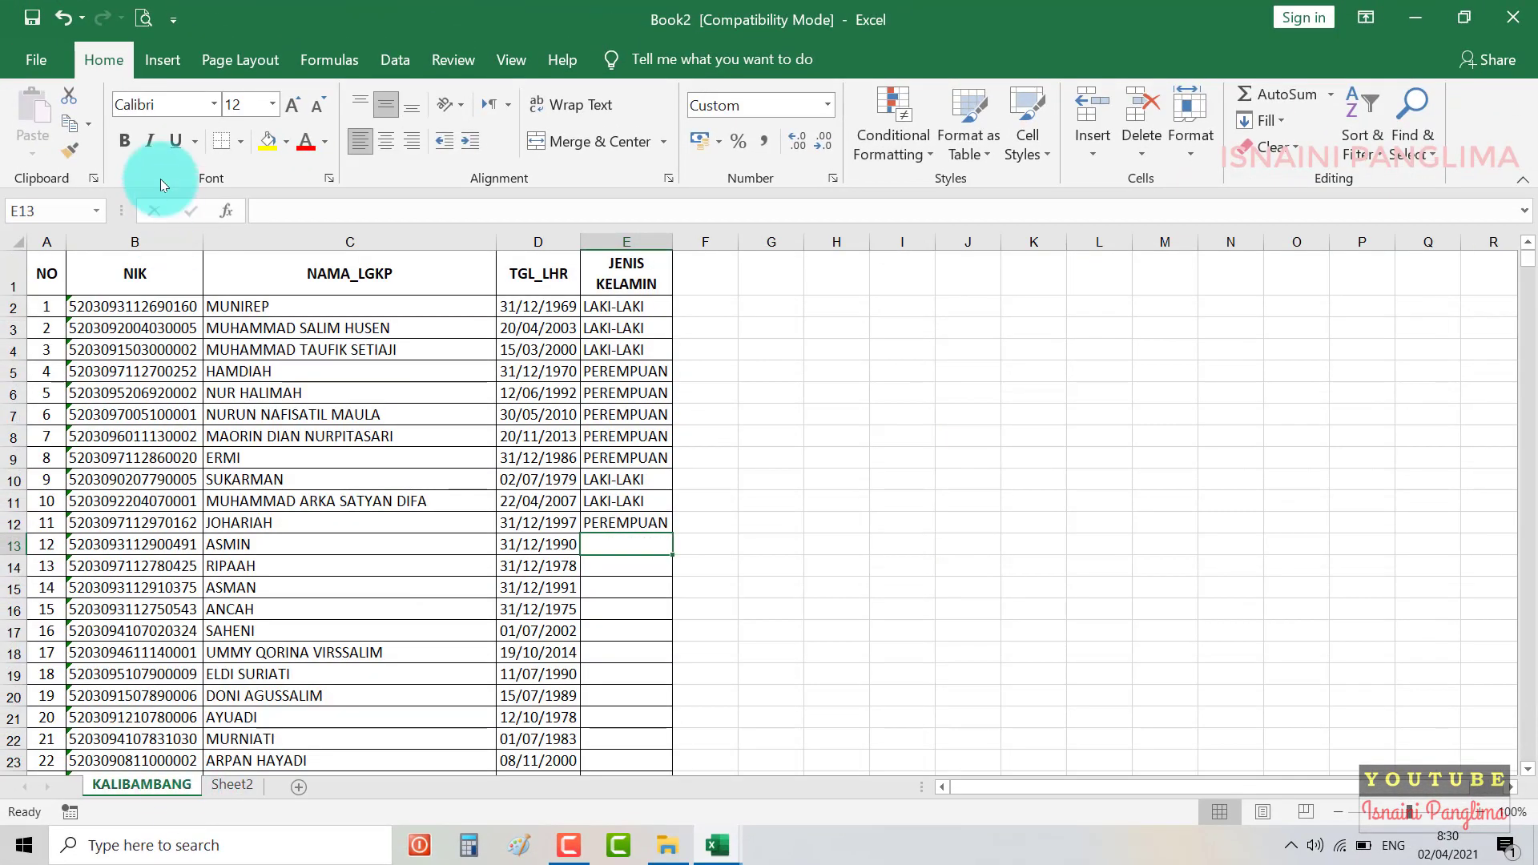
Open the AutoCorrect Options dialog from the Proofing page of Excel Options.
click(34, 62)
click(84, 791)
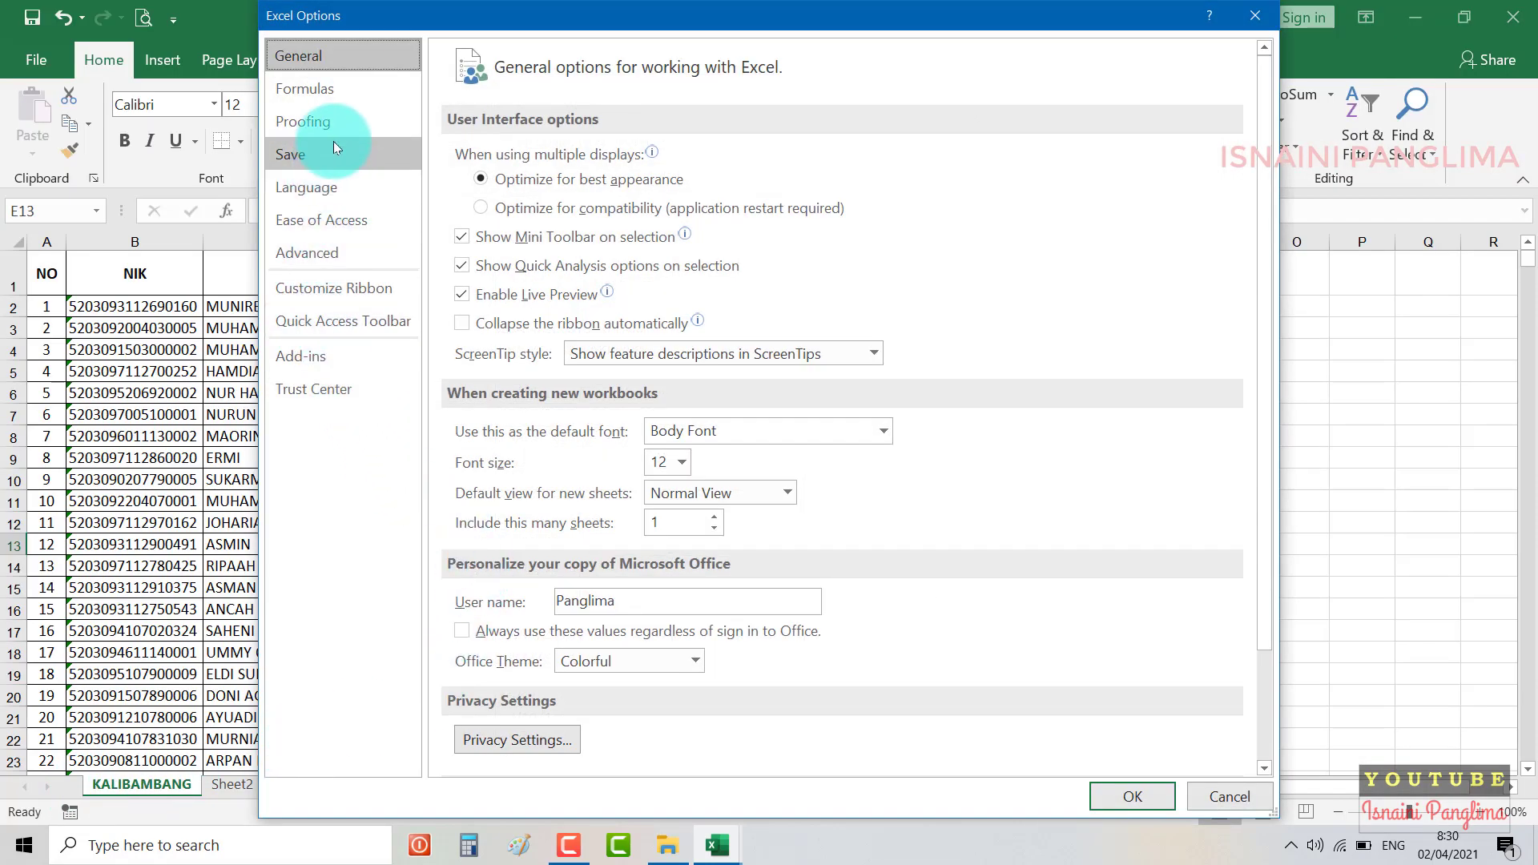
click(331, 125)
click(913, 160)
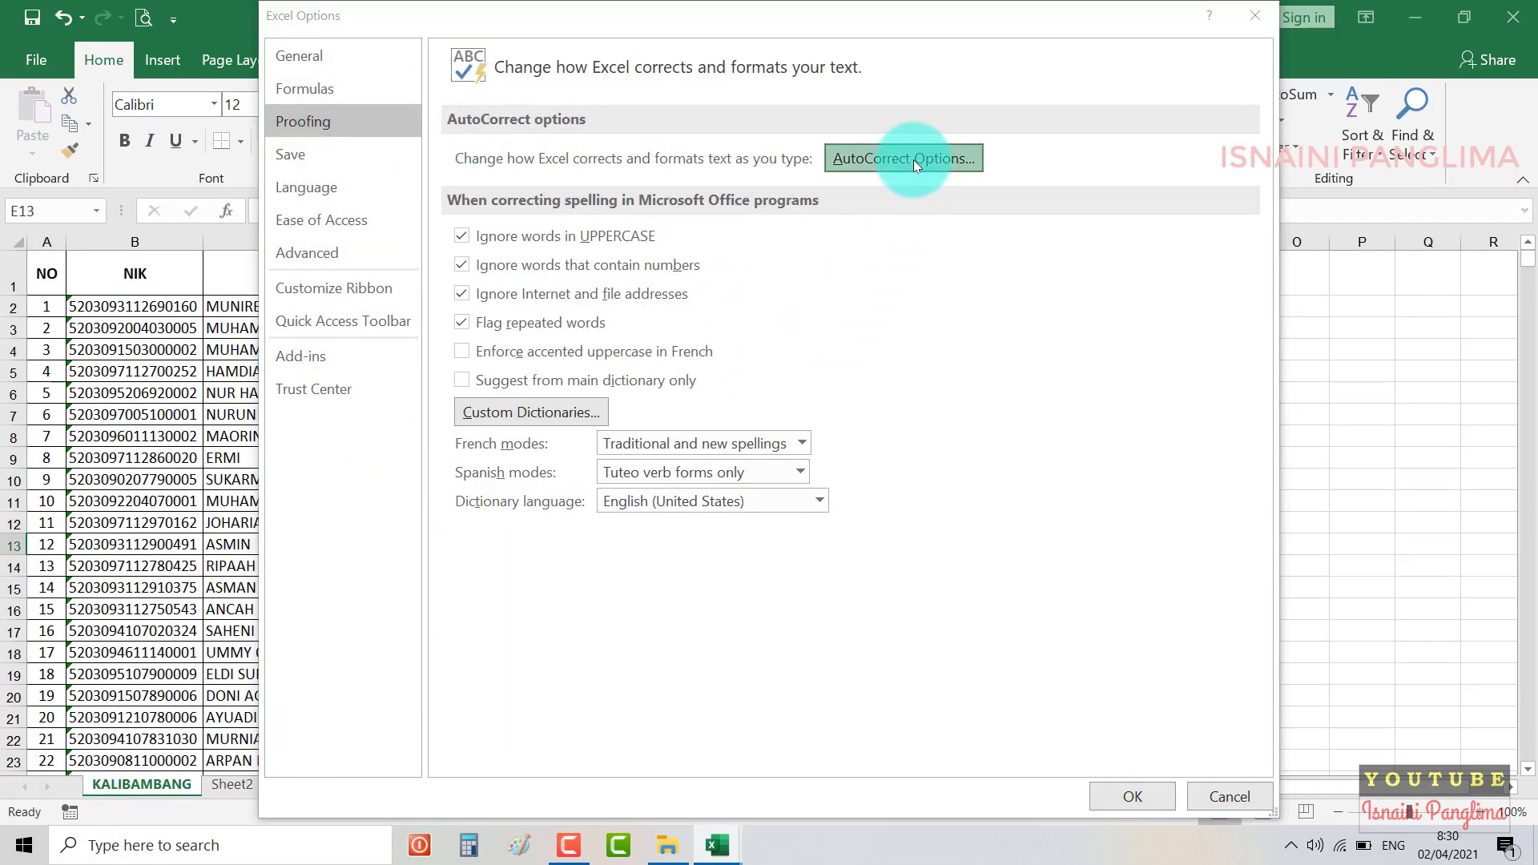
Check the P → PEREMPUAN replacement entry and close both dialogs with OK.
text(P)
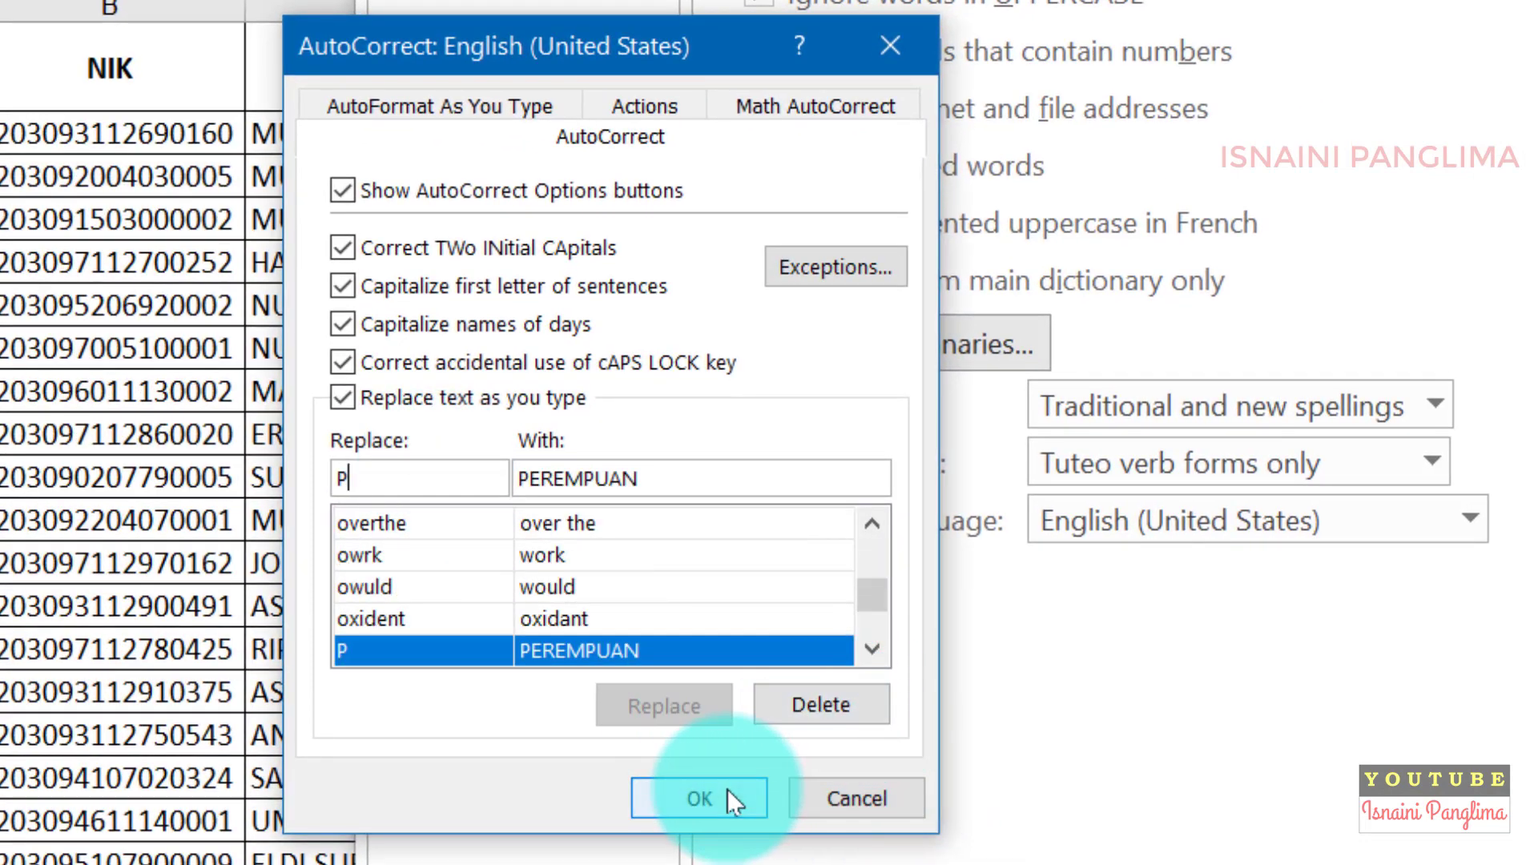
click(850, 798)
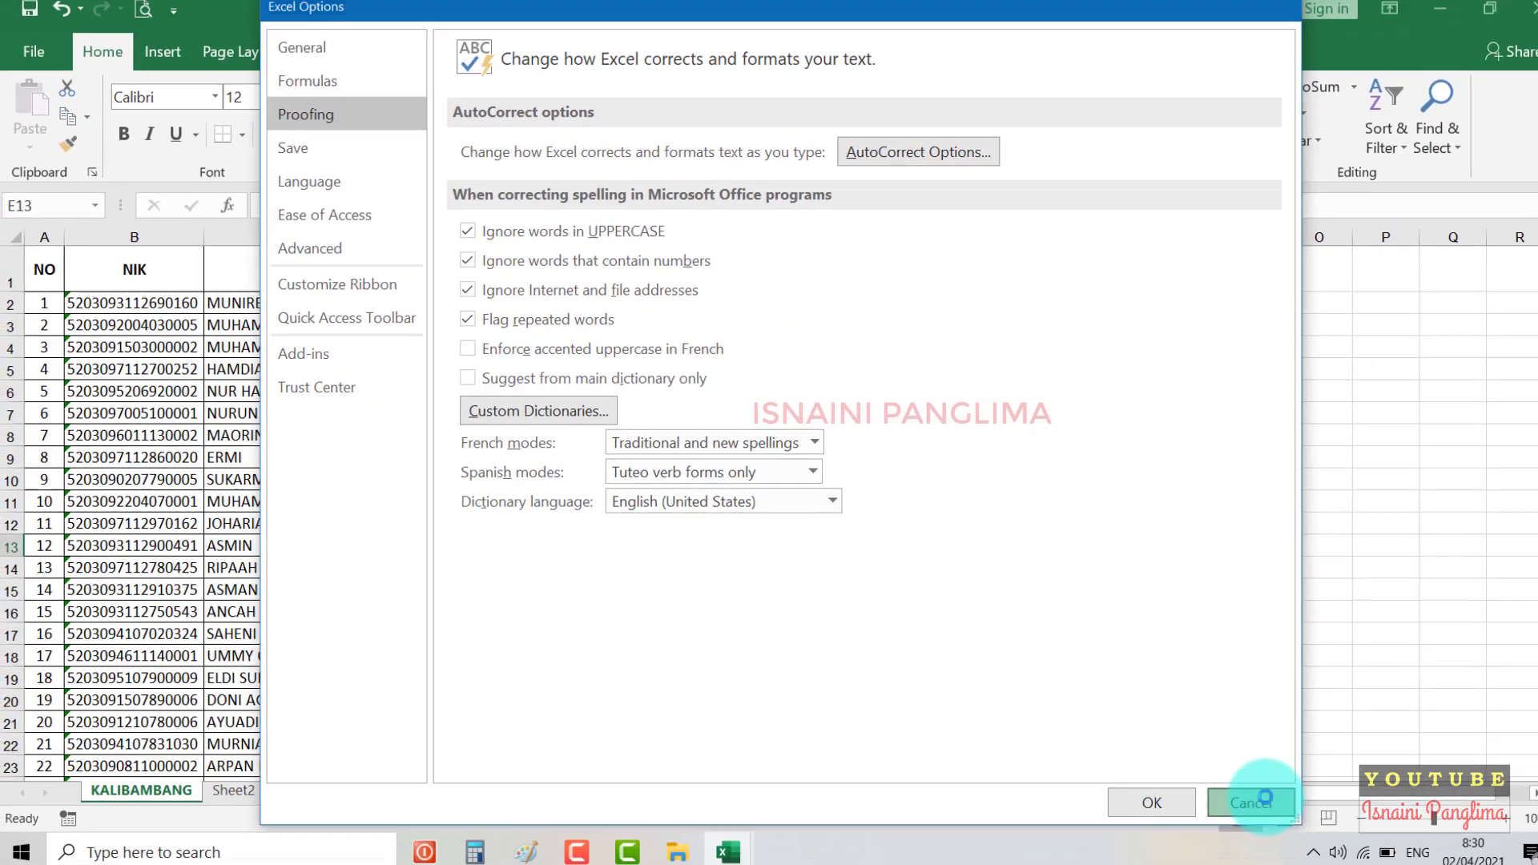
click(1254, 845)
click(471, 579)
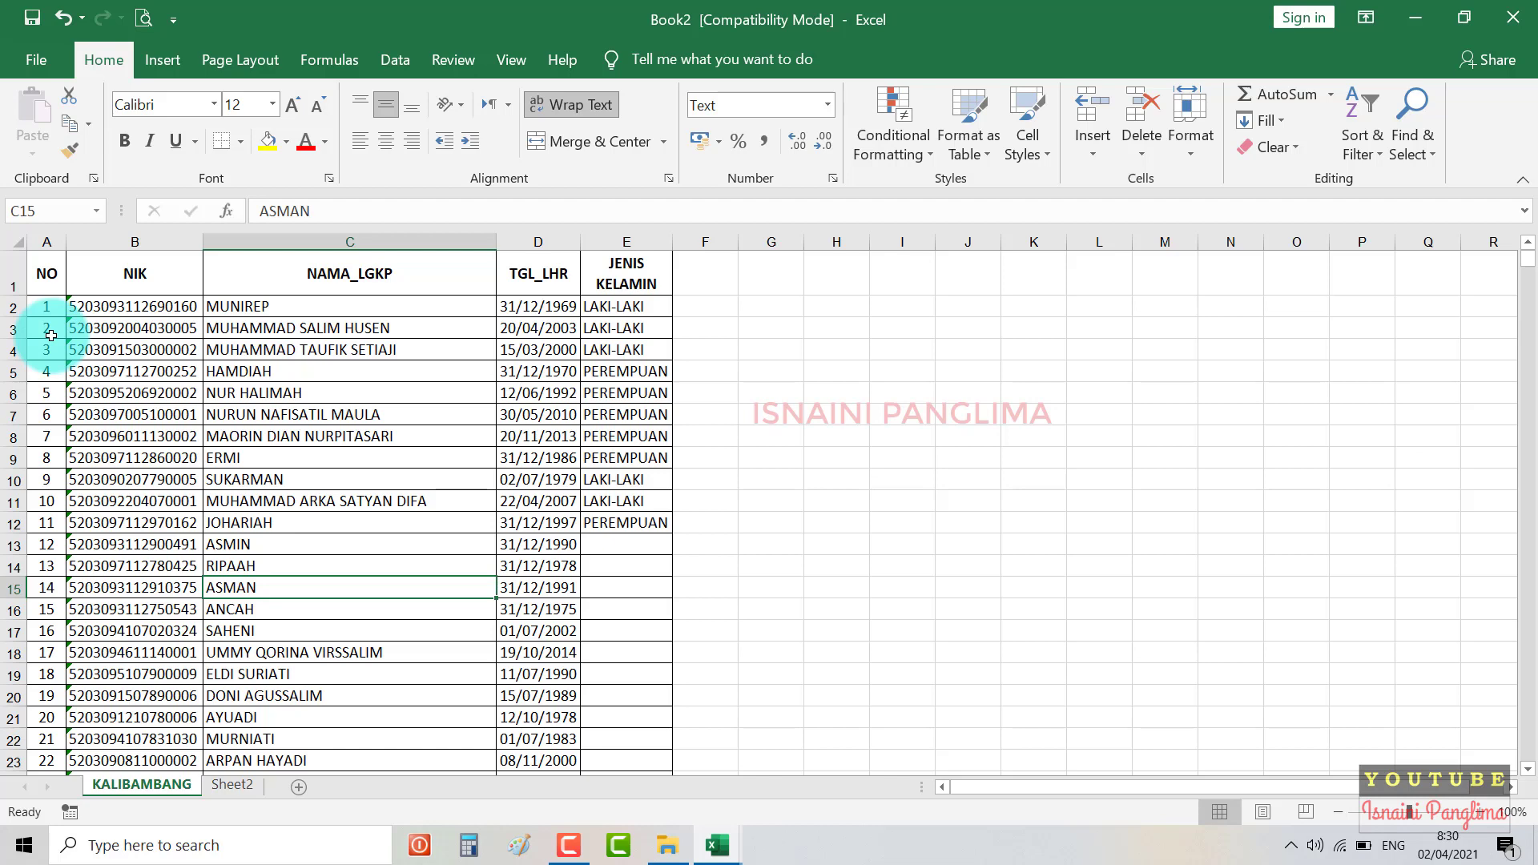
Jump to the last data row, row 2064, and enter LAKI-LAKI then PEREMPUAN in column E.
click(646, 372)
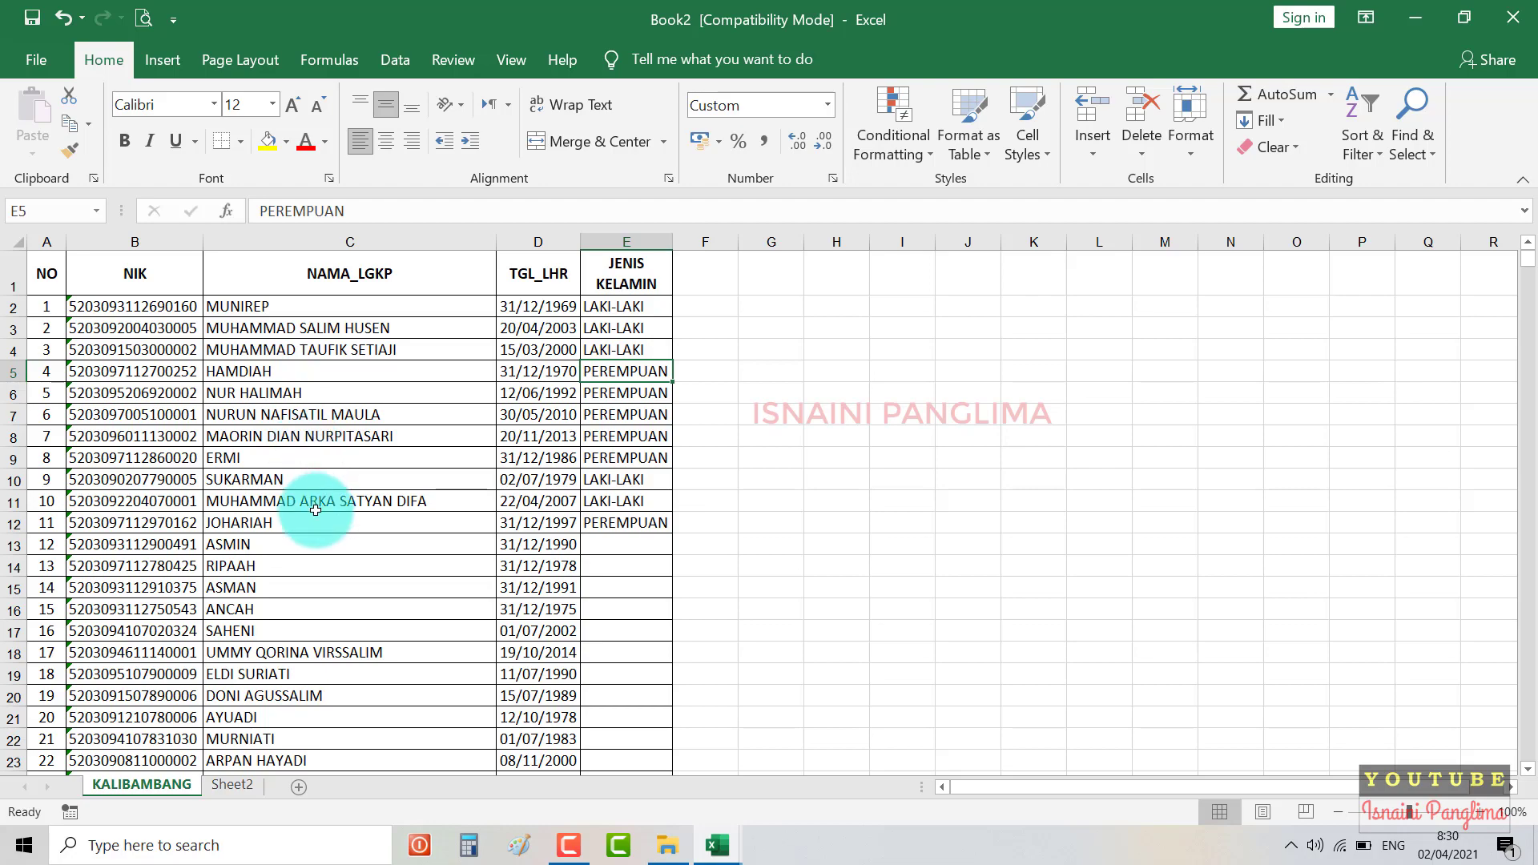
click(46, 306)
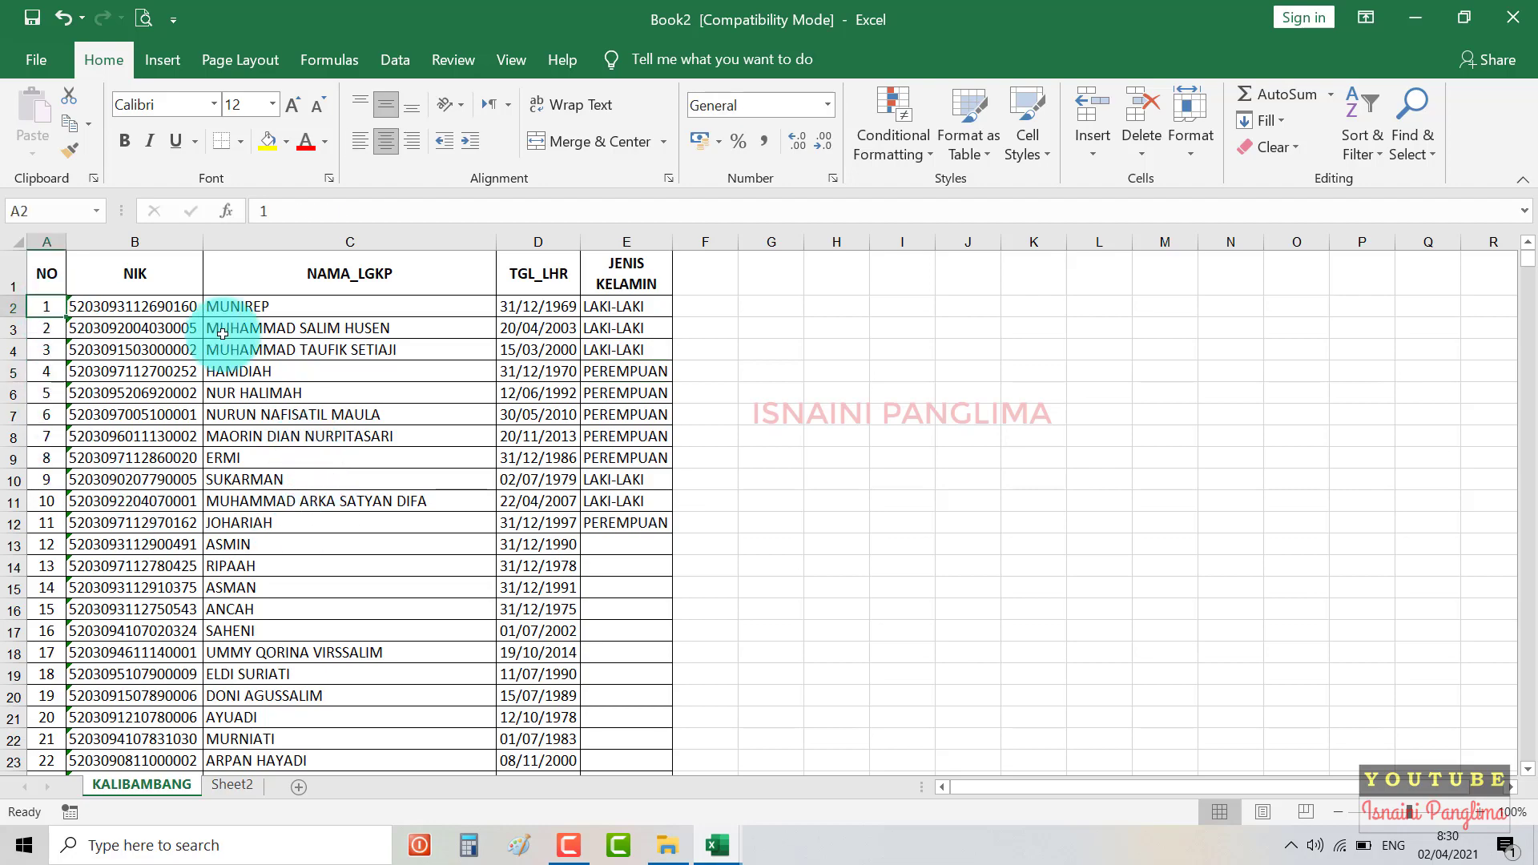
key(ctrl+Down)
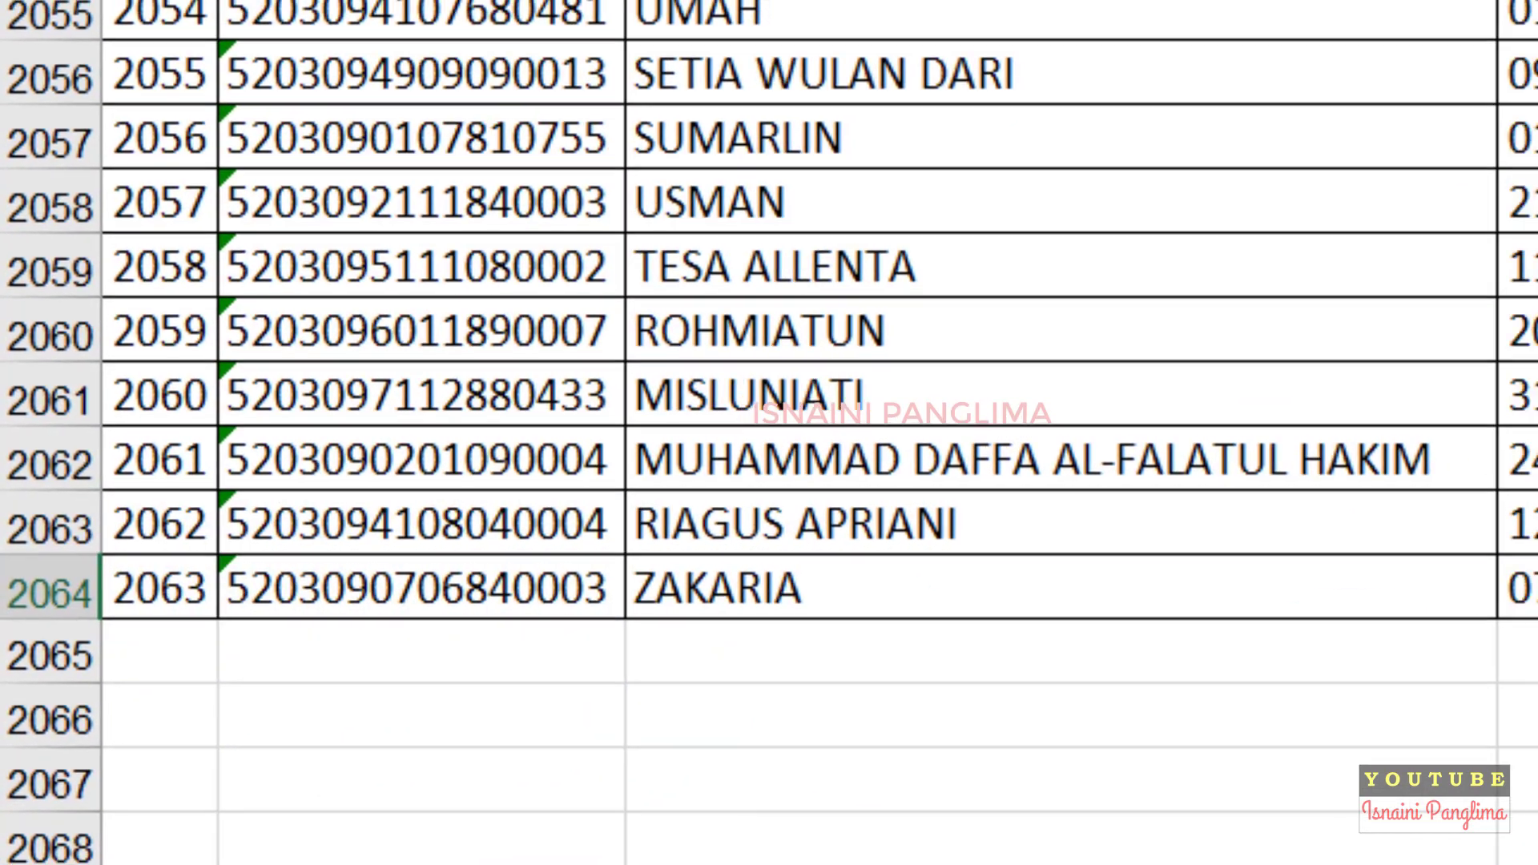
key(Right)
key(Right)
key(Right)
text(L)
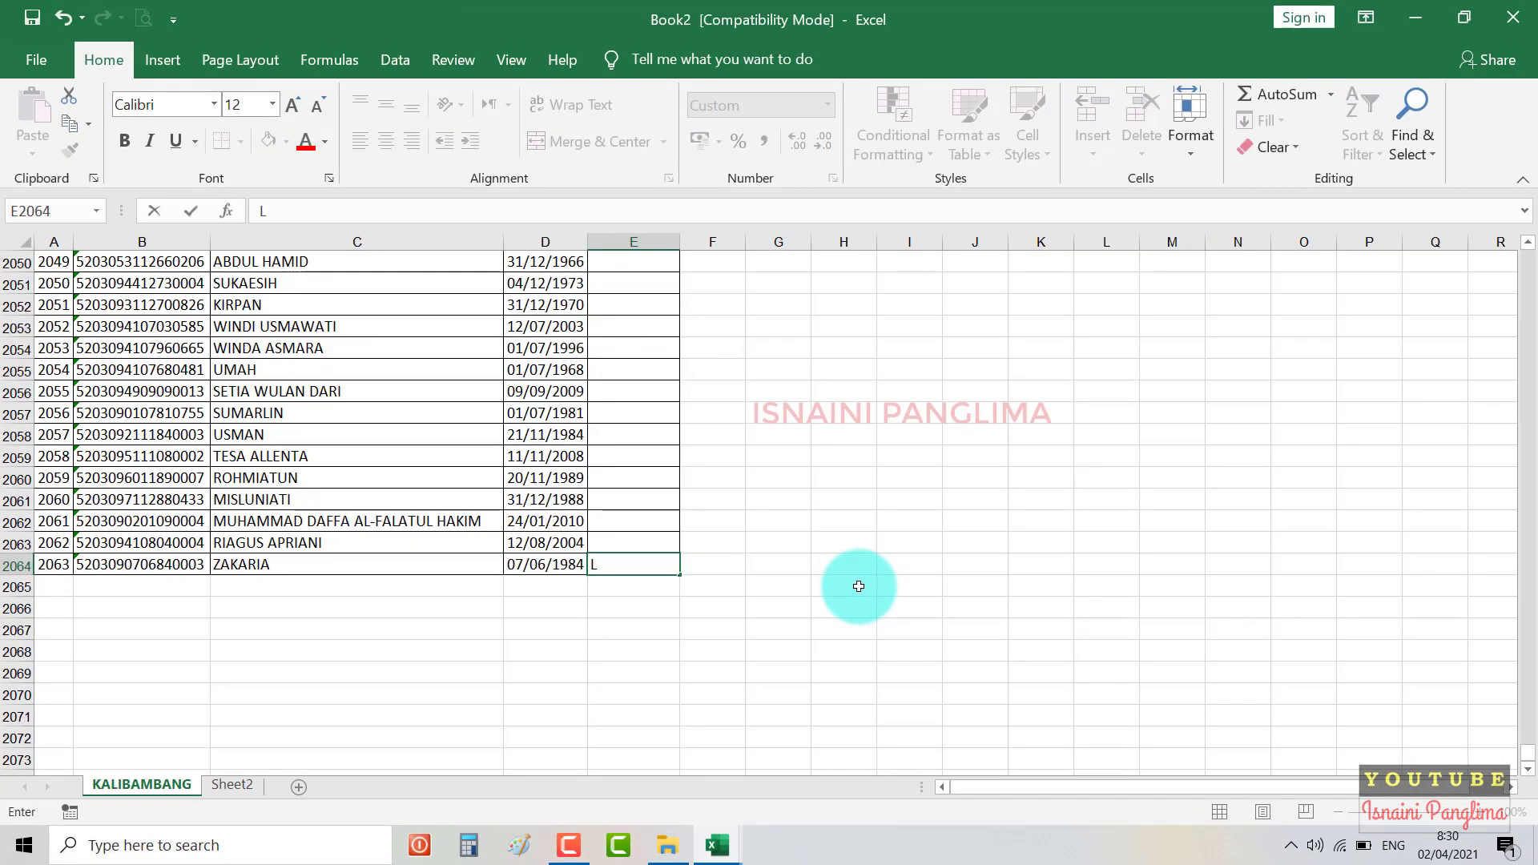
key(Return)
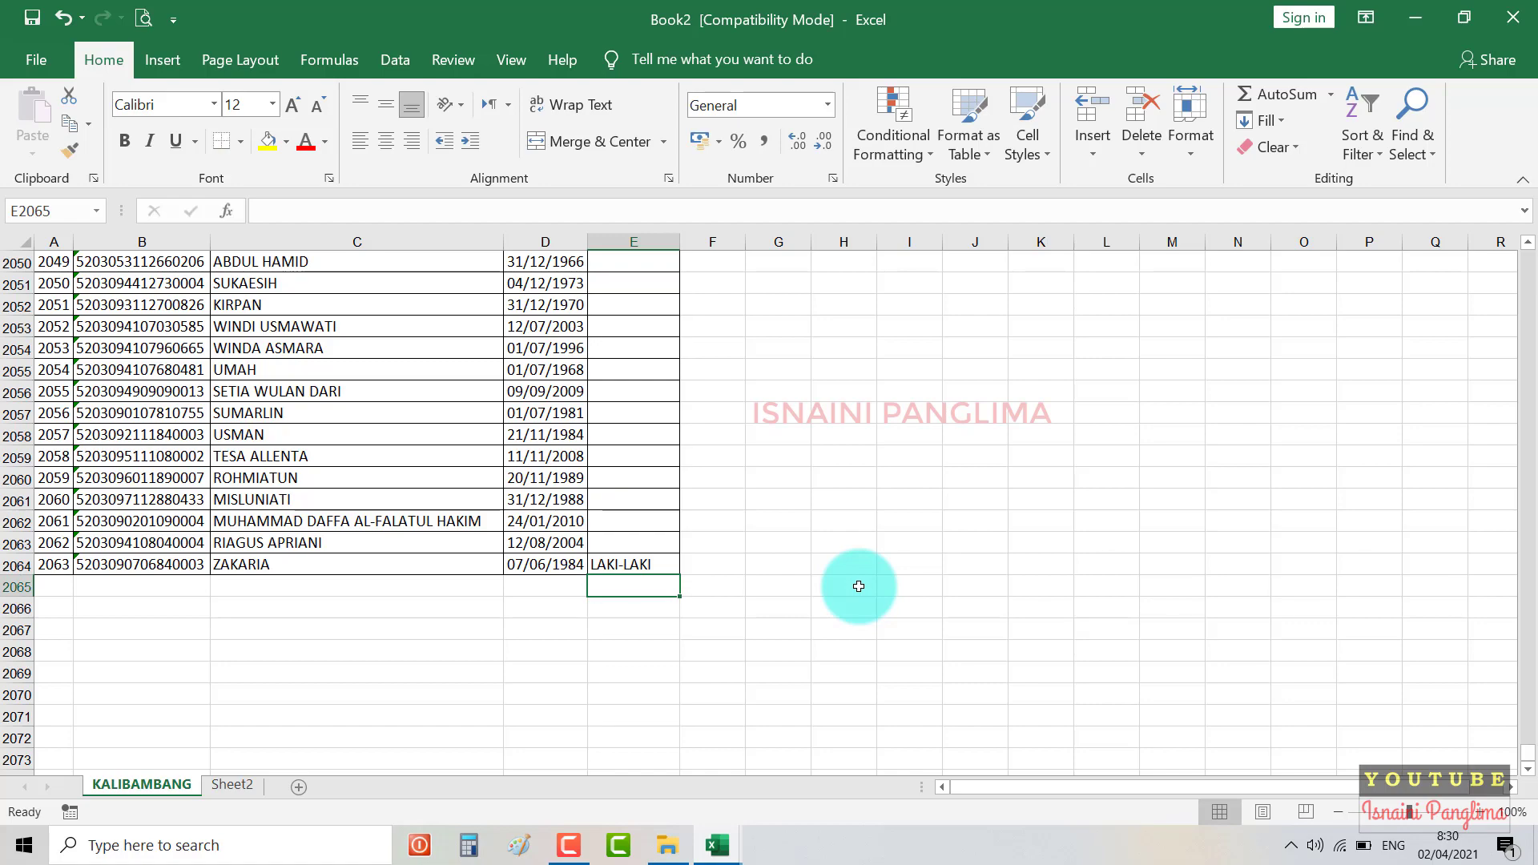
key(Up)
key(Up)
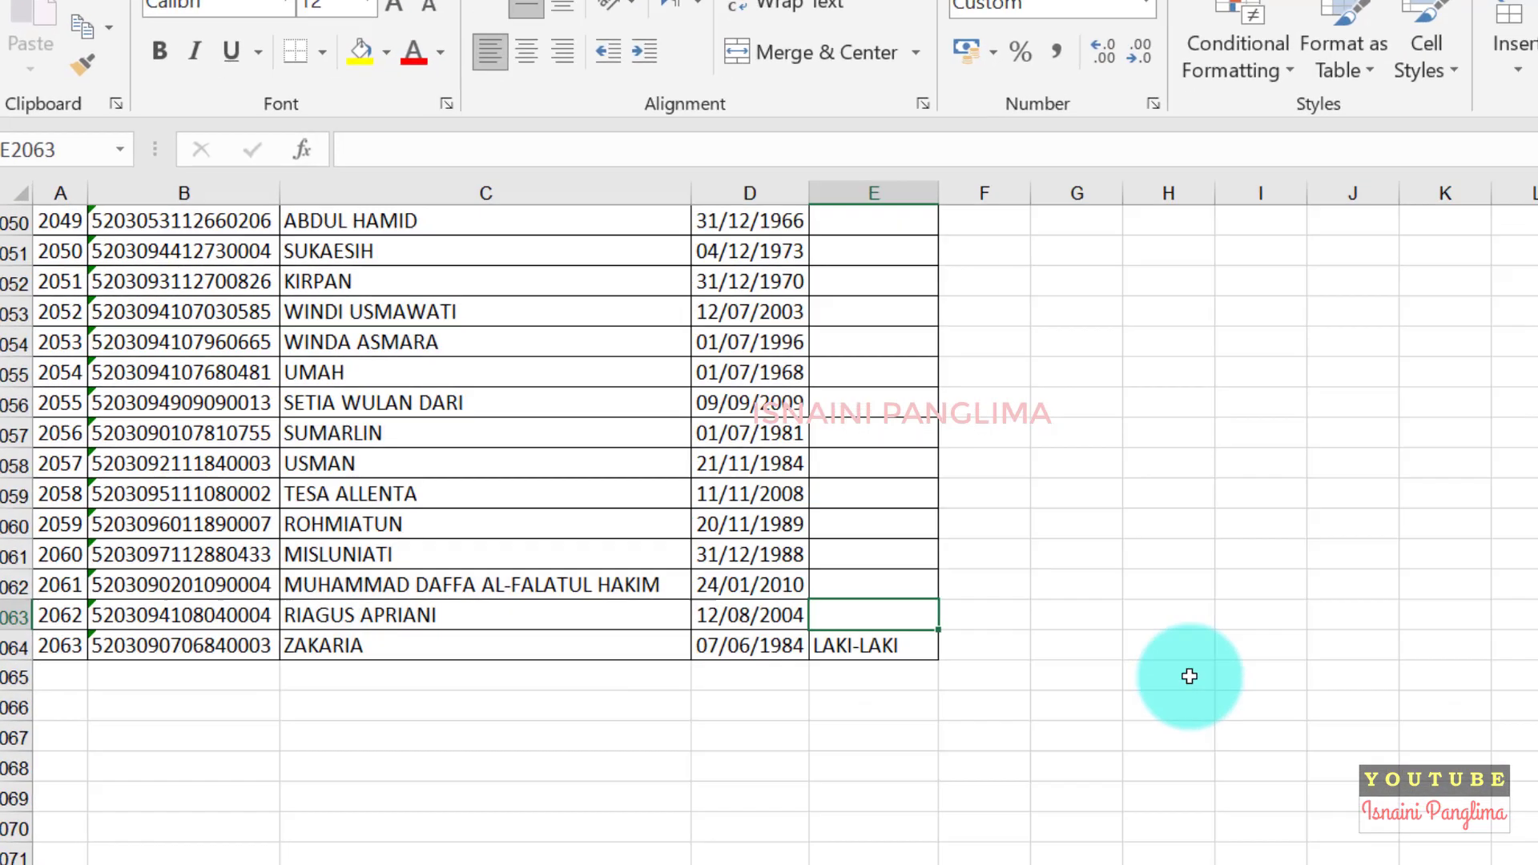
text(2)
key(Up)
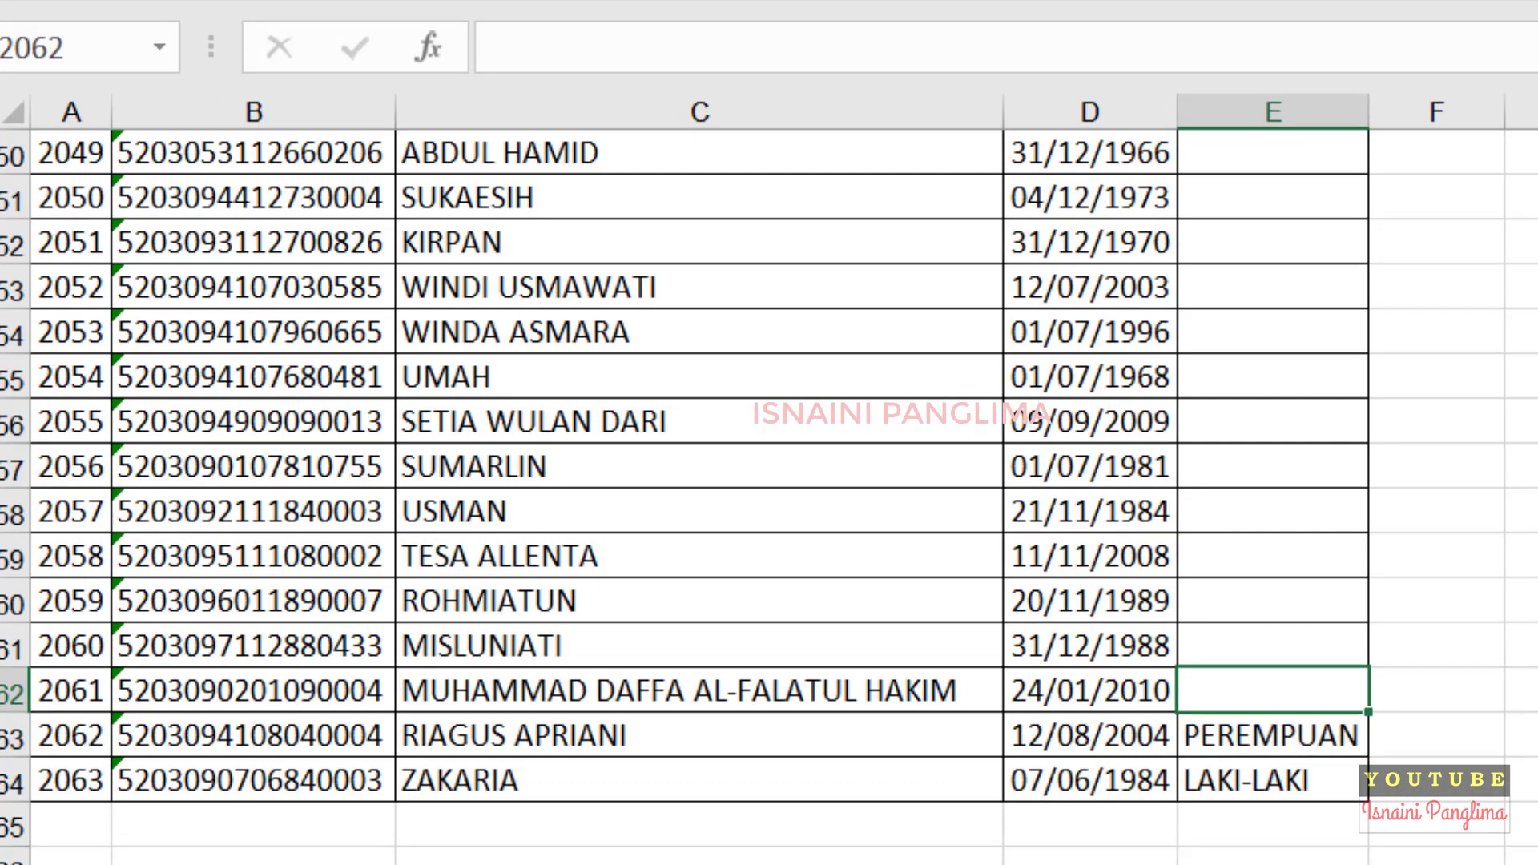
Continue upward with LAKI-LAKI, PEREMPUAN, PEREMPUAN, PEREMPUAN, LAKI-LAKI, PEREMPUAN, PEREMPUAN using the 1/2 shortcuts.
text(1)
key(Up)
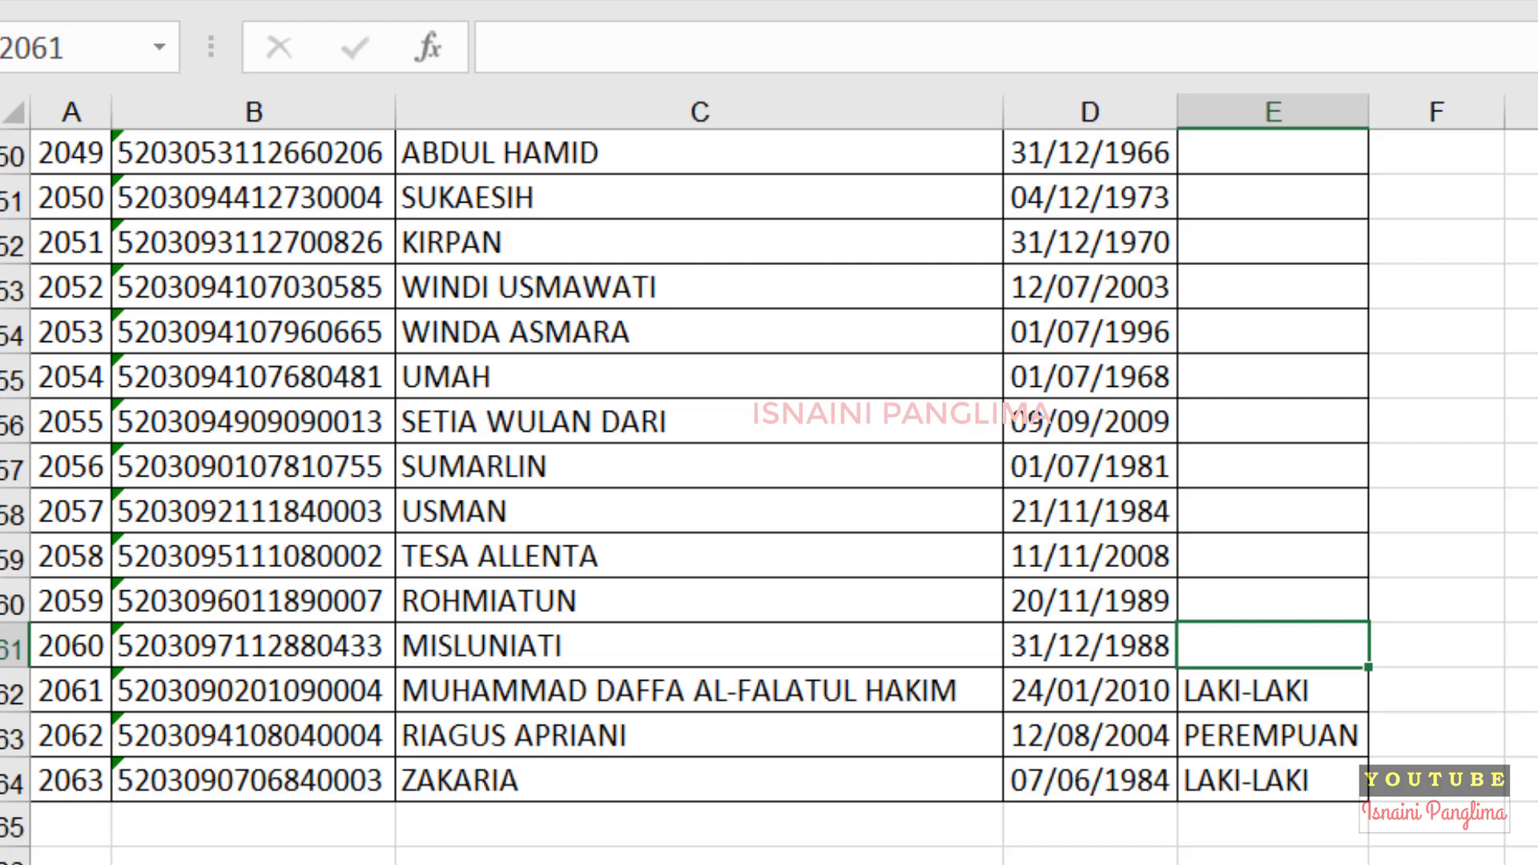
text(2)
key(Up)
text(2)
key(Up)
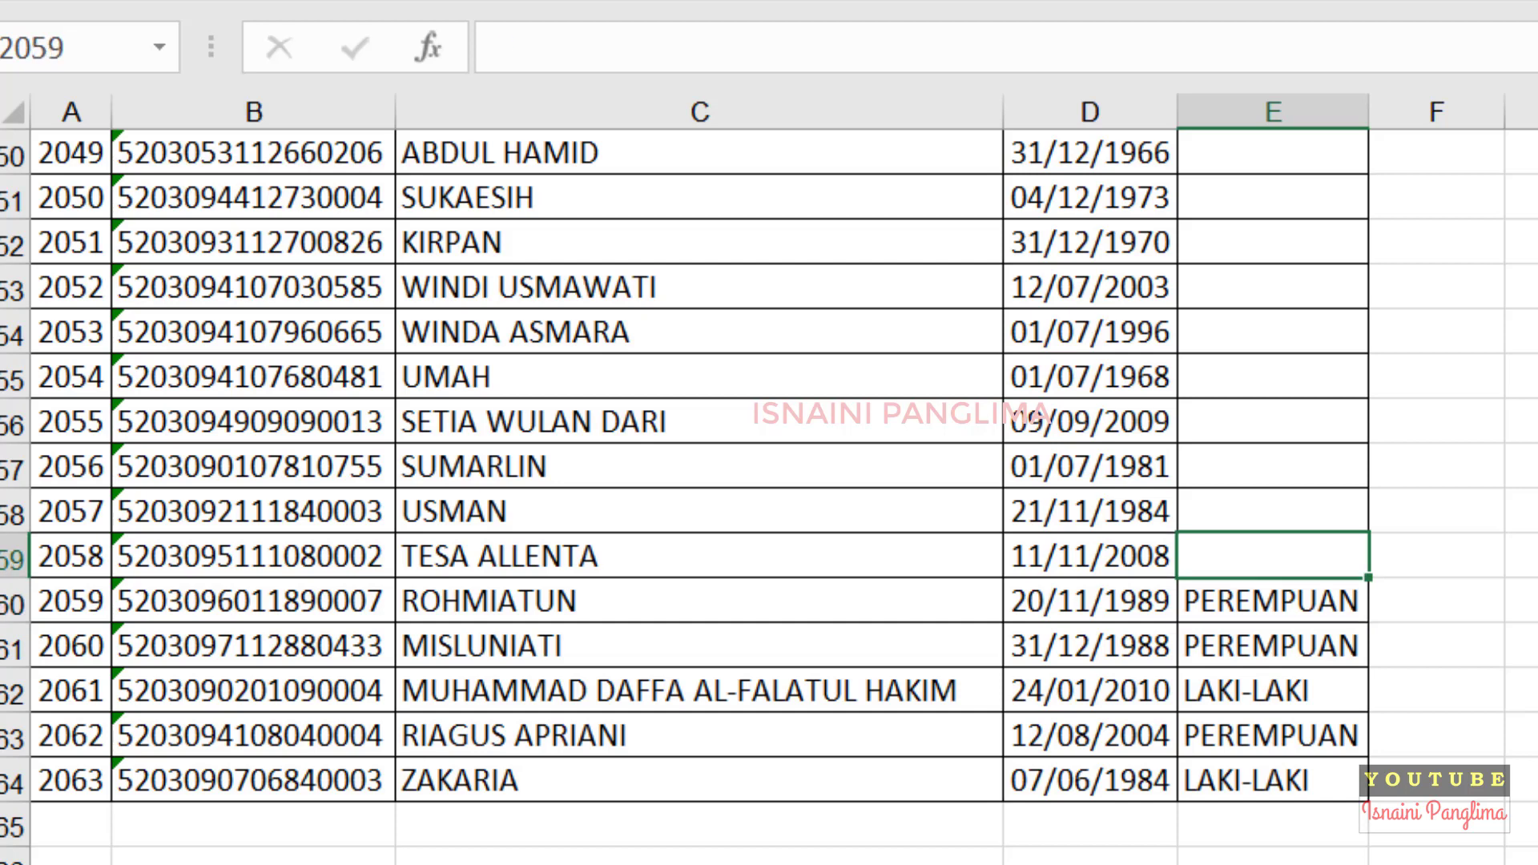
text(2)
key(Up)
text(1)
key(Up)
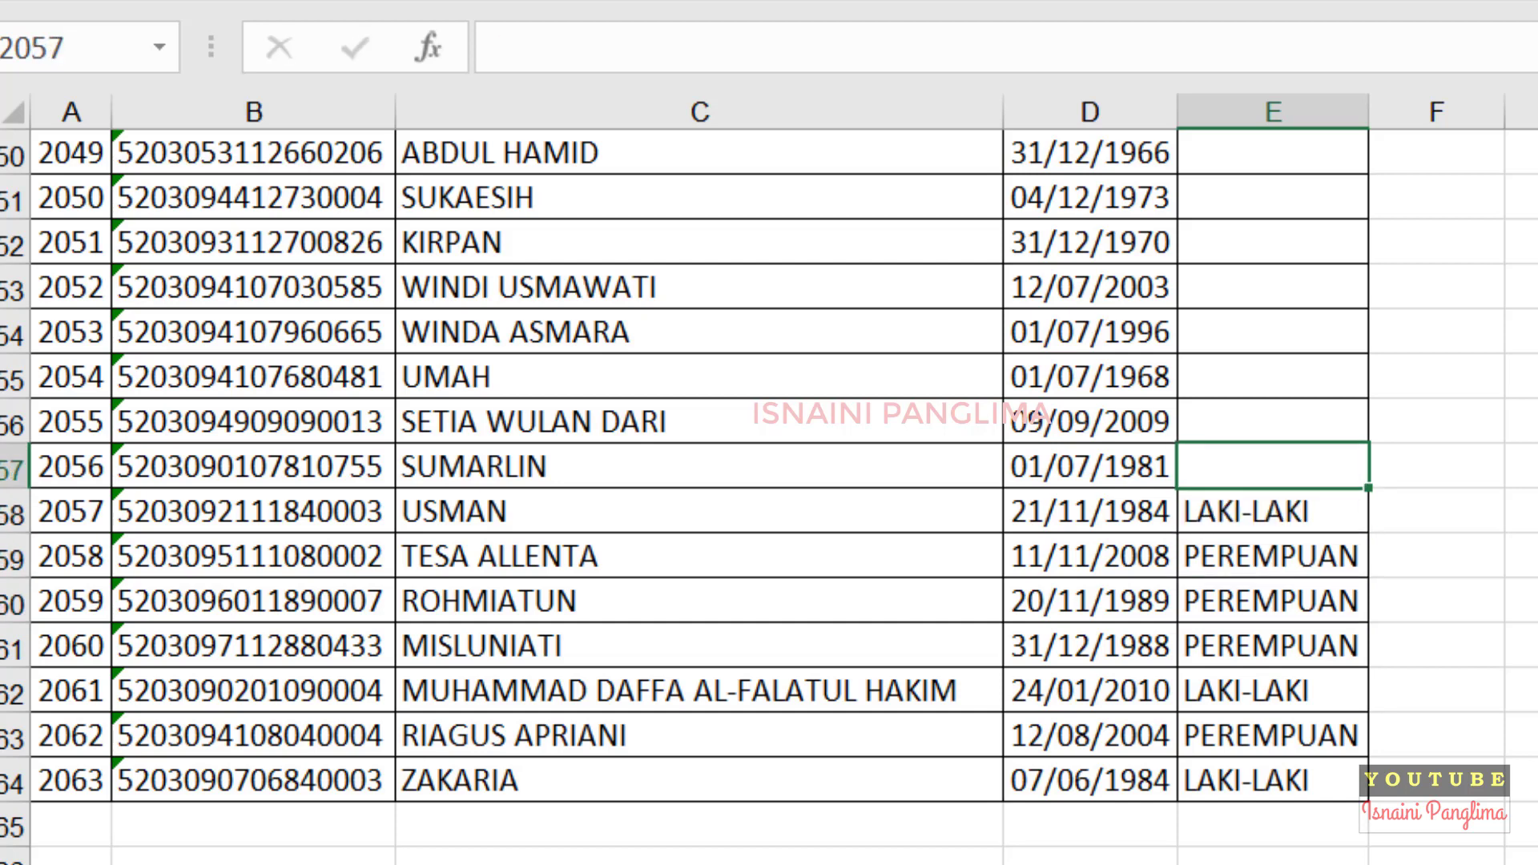
text(2)
key(Up)
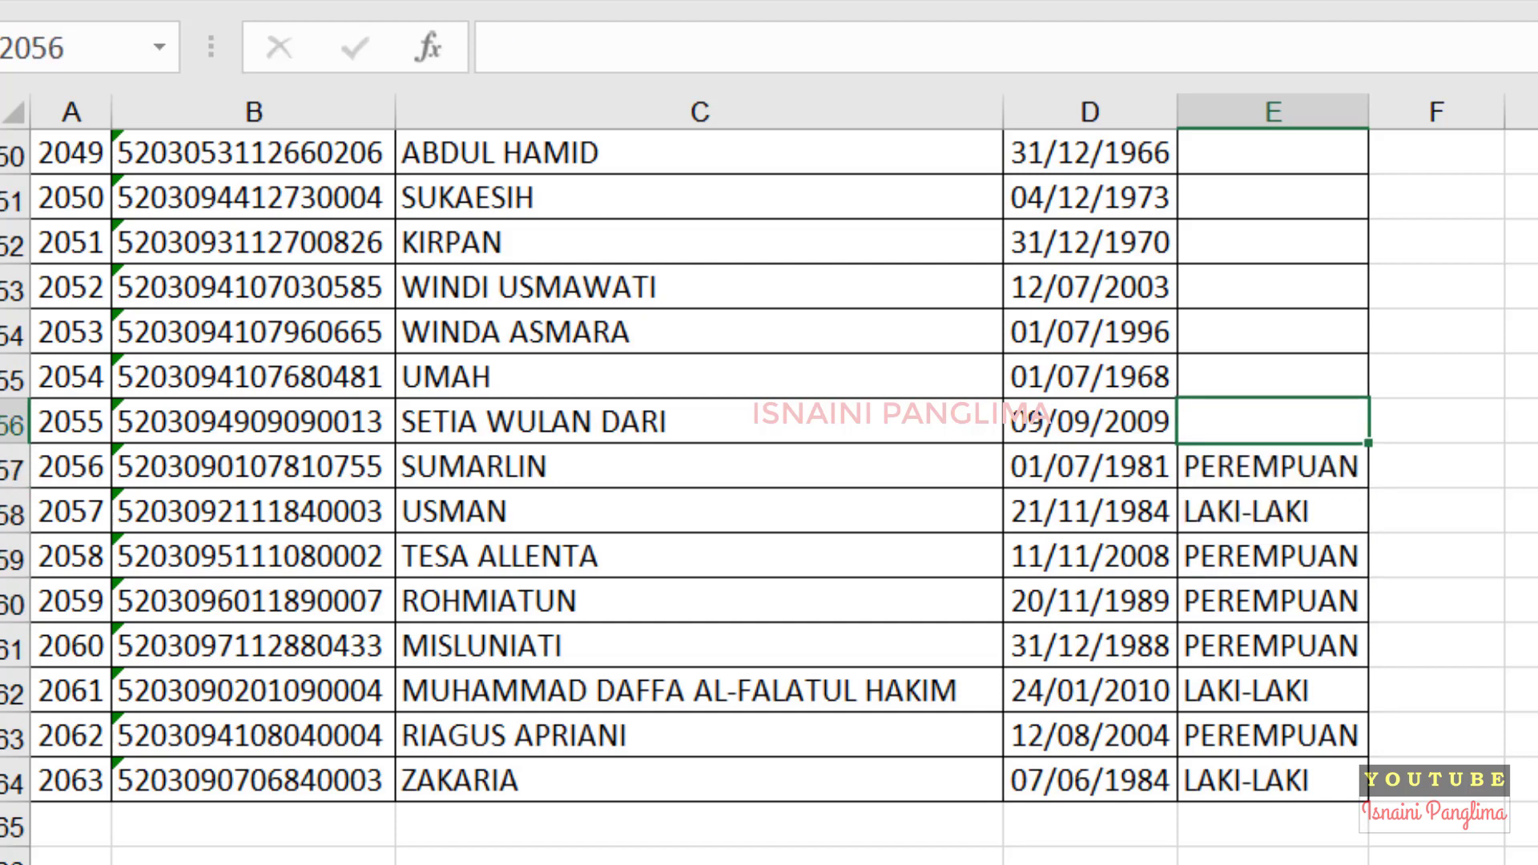
text(2)
key(Up)
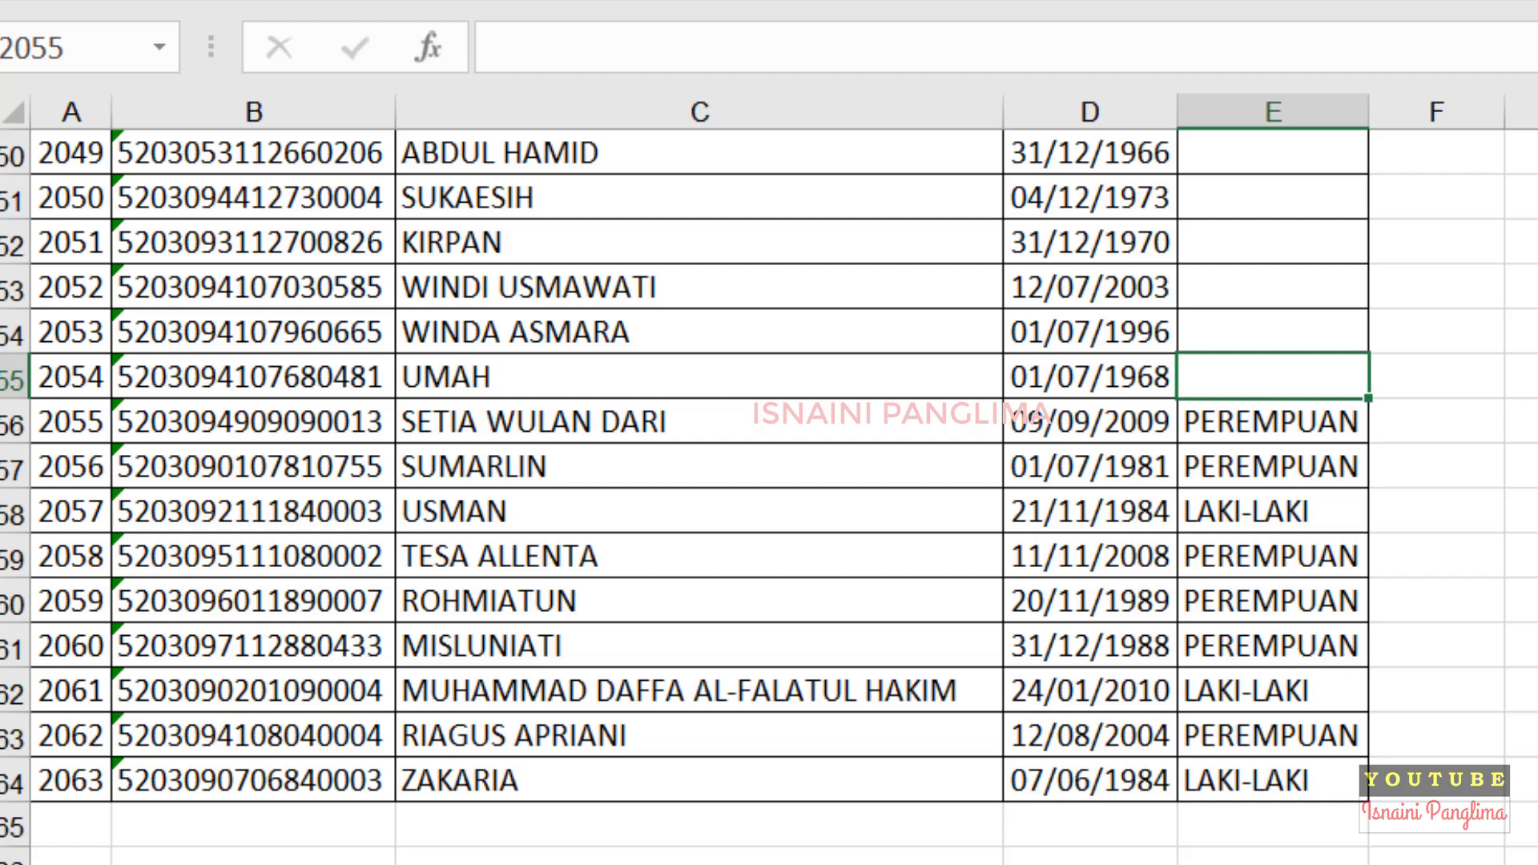
Finish with PEREMPUAN, PEREMPUAN and LAKI-LAKI up to row 2050, then return to the header row.
text(P)
key(Up)
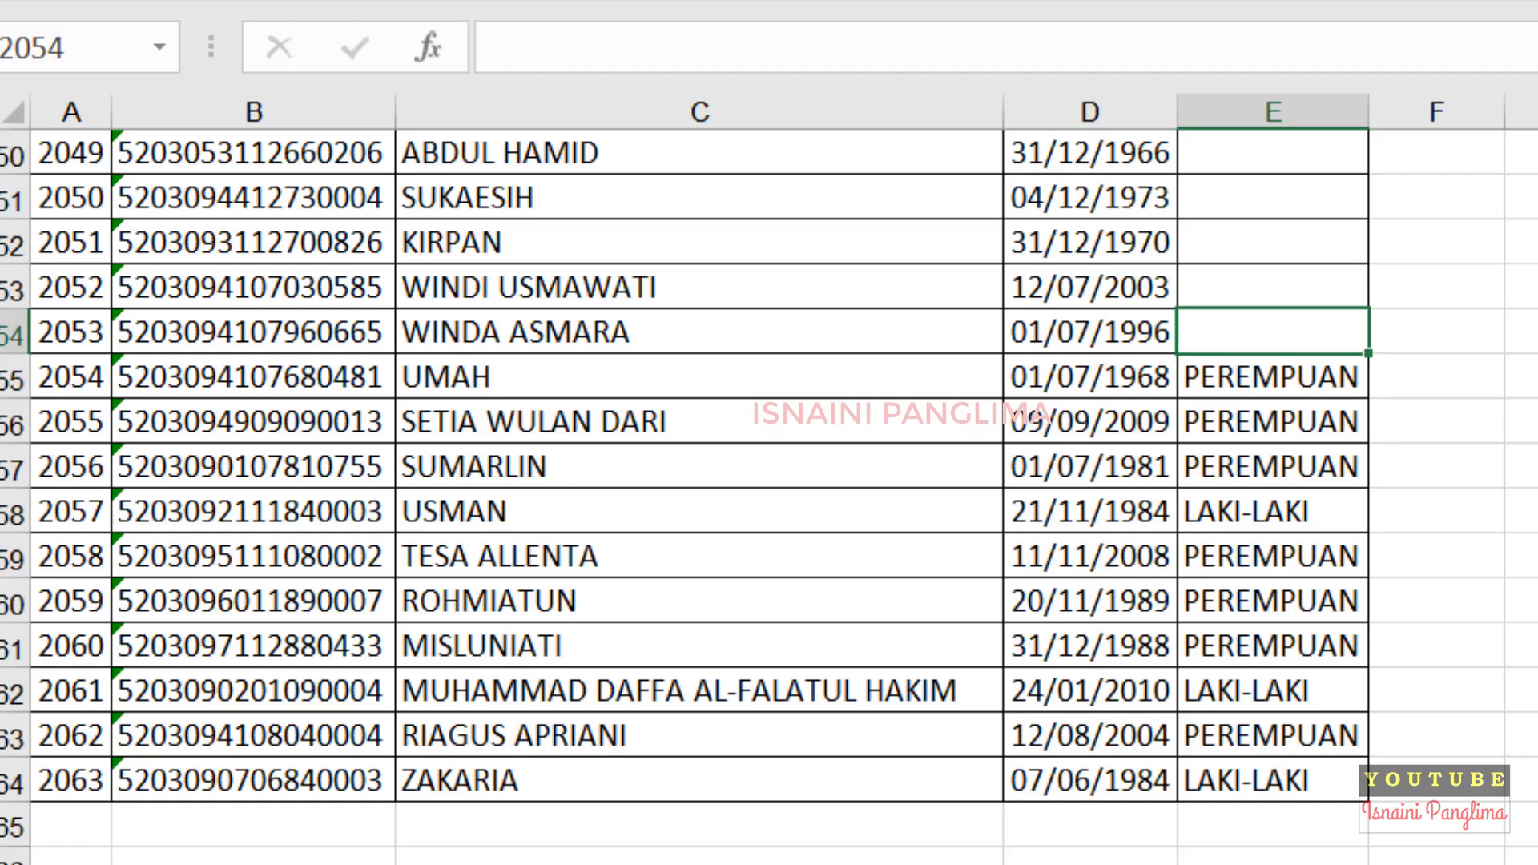
key(p)
key(Up)
key(p)
key(Up)
key(p)
key(Up)
key(p)
key(Up)
text(LL)
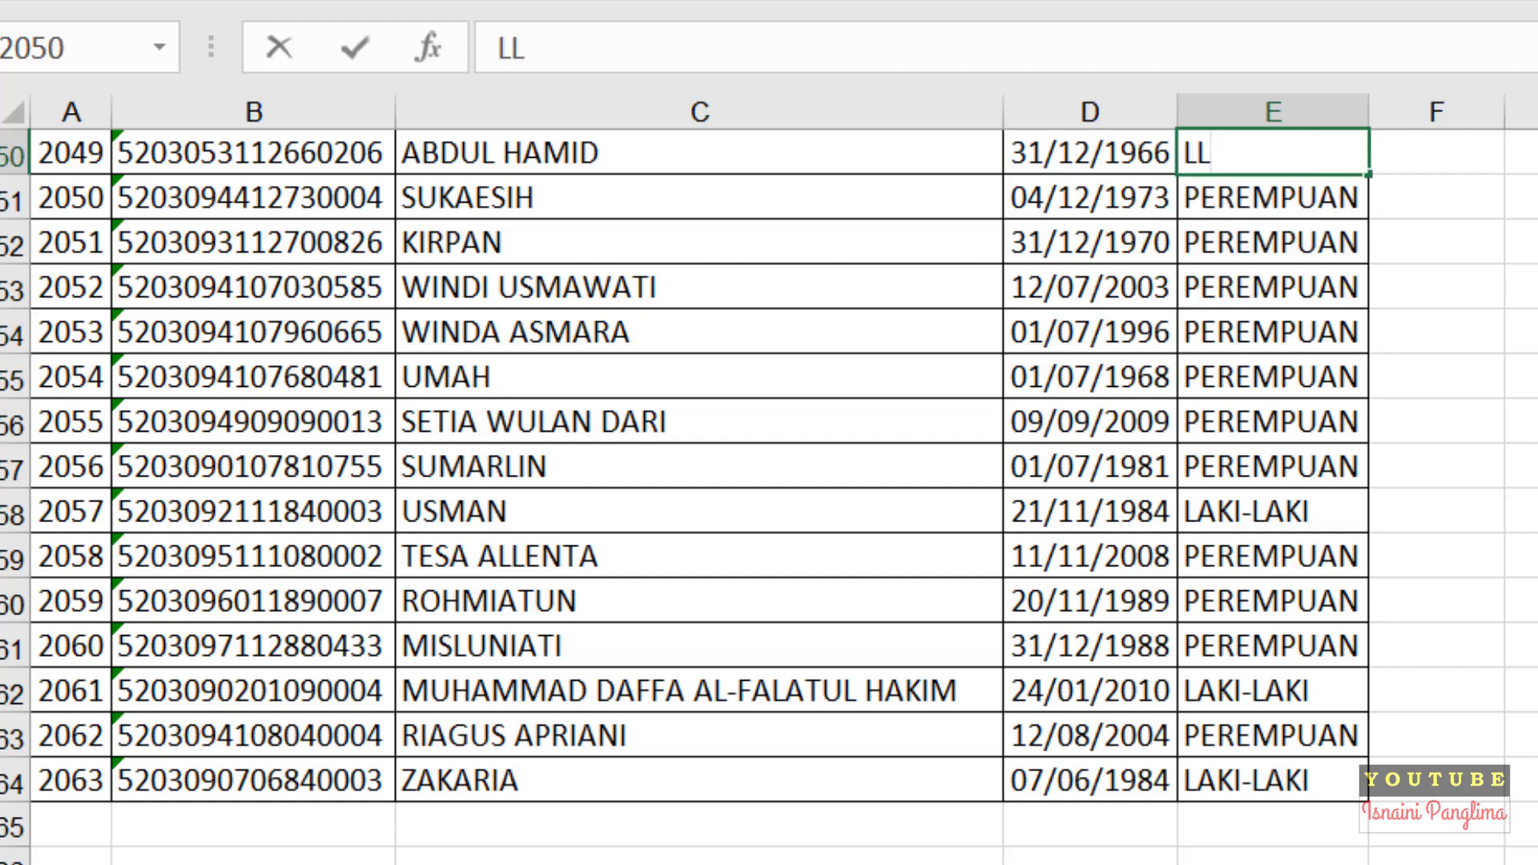
key(BackSpace)
key(Up)
key(Up)
key(Up)
key(Up)
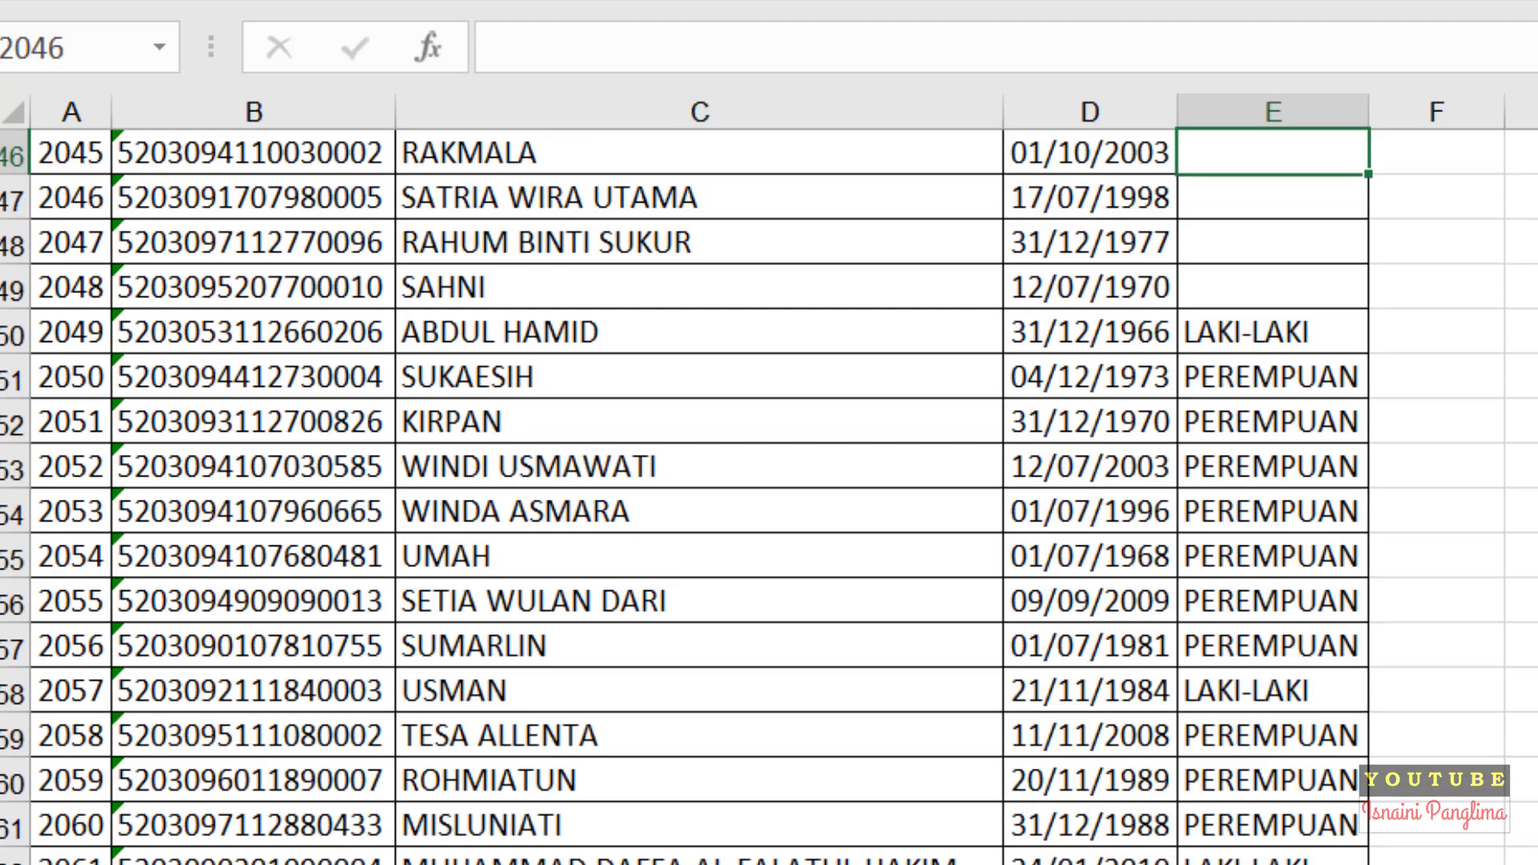
key(ctrl+Up)
key(Up)
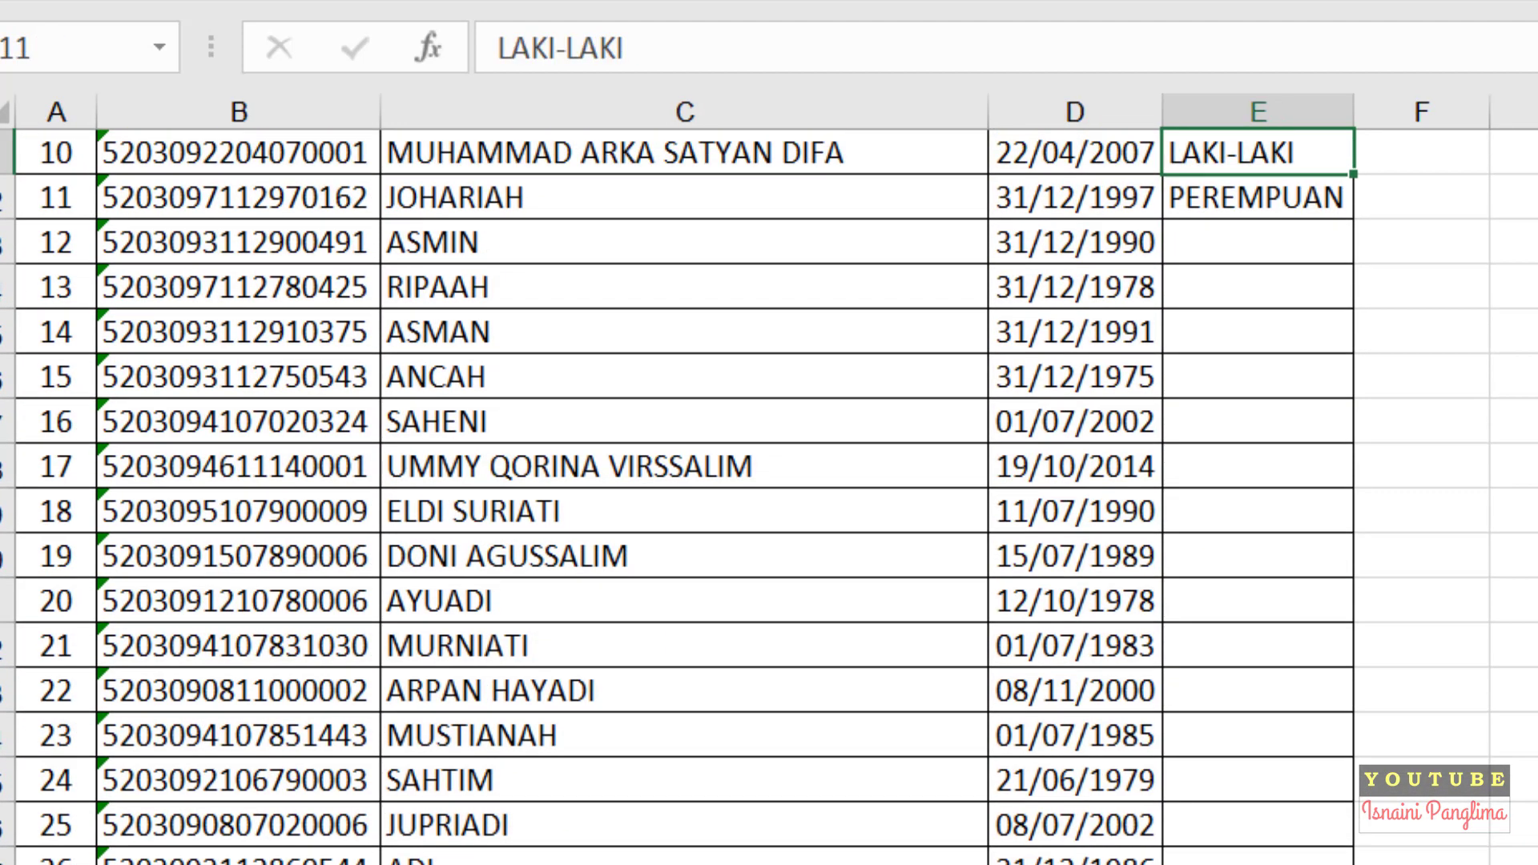
key(ctrl+Up)
key(Left)
key(Left)
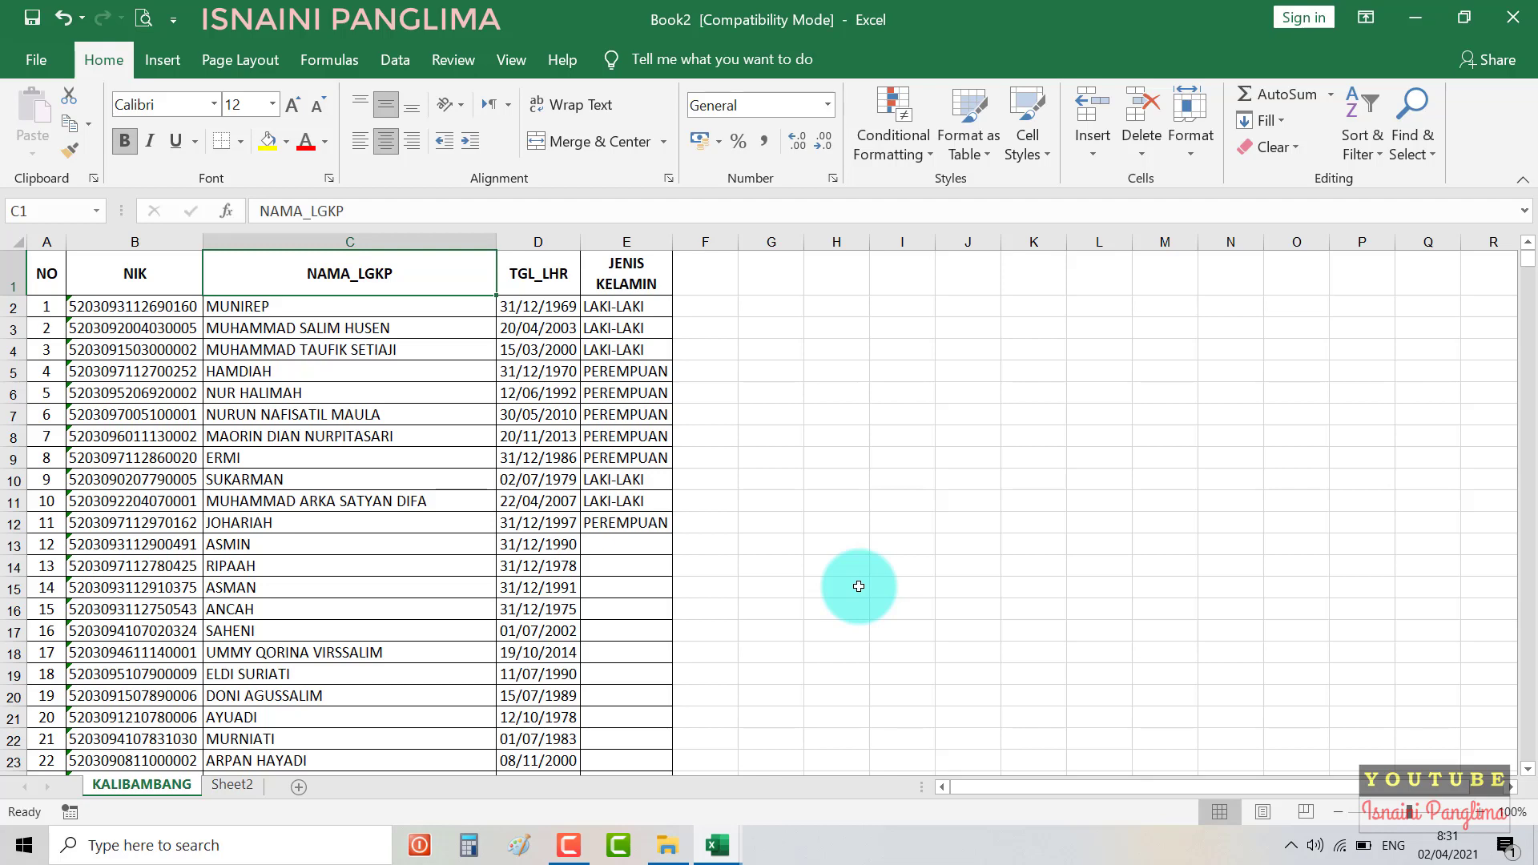
key(Left)
key(Left)
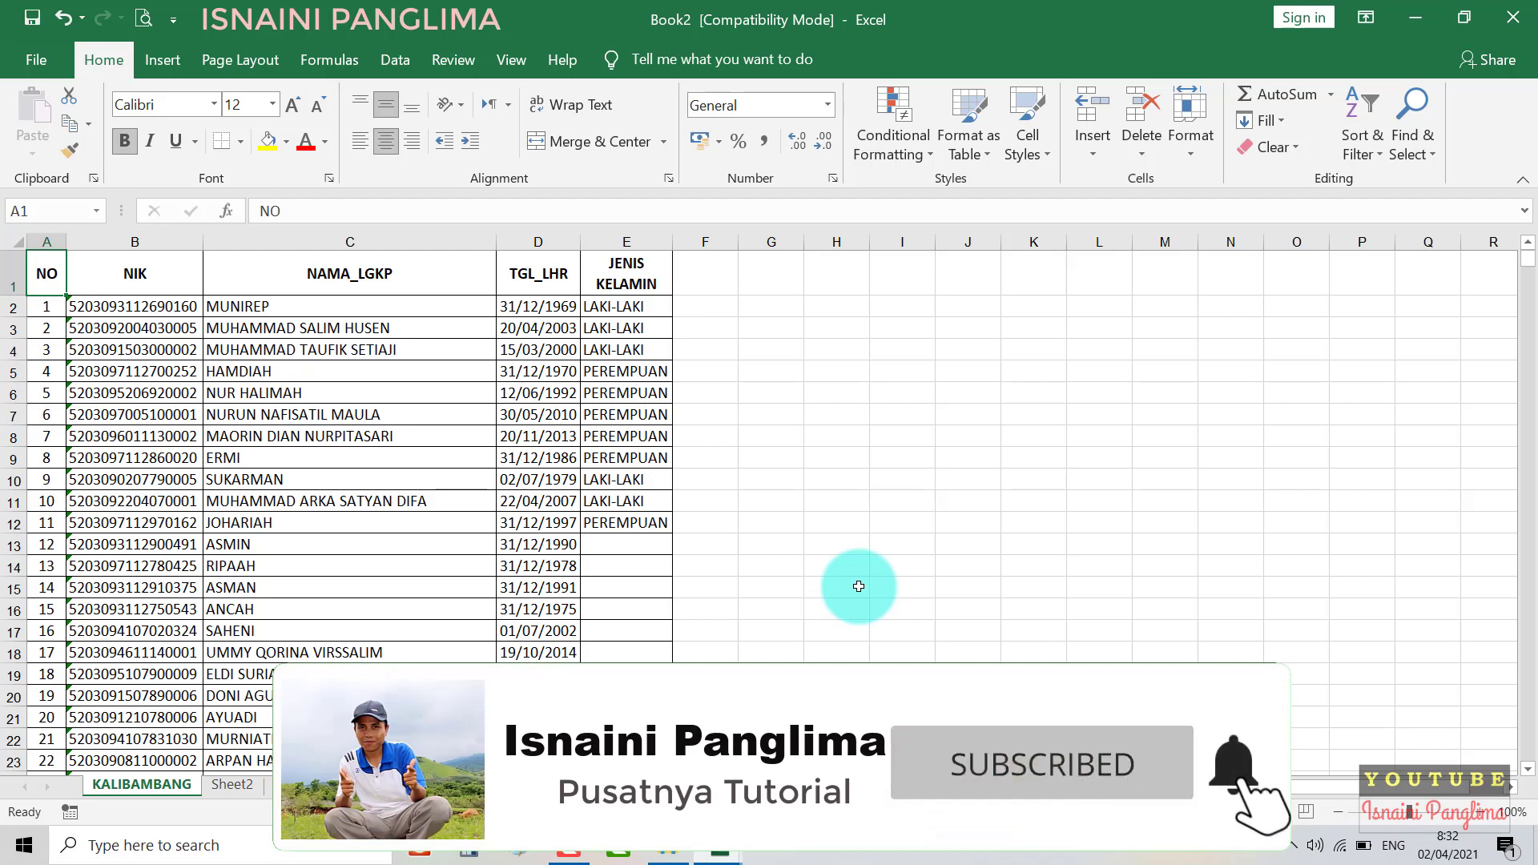
Enter LAKI-LAKI in E13 and PEREMPUAN in E14 using the L and P shortcuts.
click(81, 308)
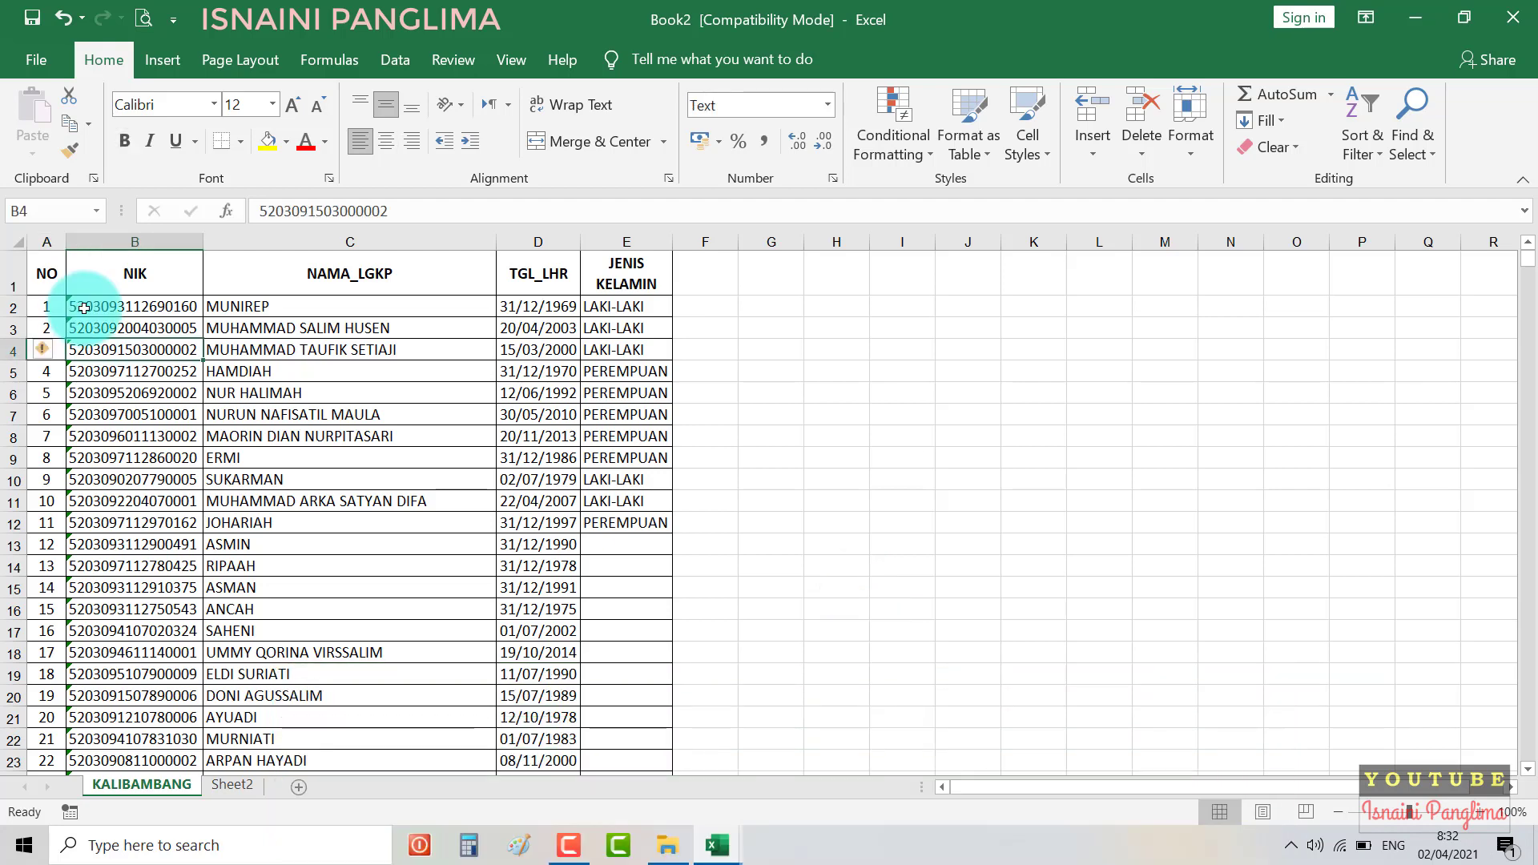
mouse_move(45, 273)
mouse_down()
mouse_move(545, 591)
mouse_move(594, 638)
mouse_up()
click(636, 546)
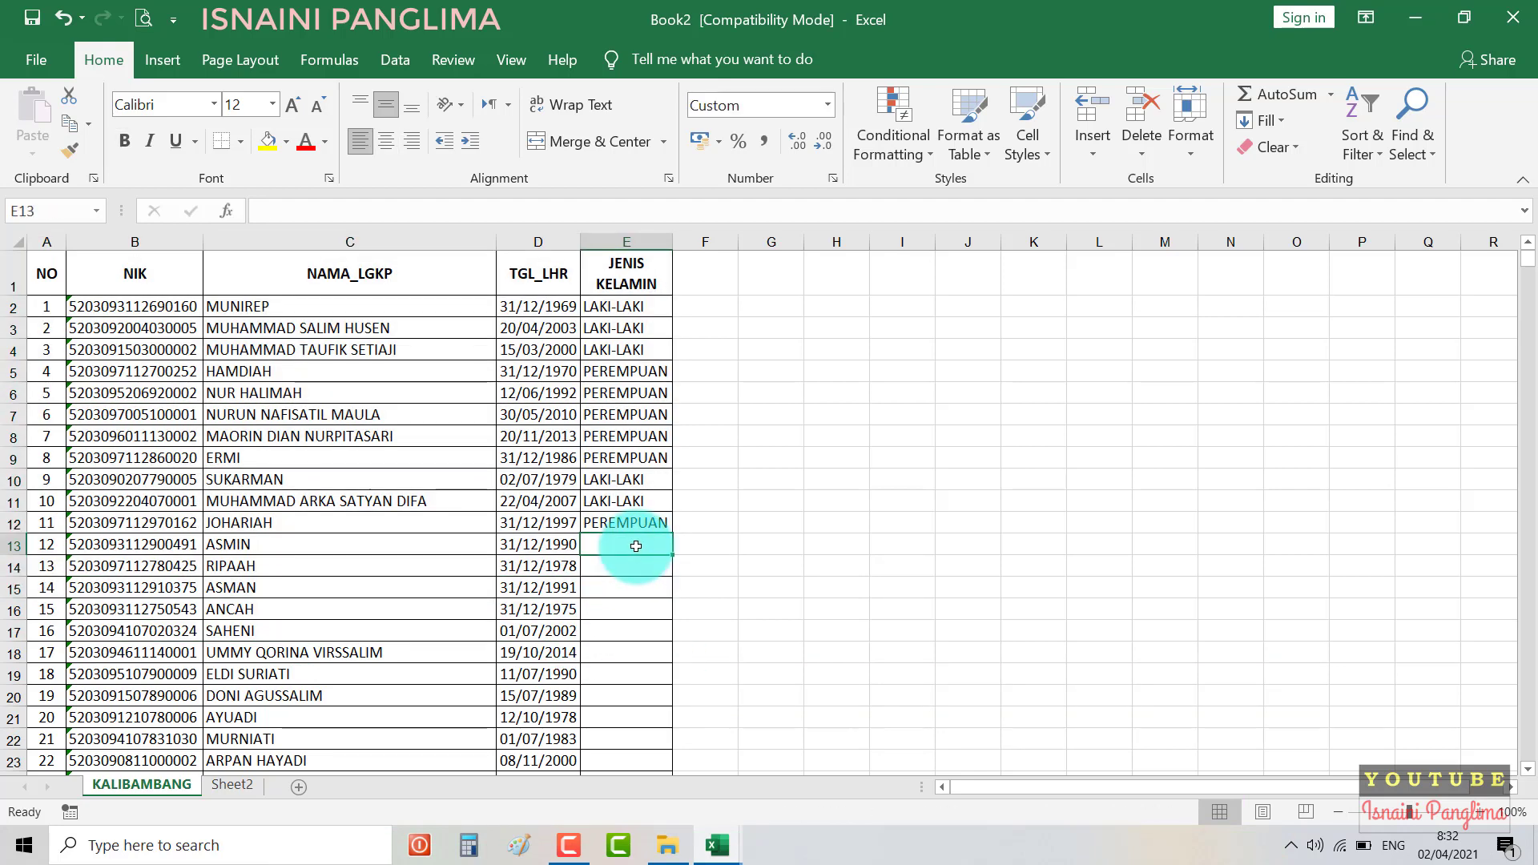
text(L)
key(Return)
key(Return)
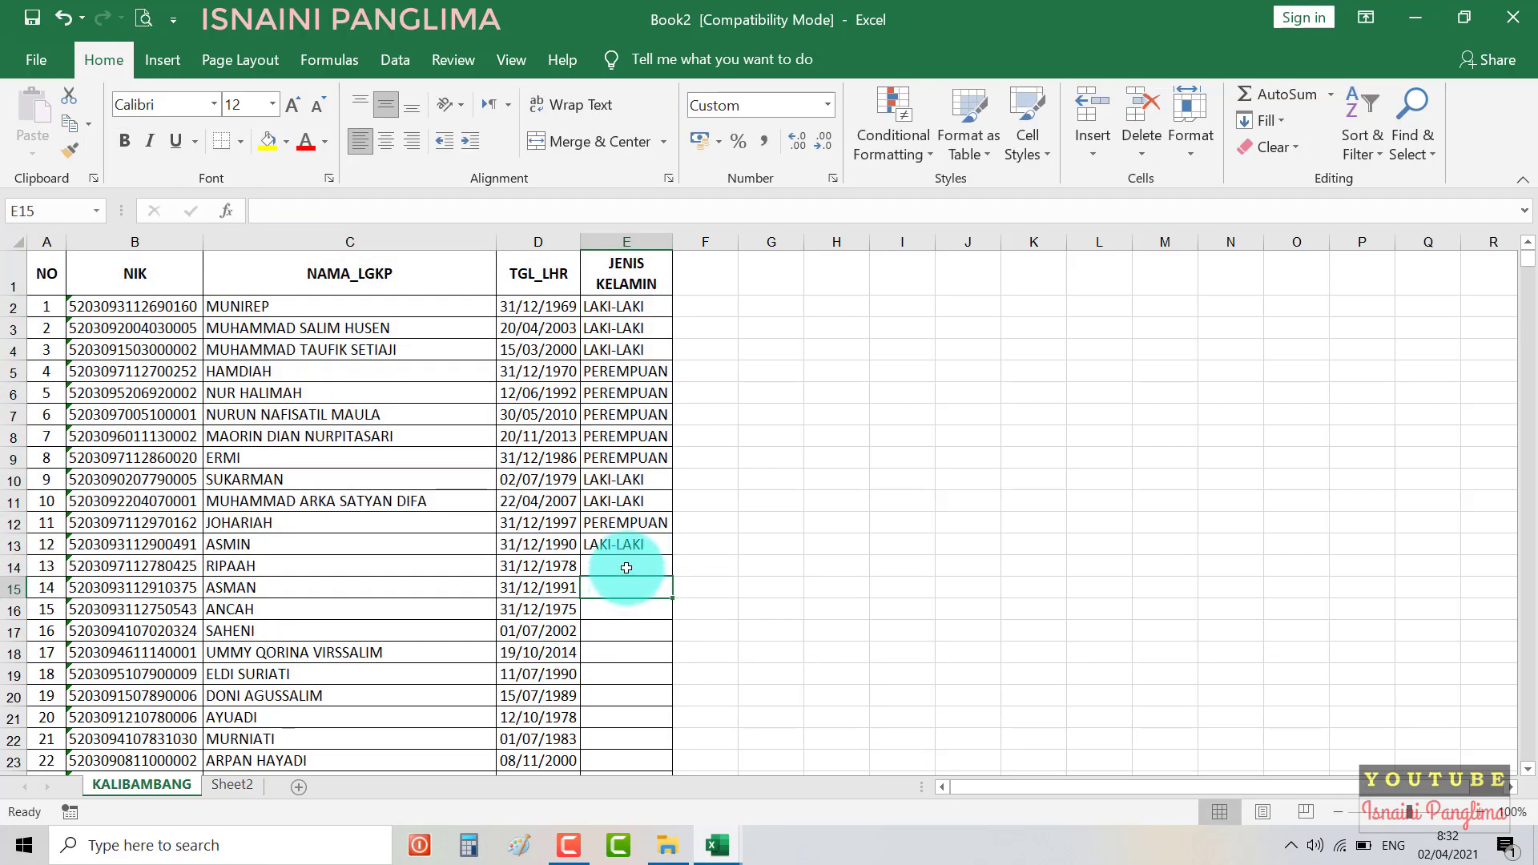
click(626, 567)
text(PEREMPUAN)
key(Return)
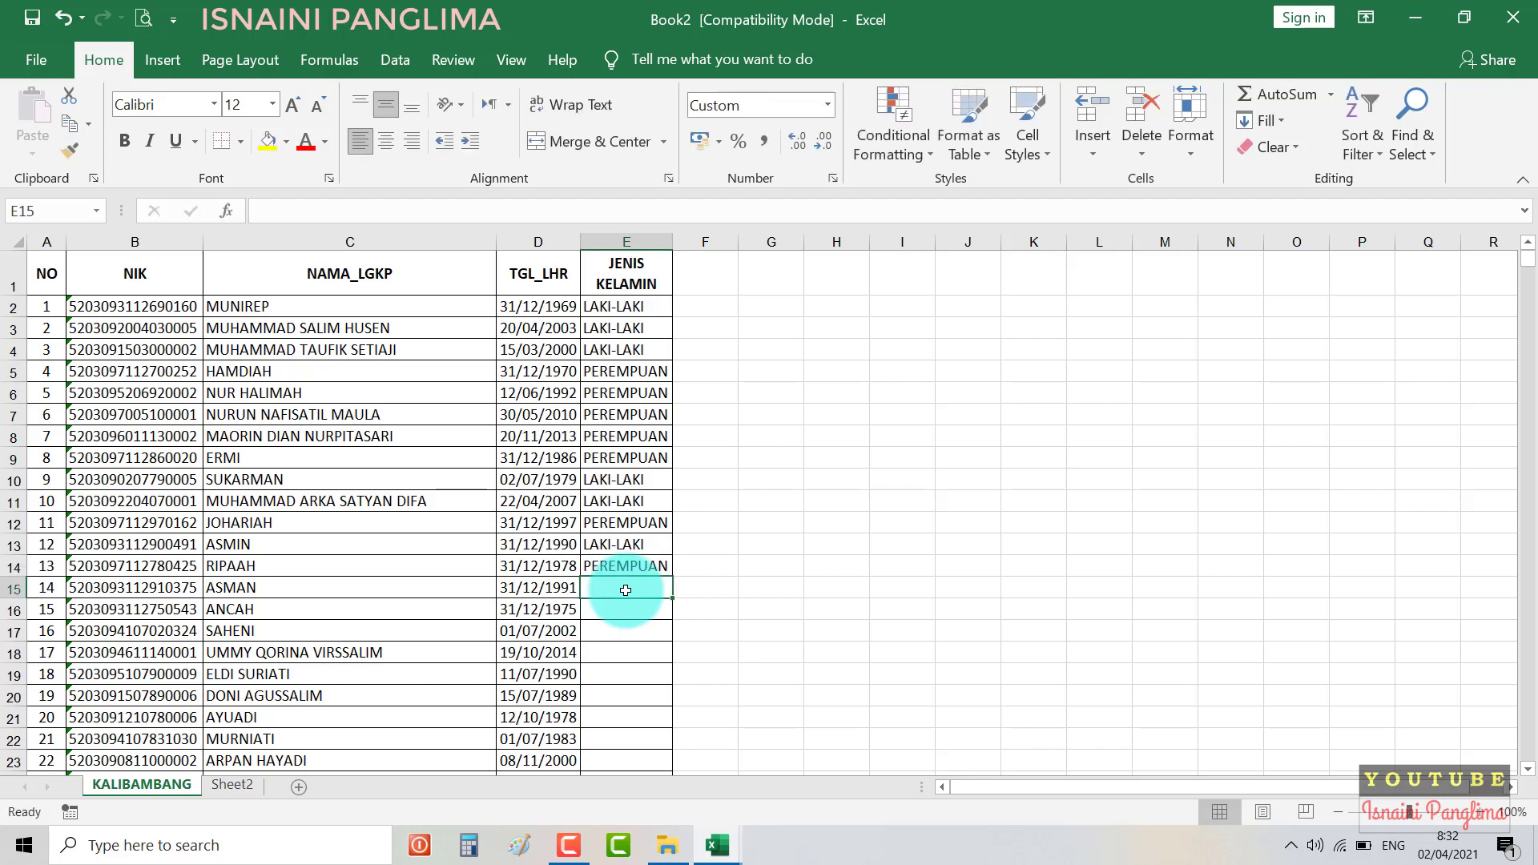
Enter LAKI-LAKI, LAKI-LAKI and PEREMPUAN in E15 to E17.
text(L)
key(Return)
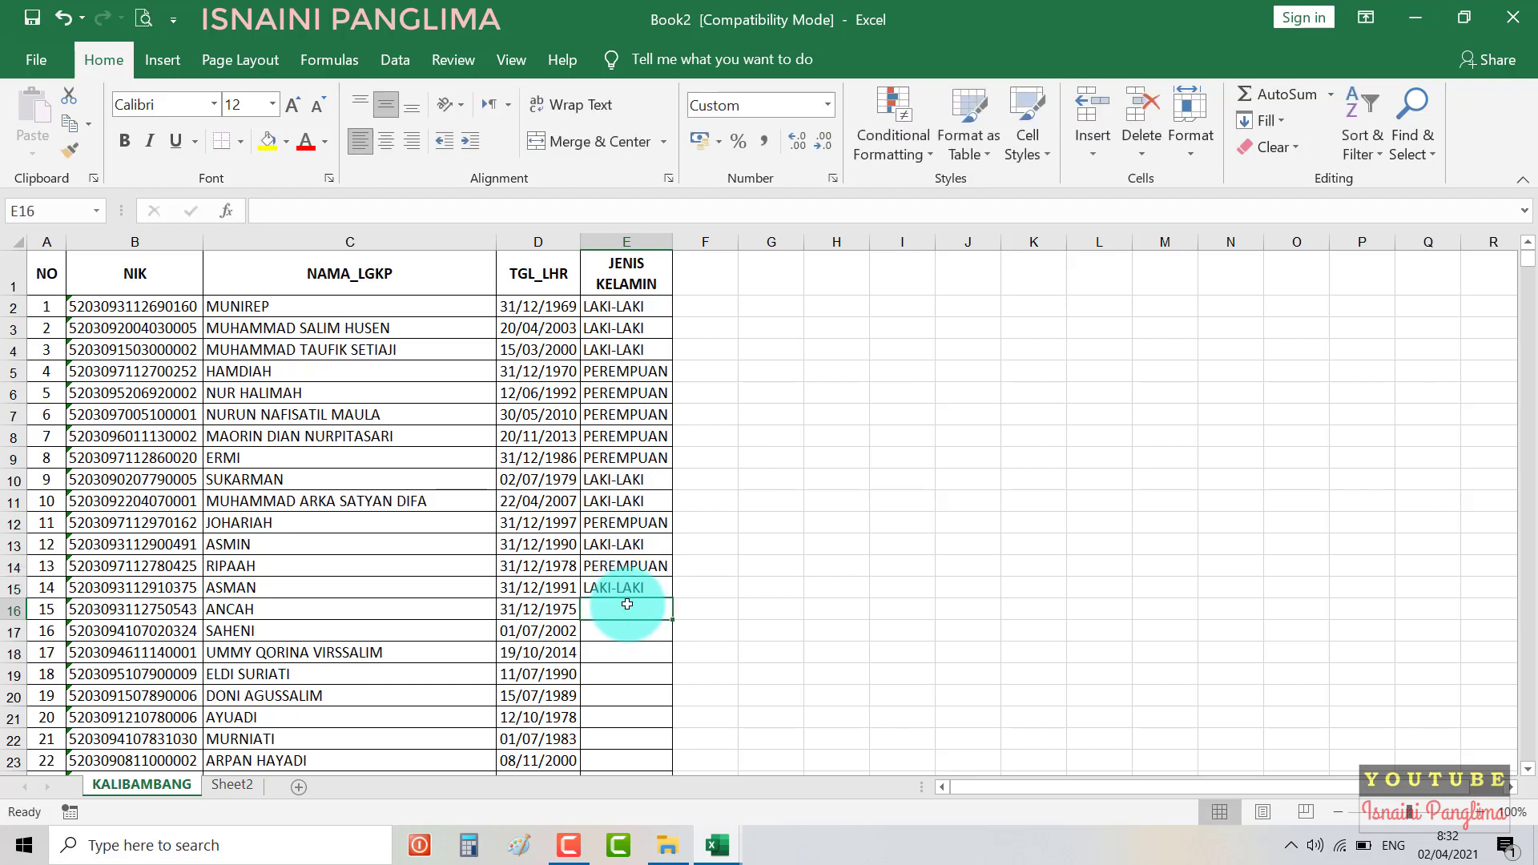
text(L)
key(Return)
text(P)
key(Return)
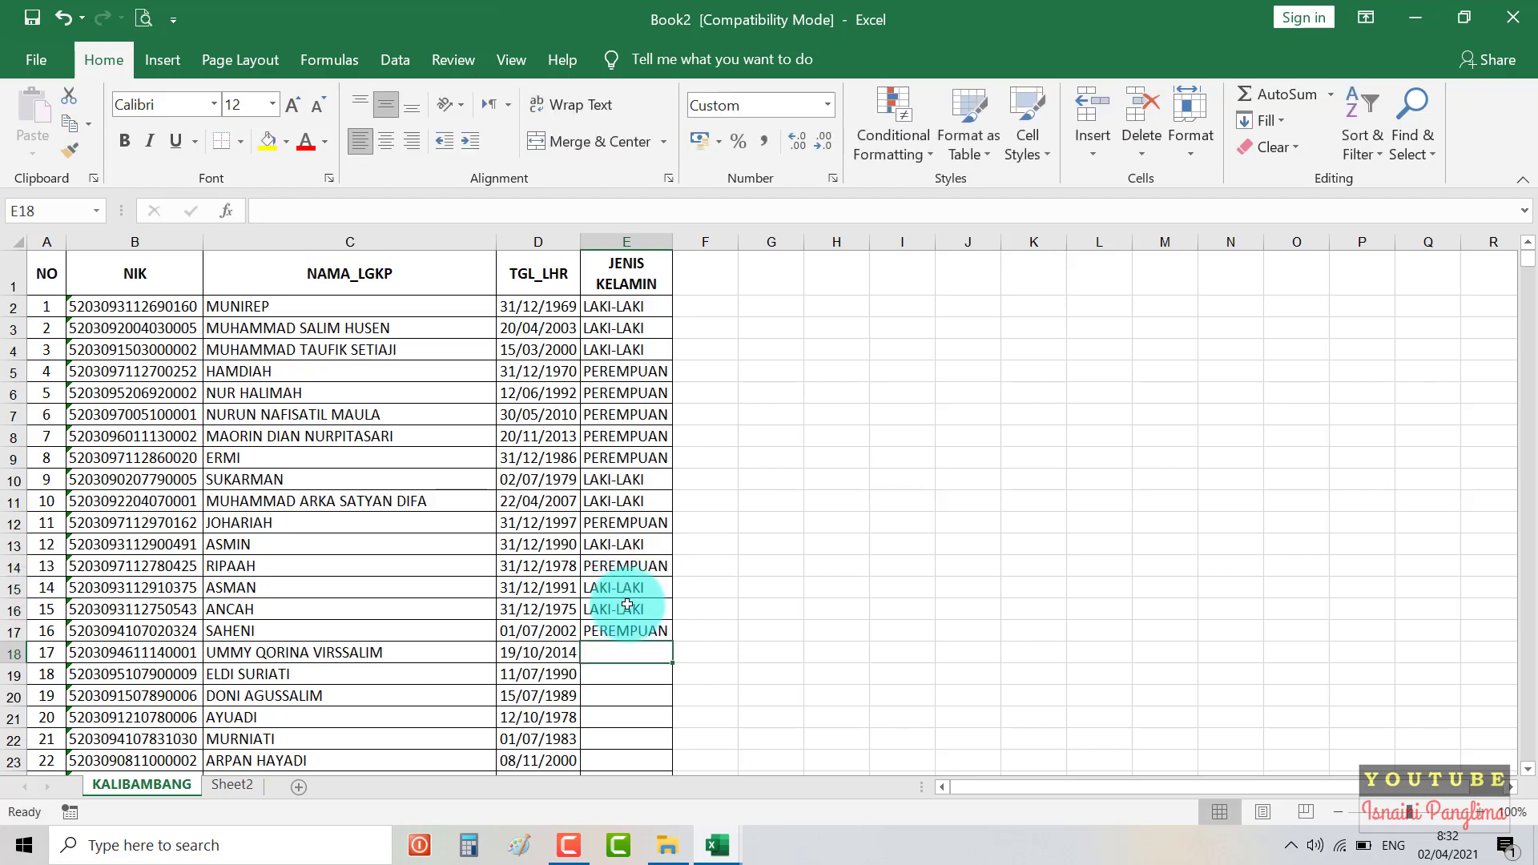